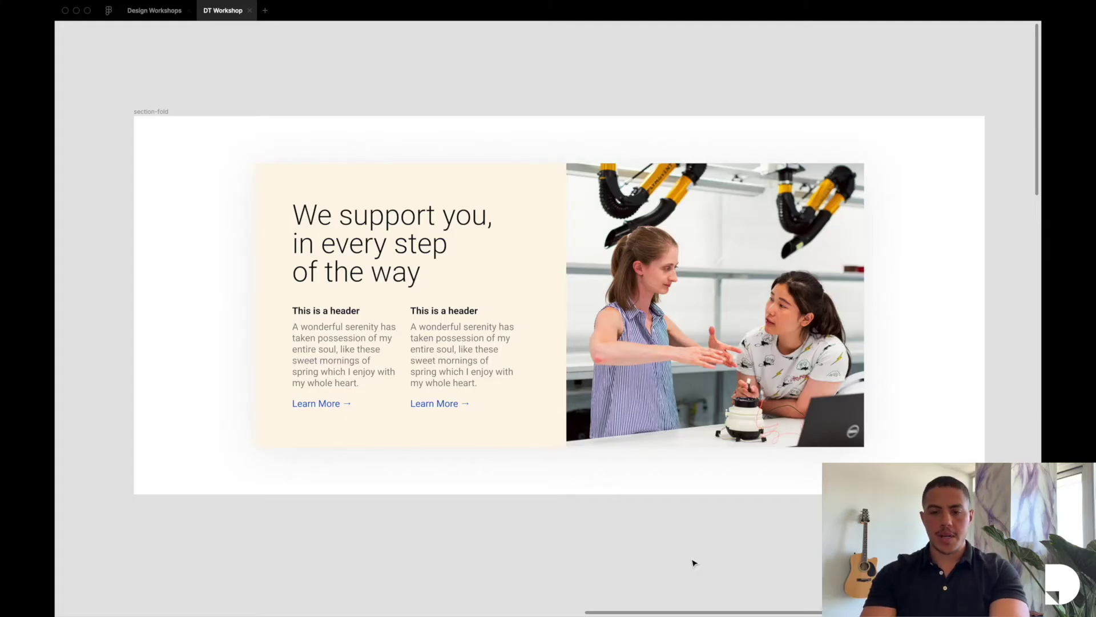
Restore the hidden Figma interface and zoom out to see the section-fold frame
key("super+backslash")
scroll(693, 562, "down", 3)
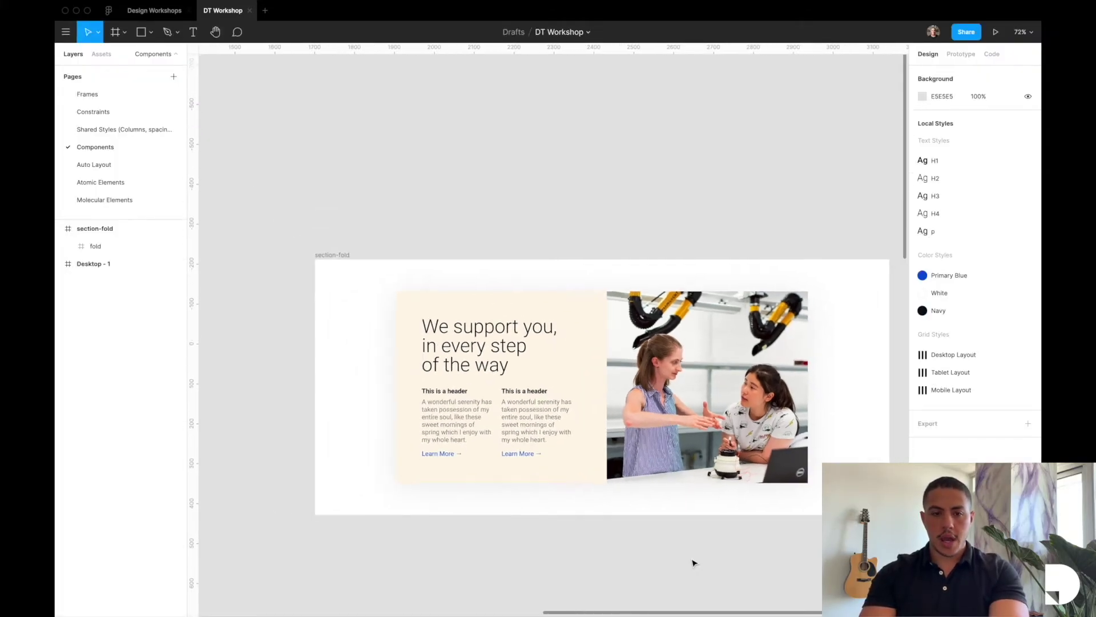
Inspect the fold component in section-fold, selecting its img-wrapper and desc-wrapper layers
left_click(137, 234)
scroll(377, 212, "right", 1)
scroll(377, 211, "down", 1)
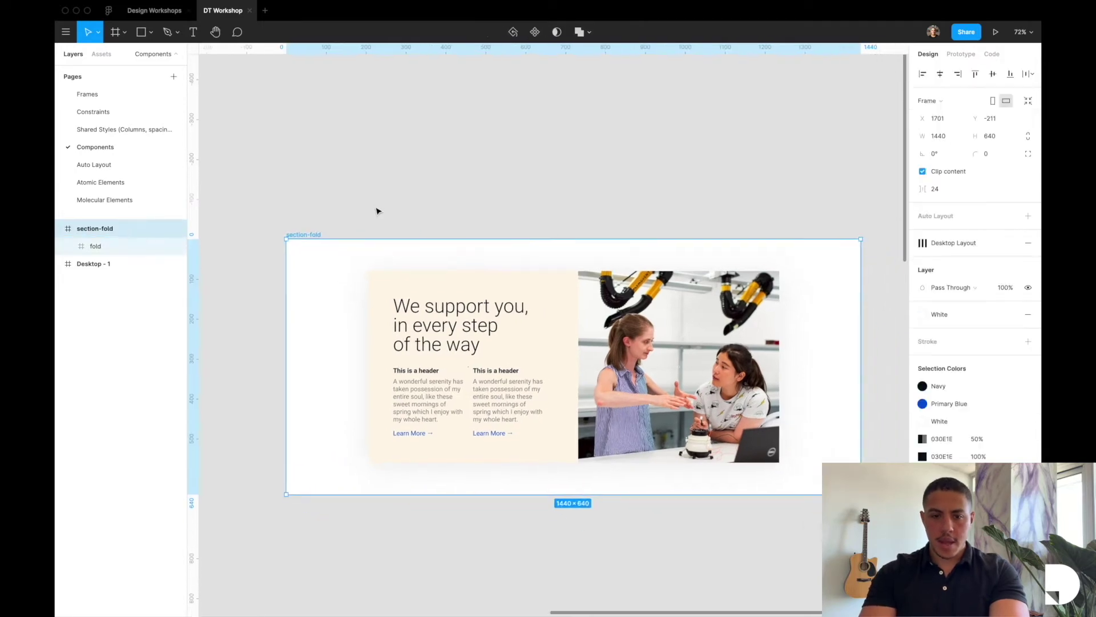
left_click(94, 246)
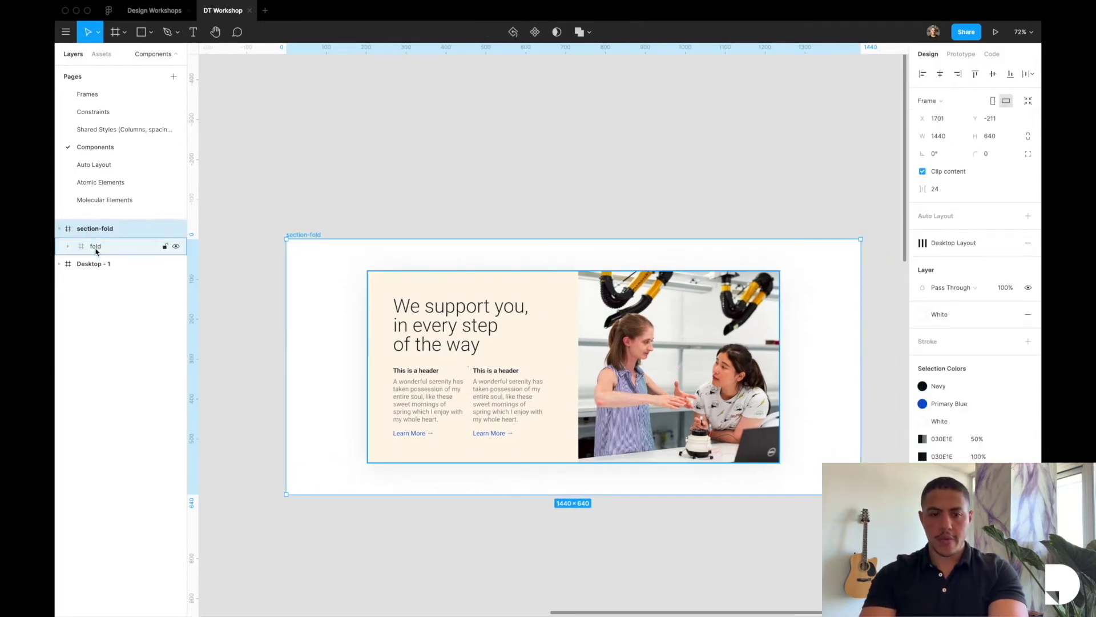
scroll(358, 281, "up", 3)
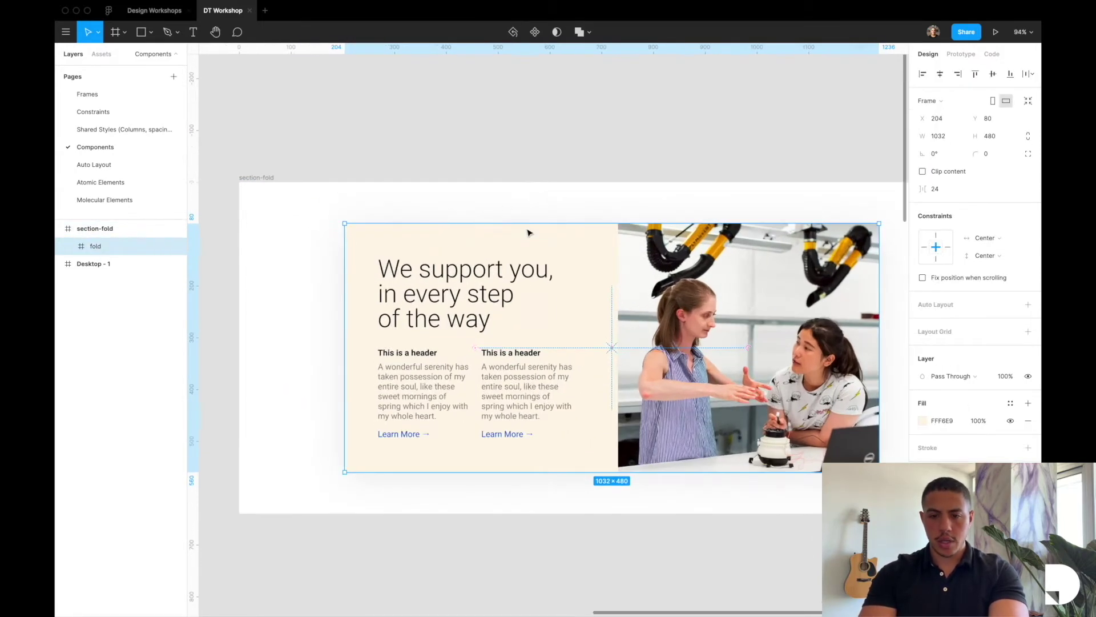
scroll(468, 240, "right", 2)
scroll(468, 241, "down", 1)
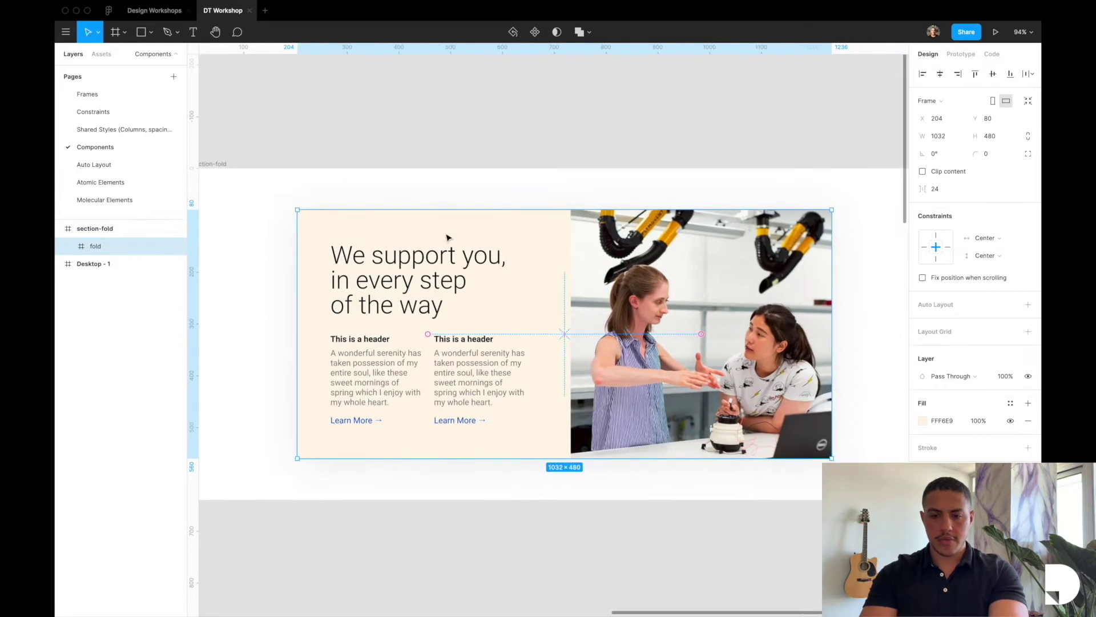
left_click(68, 246)
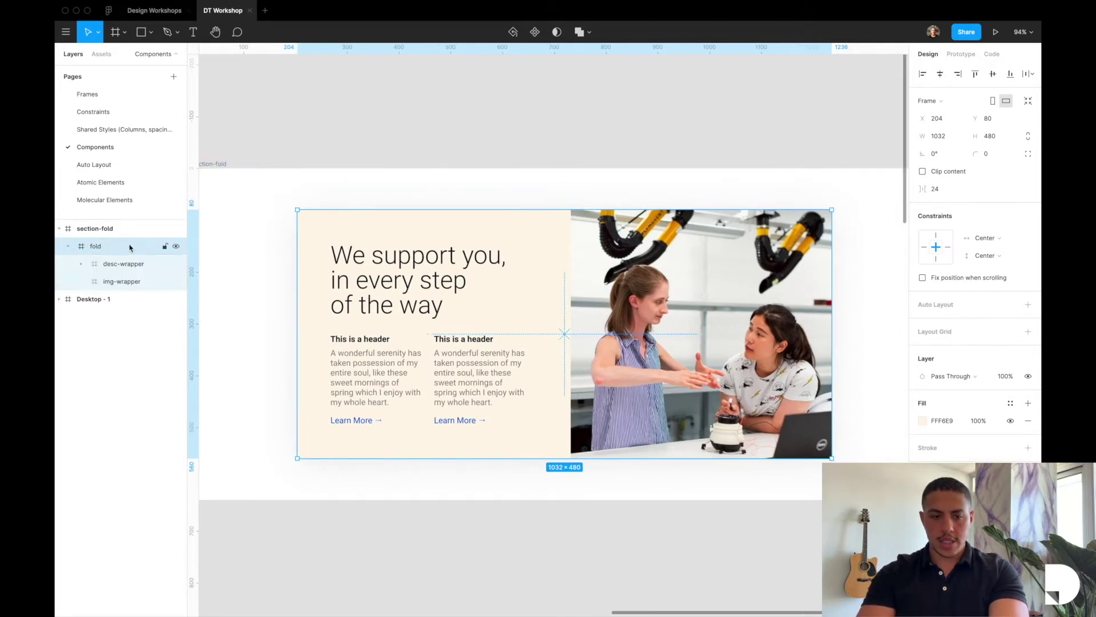
left_click(132, 282)
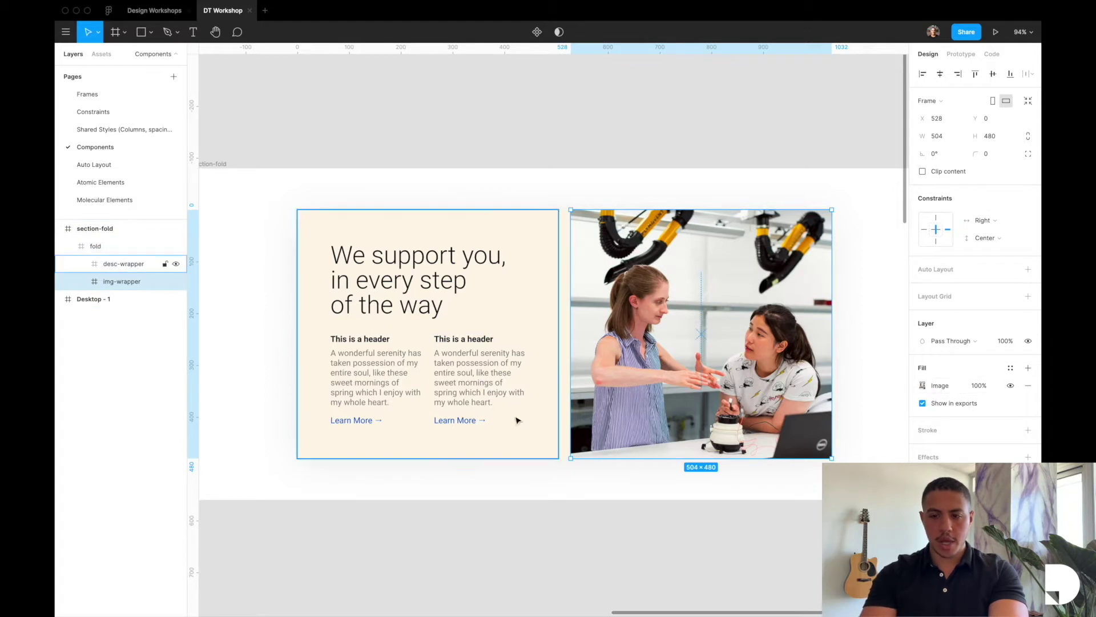
left_click(132, 270)
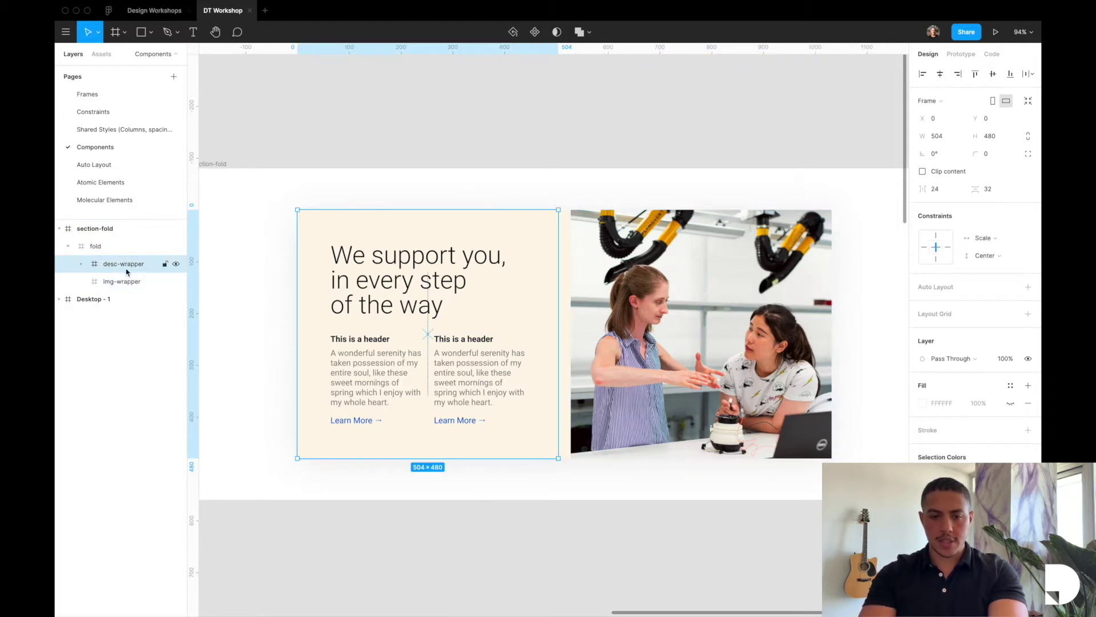
left_click(82, 264)
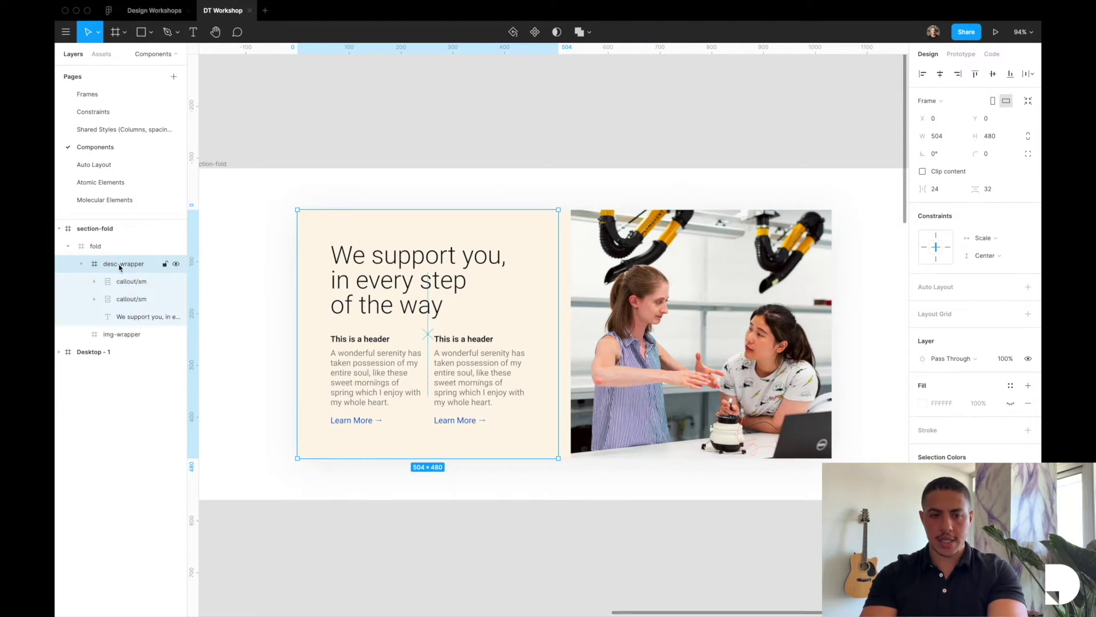
Inspect the heading and callout/sm blocks, expanding callout-desc down to its paragraph text
left_click(136, 318)
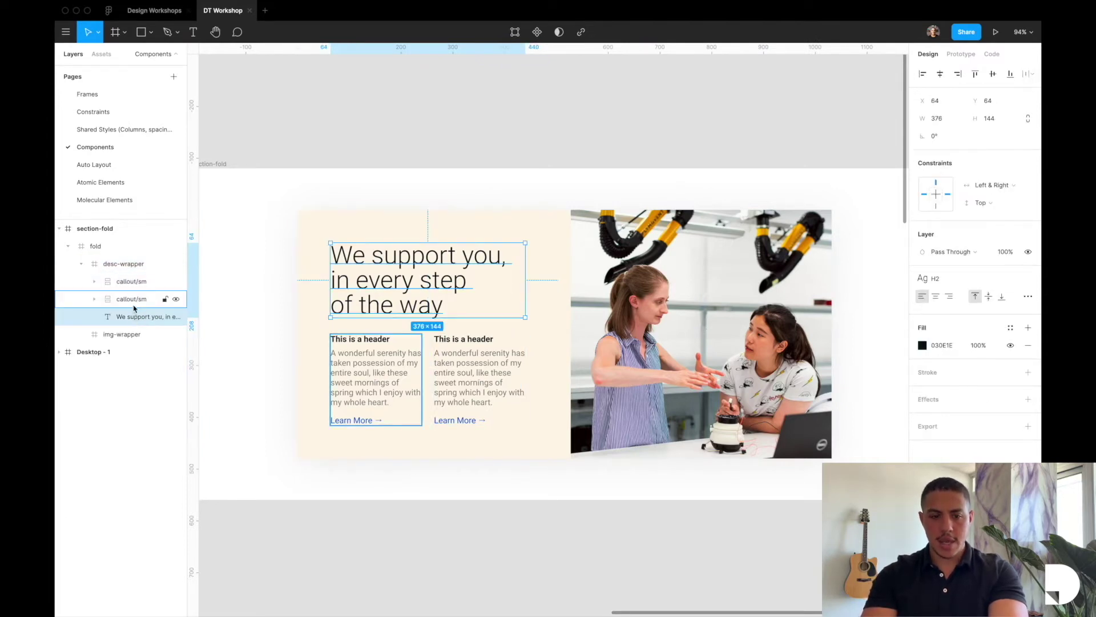
left_click(135, 303)
left_click(135, 284)
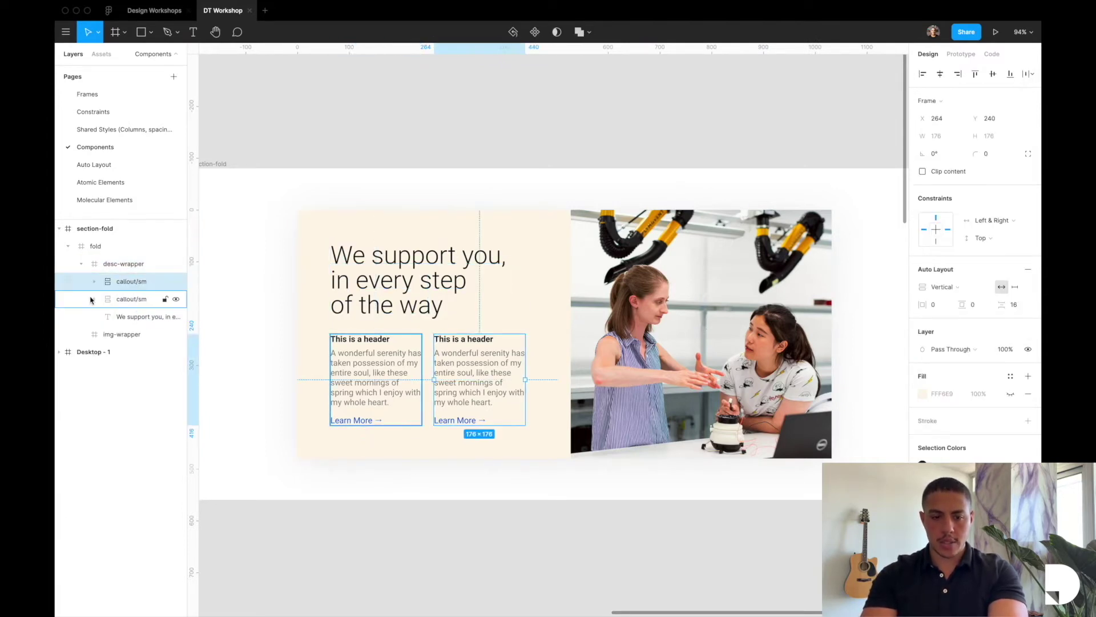
left_click(94, 298)
left_click(132, 299)
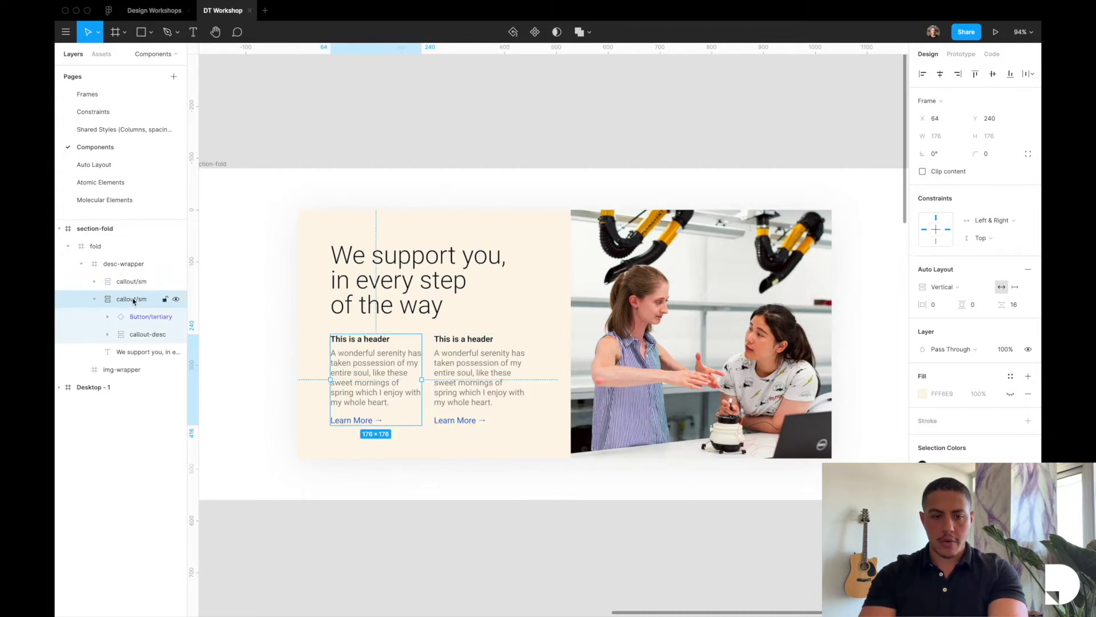
left_click(136, 334)
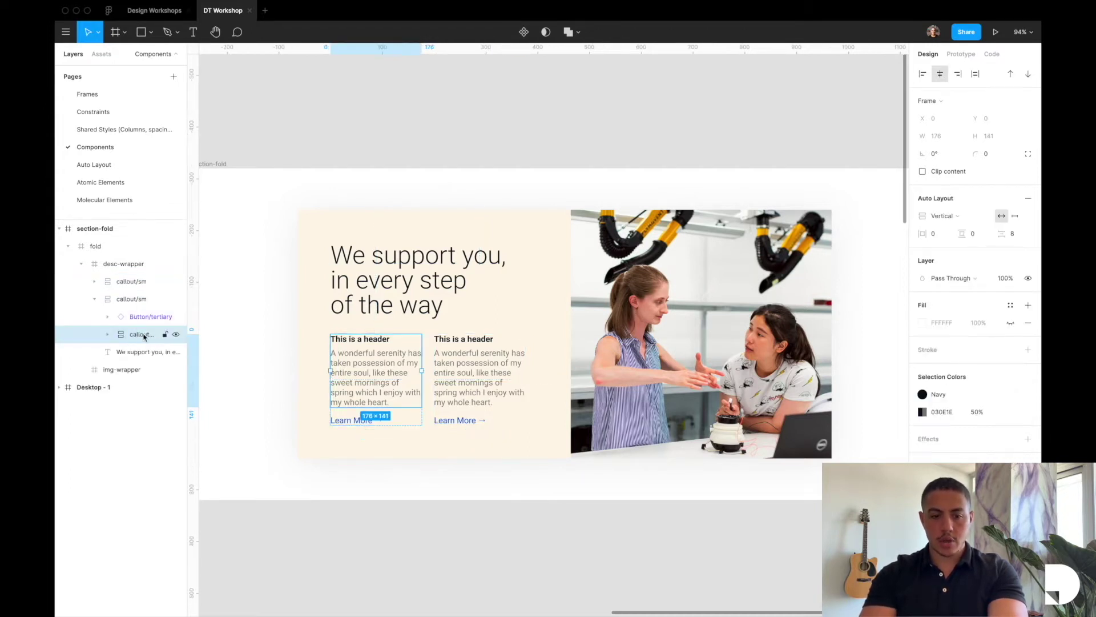
left_click(107, 334)
left_click(170, 351)
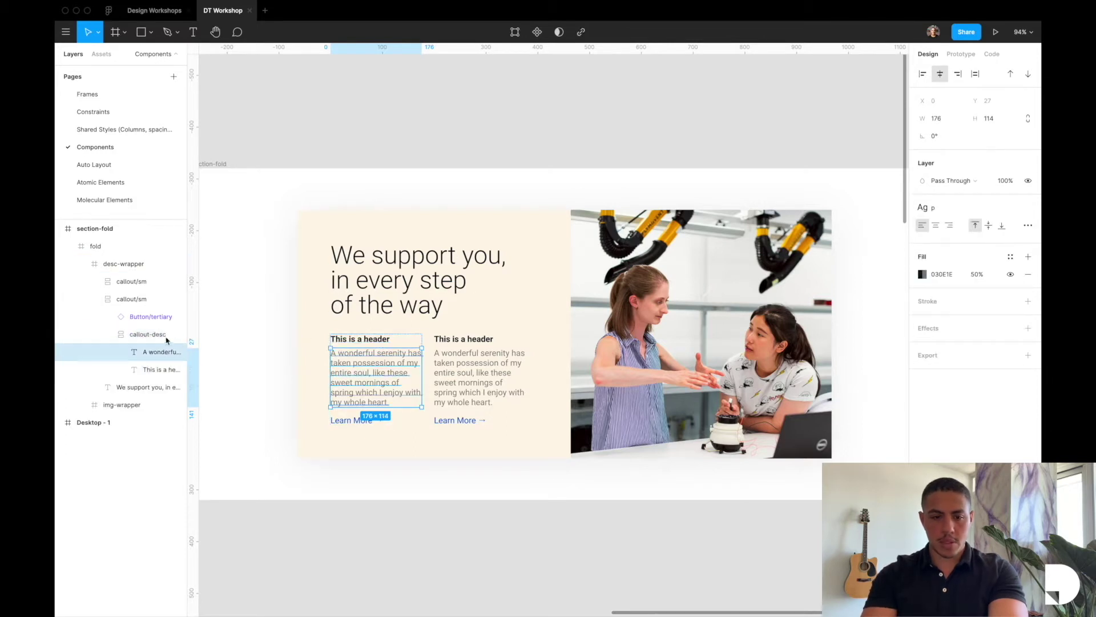
left_click(140, 342)
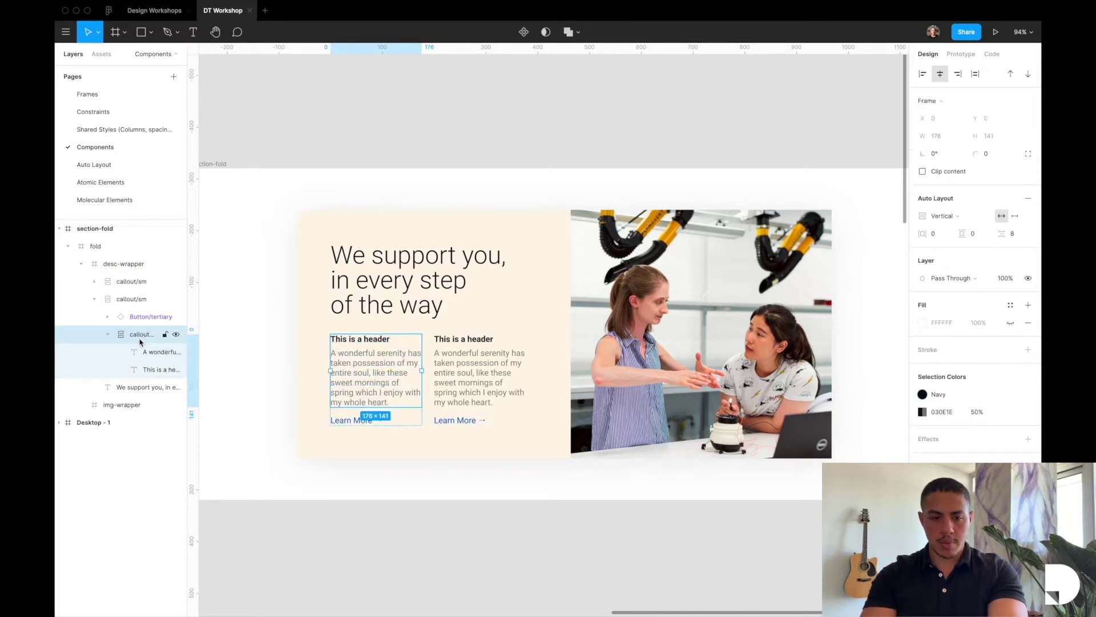
left_click(107, 336)
Select the Learn More button and callout blocks, then scroll down through Desktop - 1
left_click(148, 317)
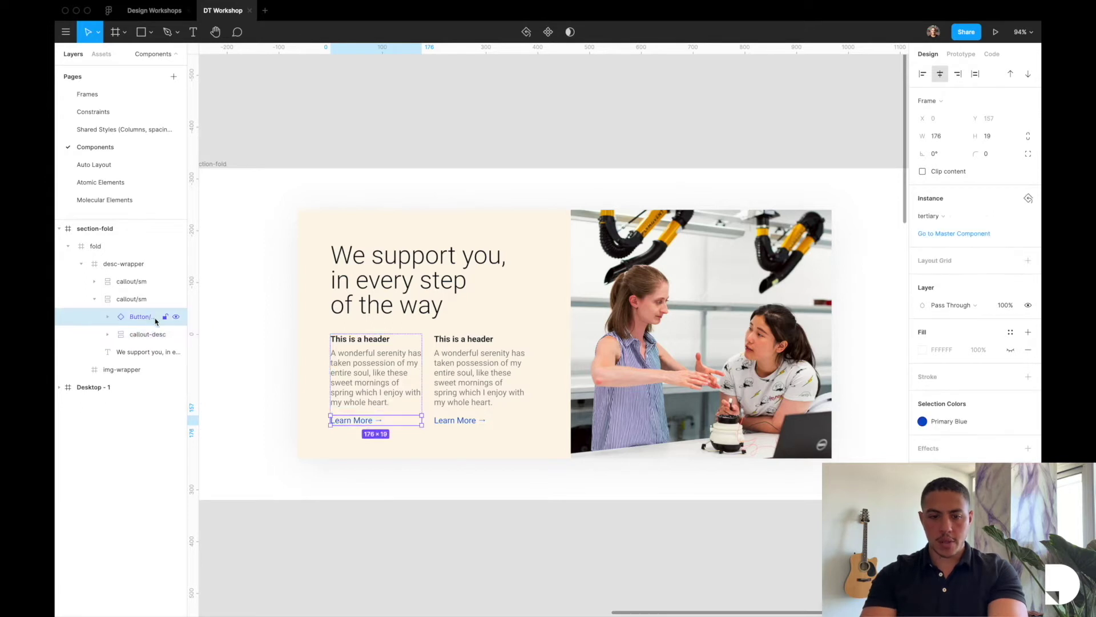
left_click(102, 298)
left_click(95, 299)
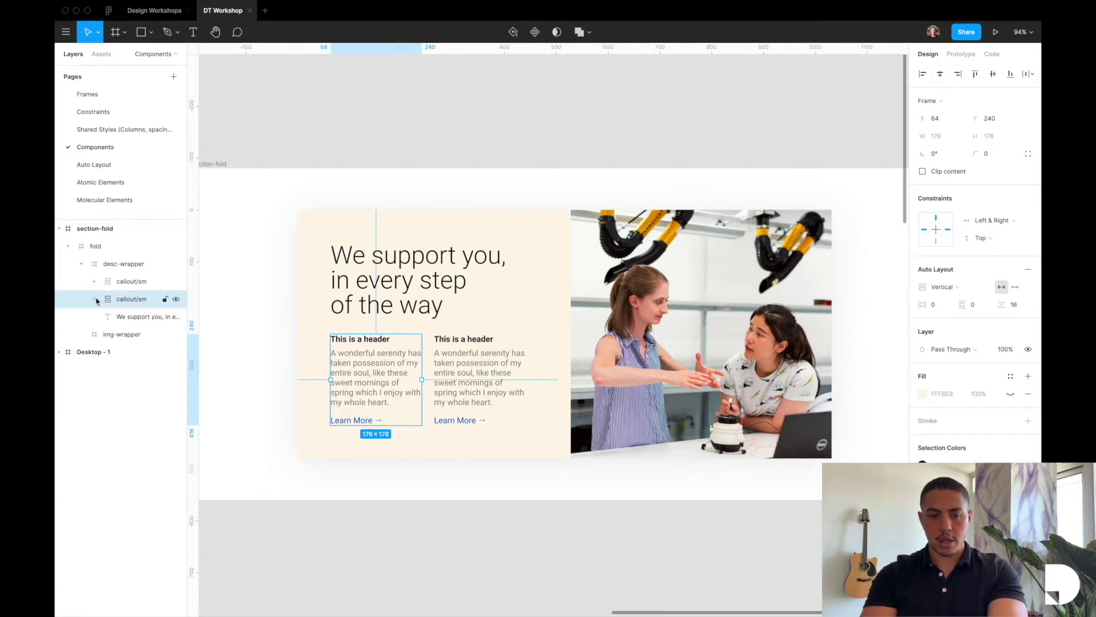
left_click(113, 264)
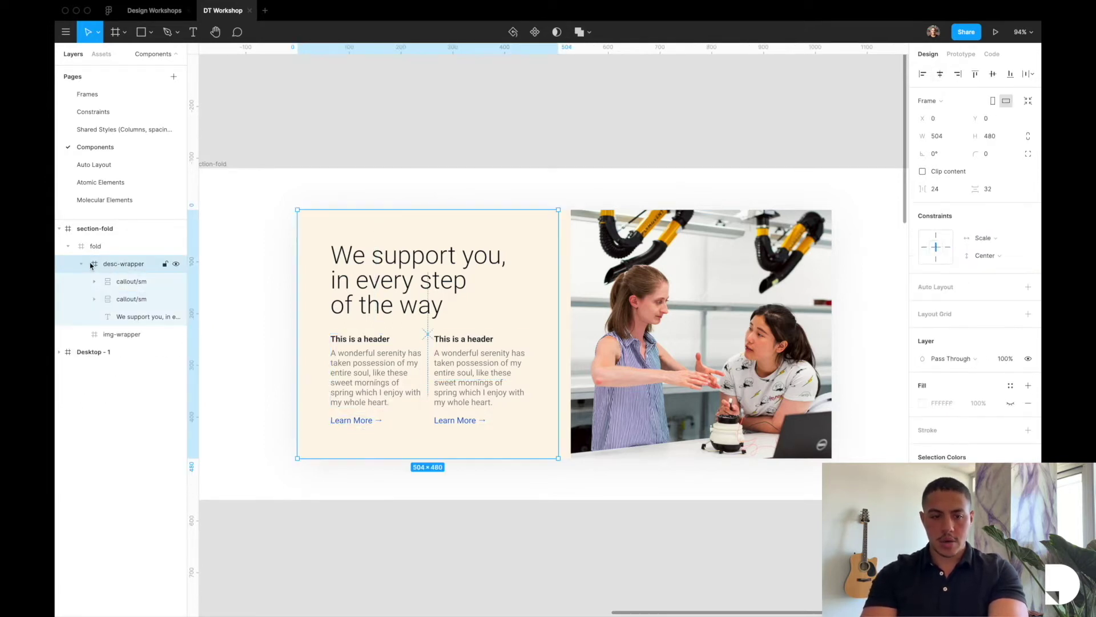
left_click(123, 298)
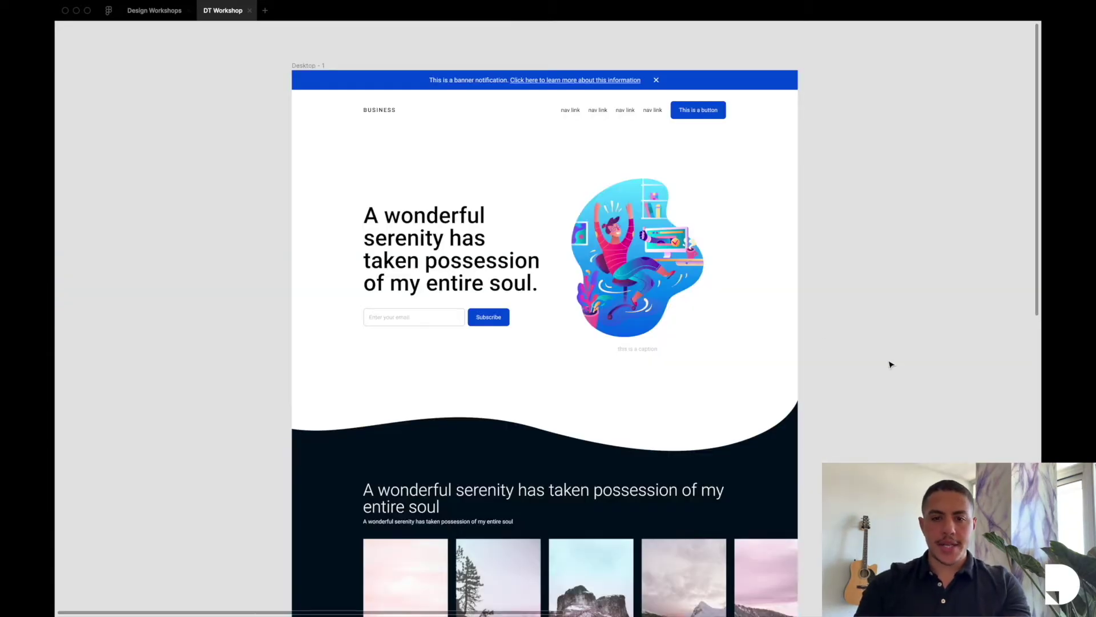
scroll(891, 364, "down", 15)
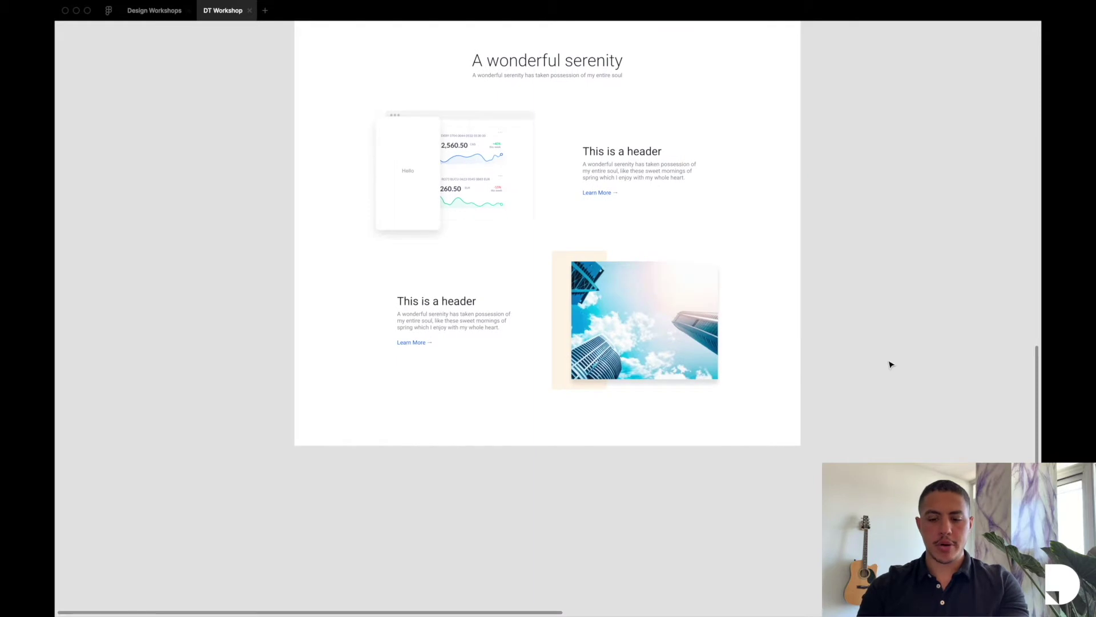
Lengthen the Desktop - 1 frame to 4180 tall
key("ctrl+backslash")
left_click(90, 245)
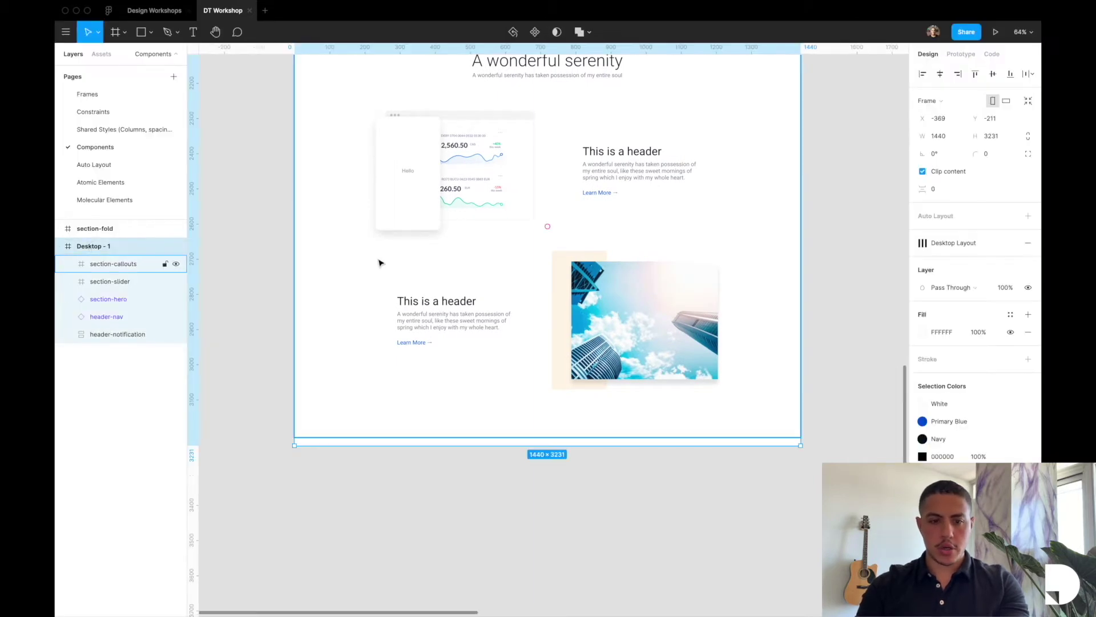
scroll(380, 262, "down", 3)
left_click_drag(441, 410, 470, 591)
scroll(448, 523, "down", 3)
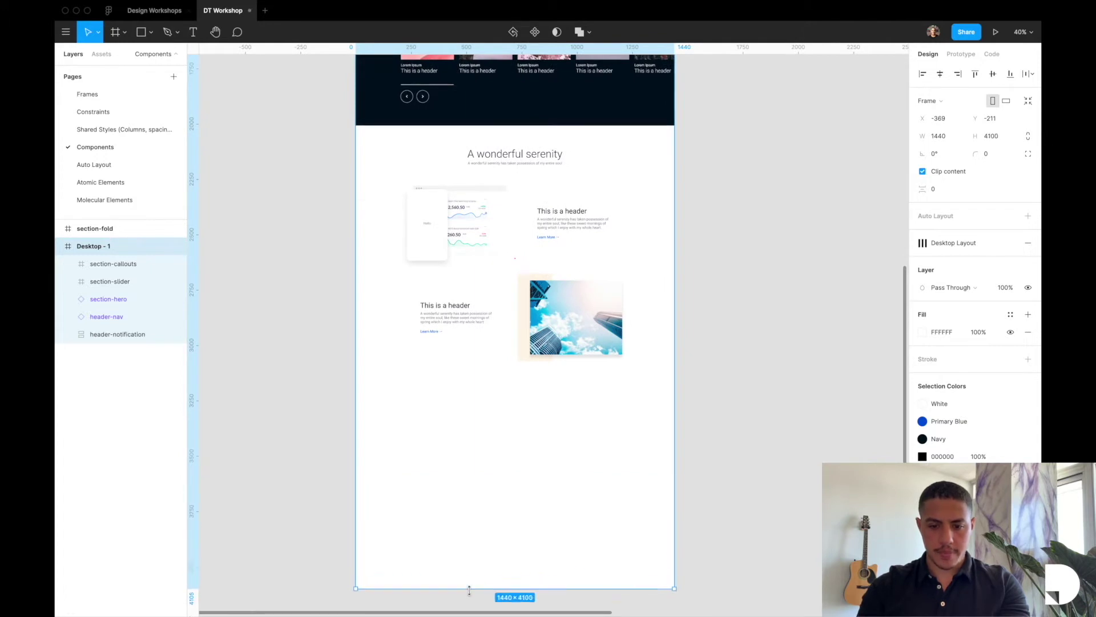
scroll(471, 592, "down", 3)
left_click_drag(486, 501, 485, 516)
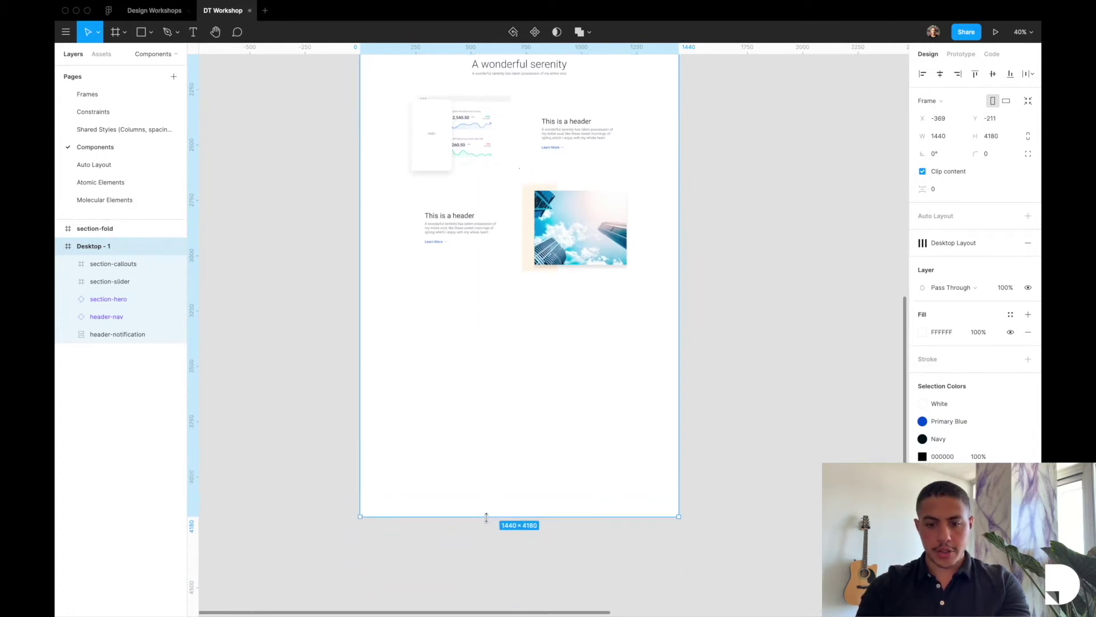
scroll(485, 517, "up", 2)
Draw a full-width 1440×943 frame below the feature section and name it 'section-fold'
key("f")
left_click_drag(375, 309, 752, 428)
left_click_drag(376, 361, 311, 360)
left_click_drag(473, 309, 475, 218)
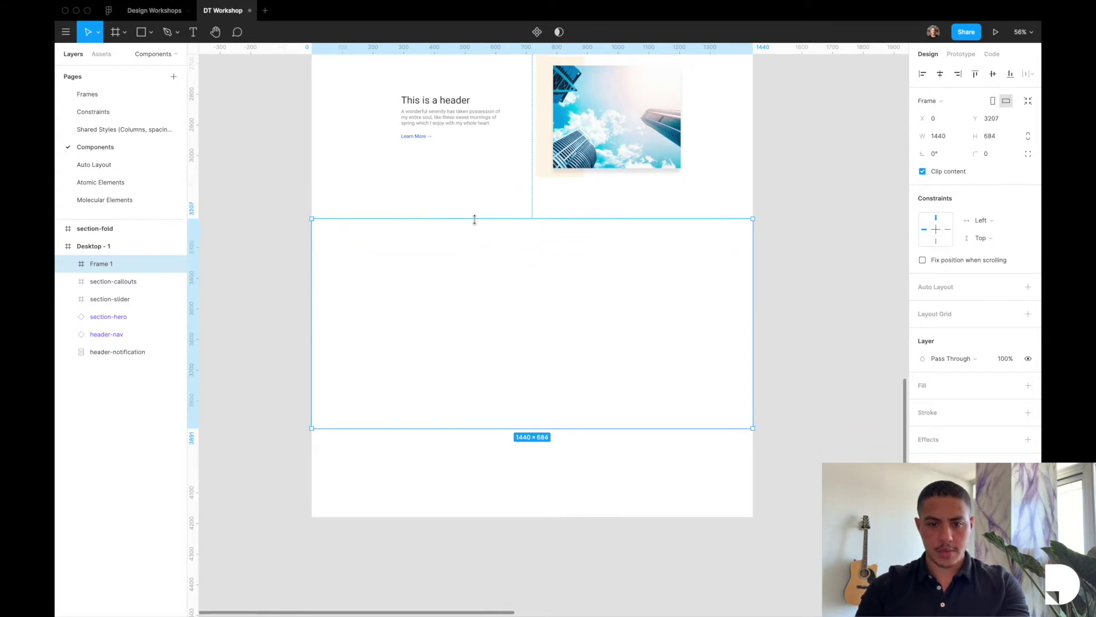
left_click_drag(481, 428, 485, 507)
double_click(122, 264)
type("section-fold")
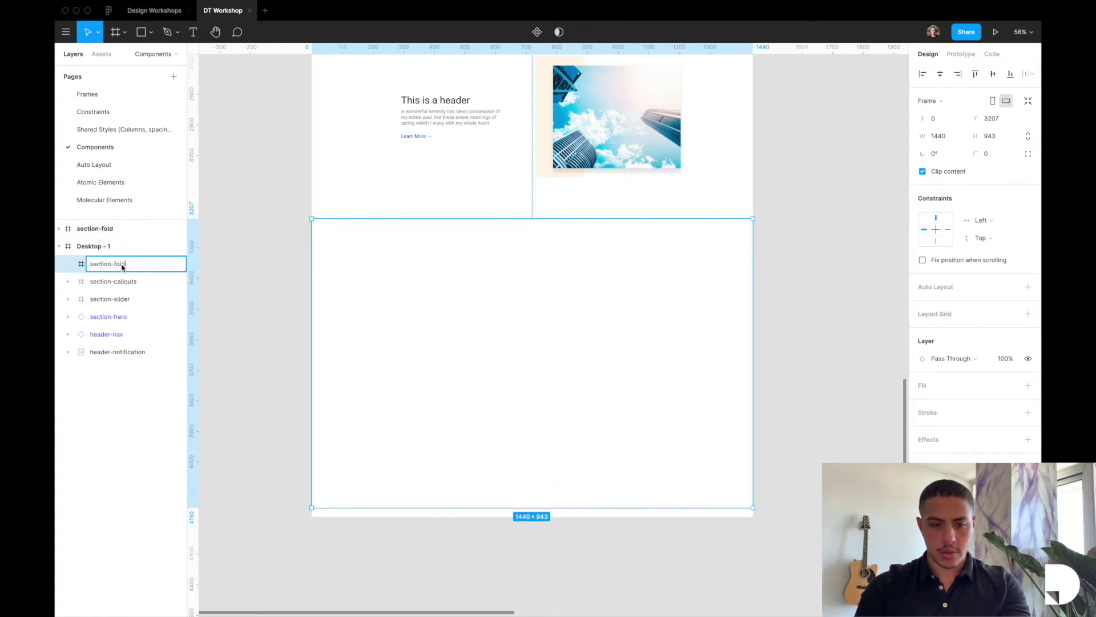
key("Return")
Show the layout grid and draw a 504×440 frame inside section-fold
key("ctrl+g")
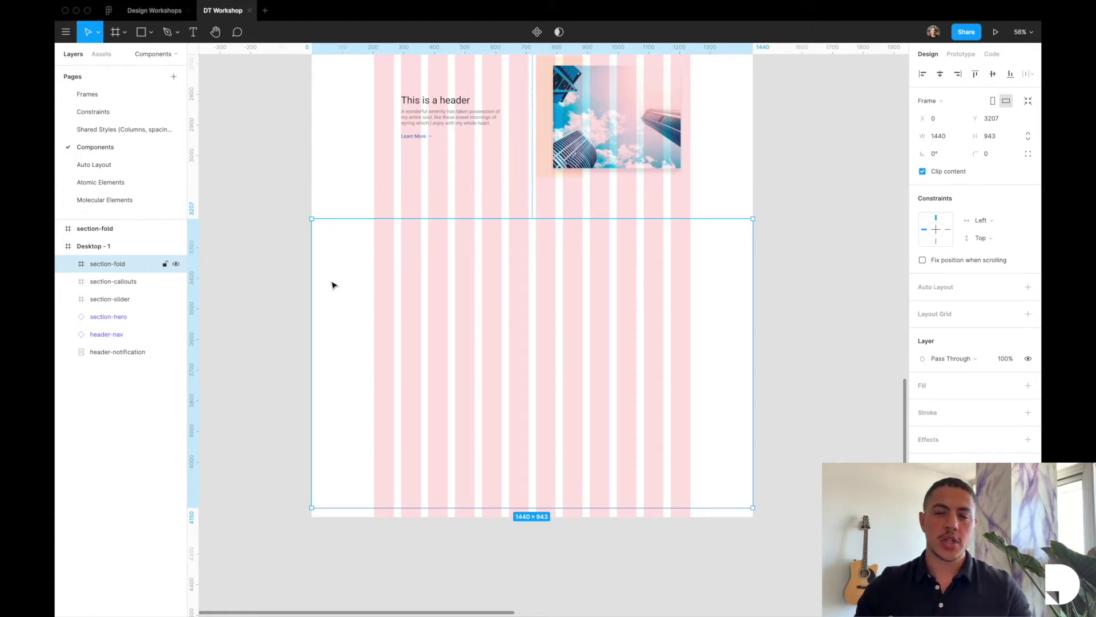
scroll(333, 284, "down", 5)
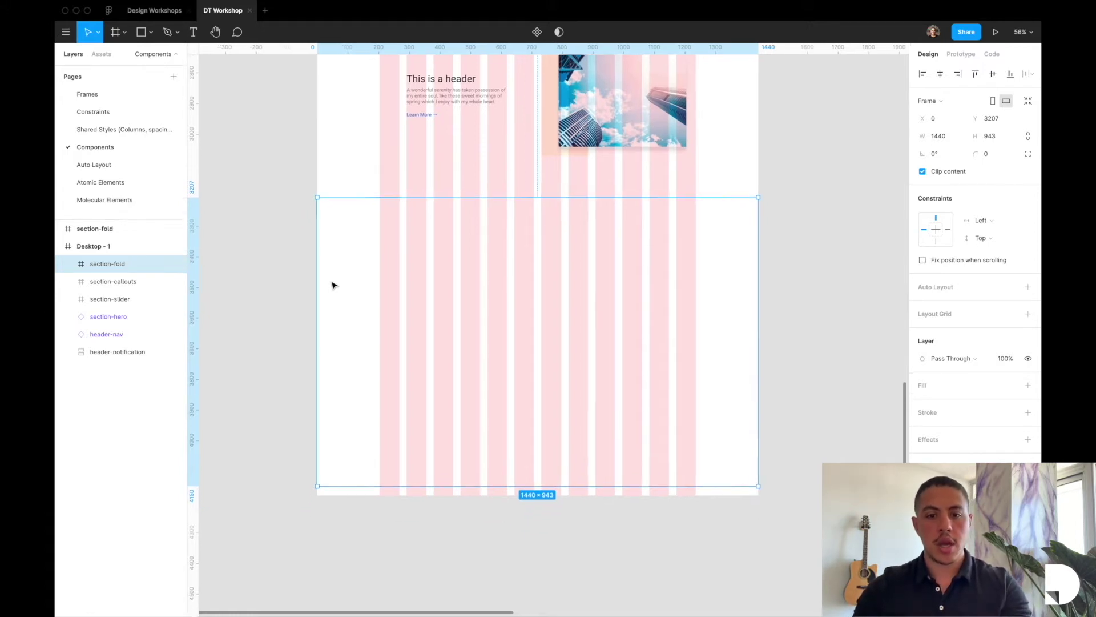
scroll(332, 284, "up", 4)
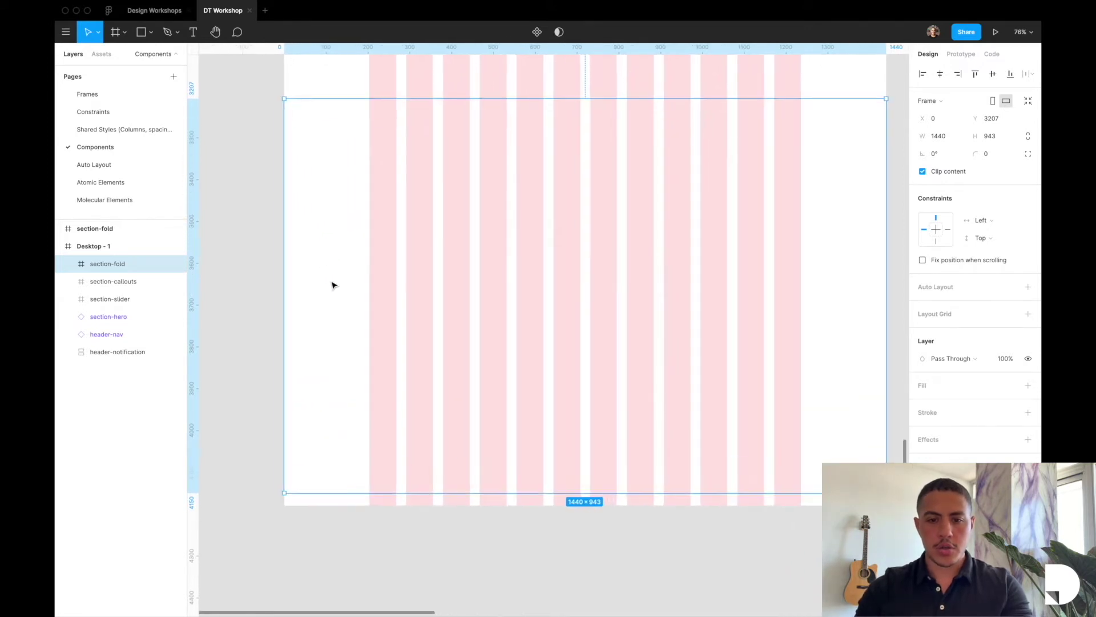
key("f")
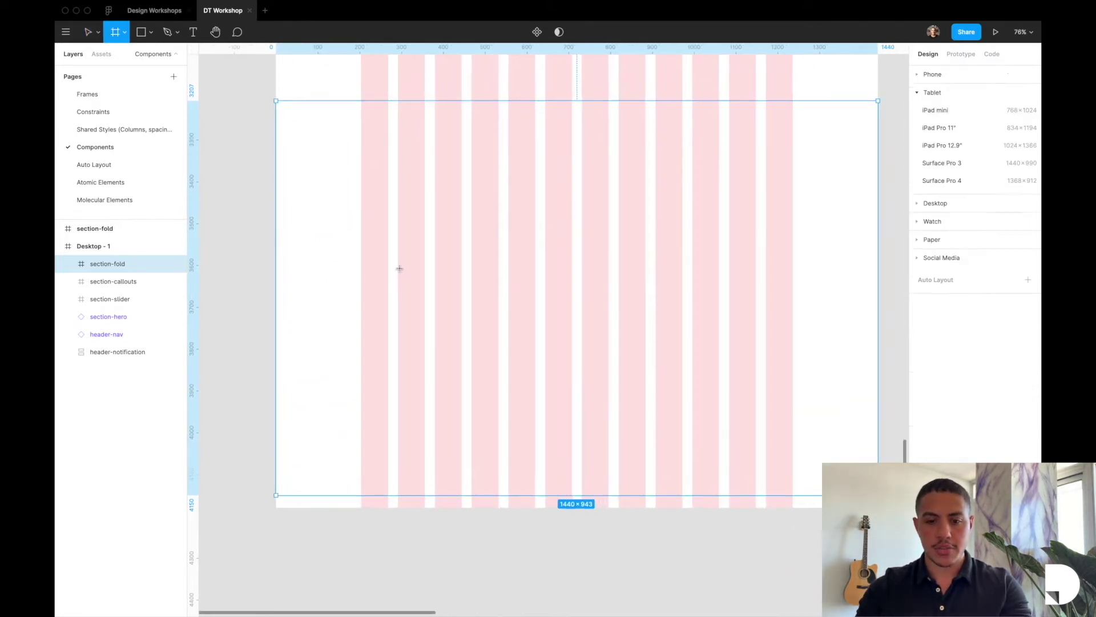
left_click_drag(371, 186, 573, 277)
left_click_drag(371, 229, 358, 230)
scroll(362, 230, "up", 5)
scroll(359, 230, "down", 3)
scroll(581, 198, "right", 3)
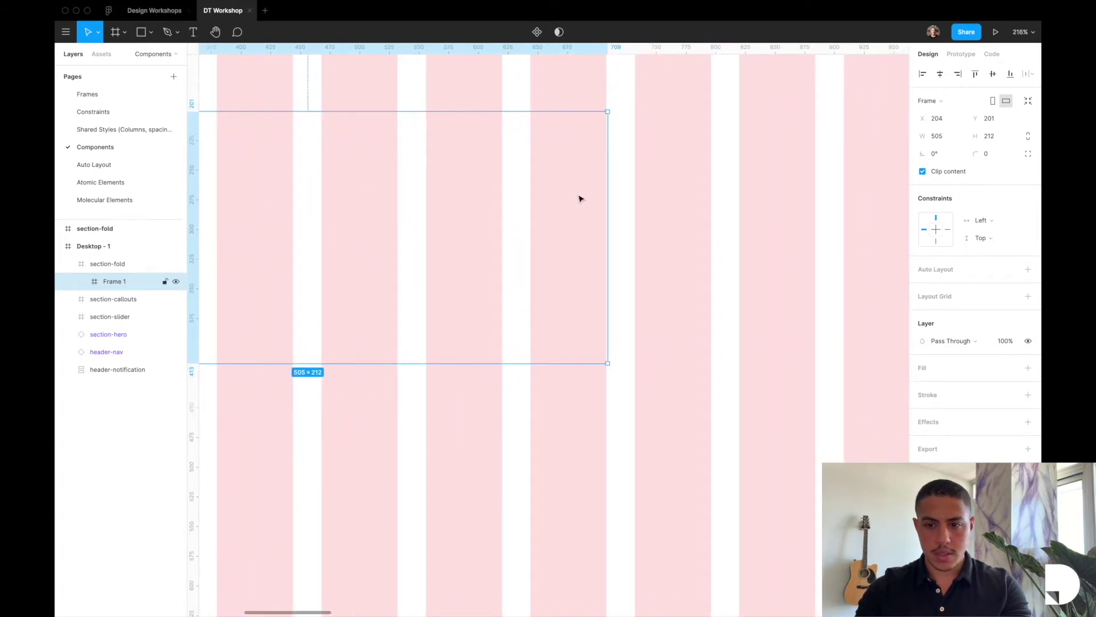
scroll(608, 187, "up", 5)
left_click_drag(607, 186, 604, 187)
scroll(604, 186, "down", 5)
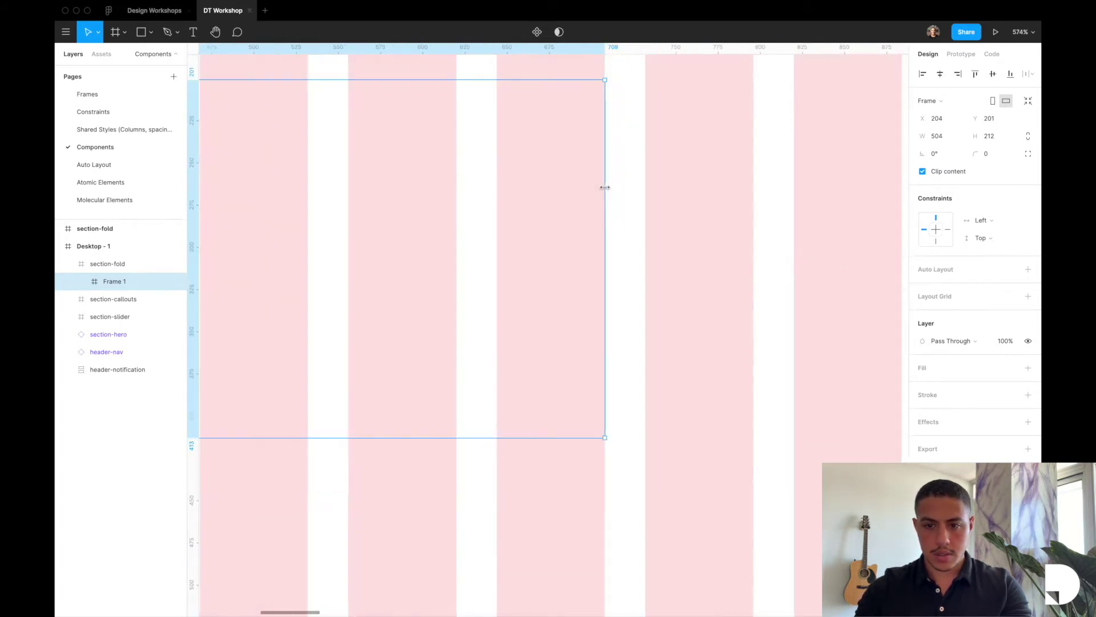
scroll(446, 257, "down", 2)
left_click_drag(426, 289, 416, 389)
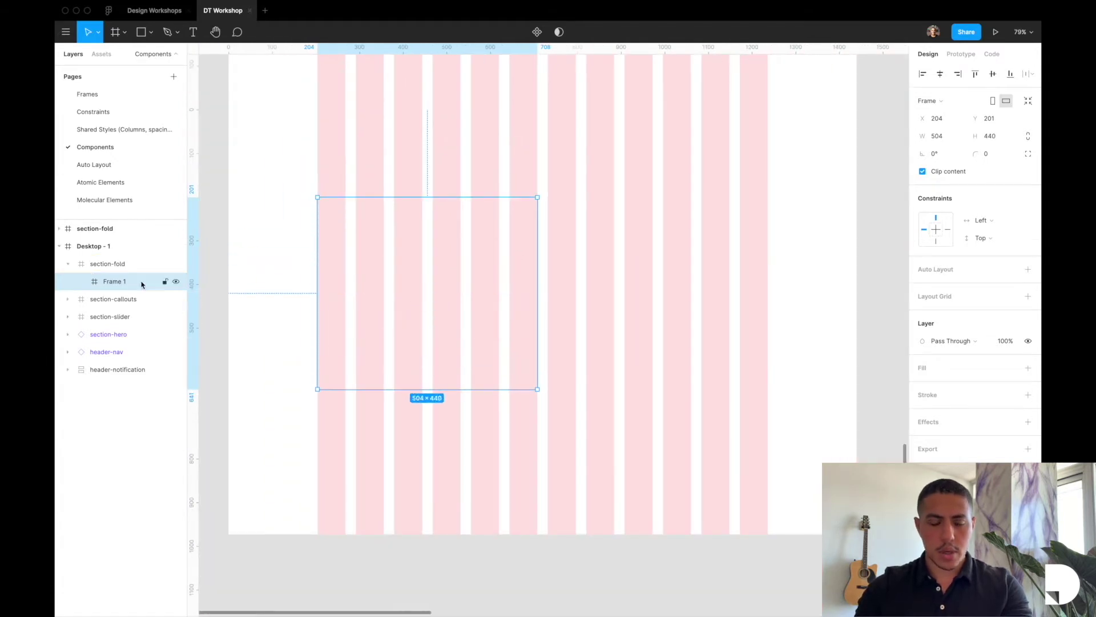
Rename the new frame to 'desc-wrapper'
double_click(115, 281)
type("desc-wrap")
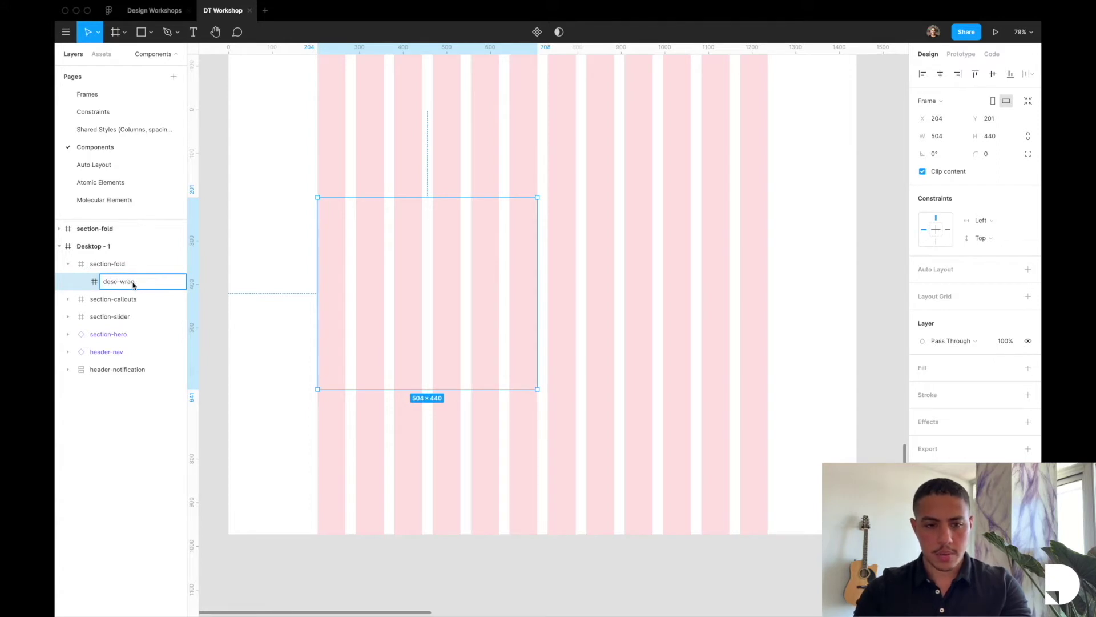
type("per")
key("Return")
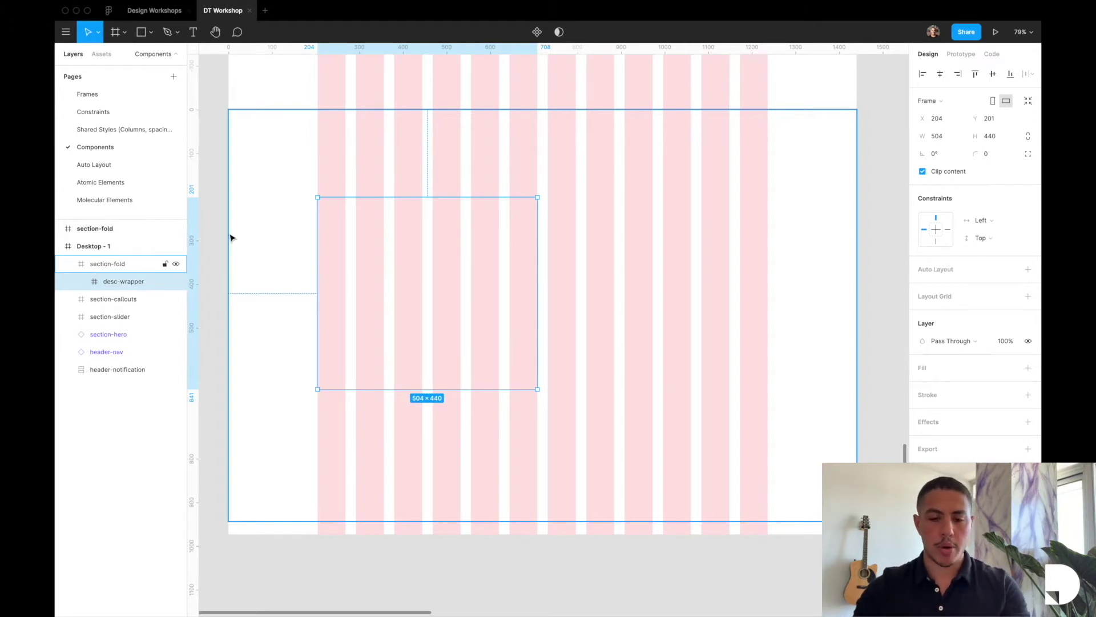
scroll(426, 289, "left", 3)
scroll(425, 290, "up", 3)
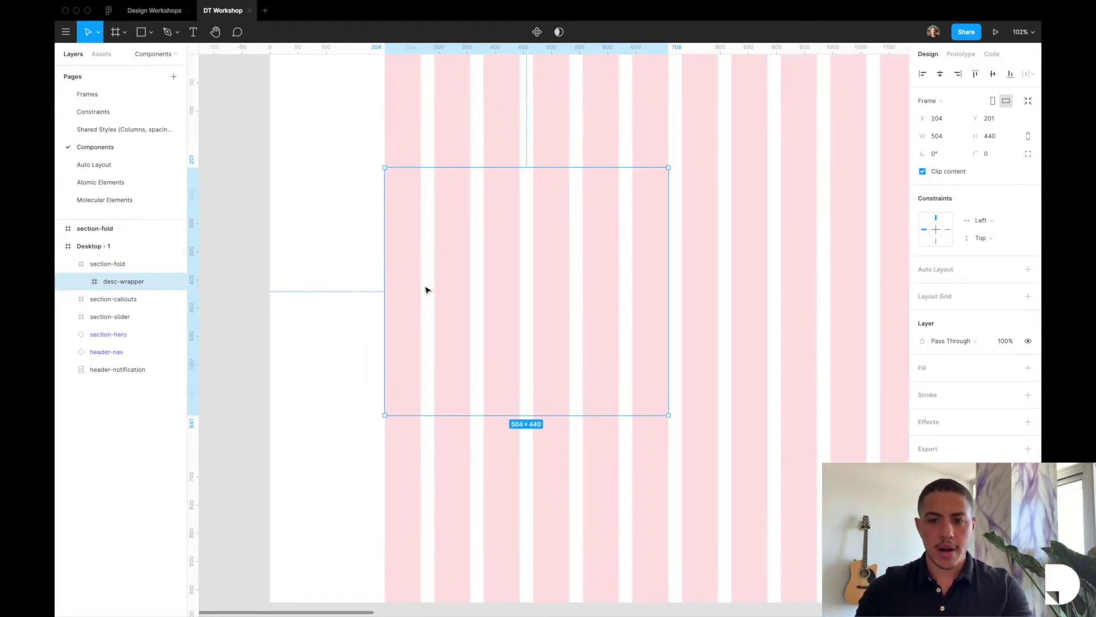
Add a text box in desc-wrapper containing the copied sentence 'A wonderful serenity has taken possession of my entire soul'
key("t")
left_click_drag(411, 197, 630, 243)
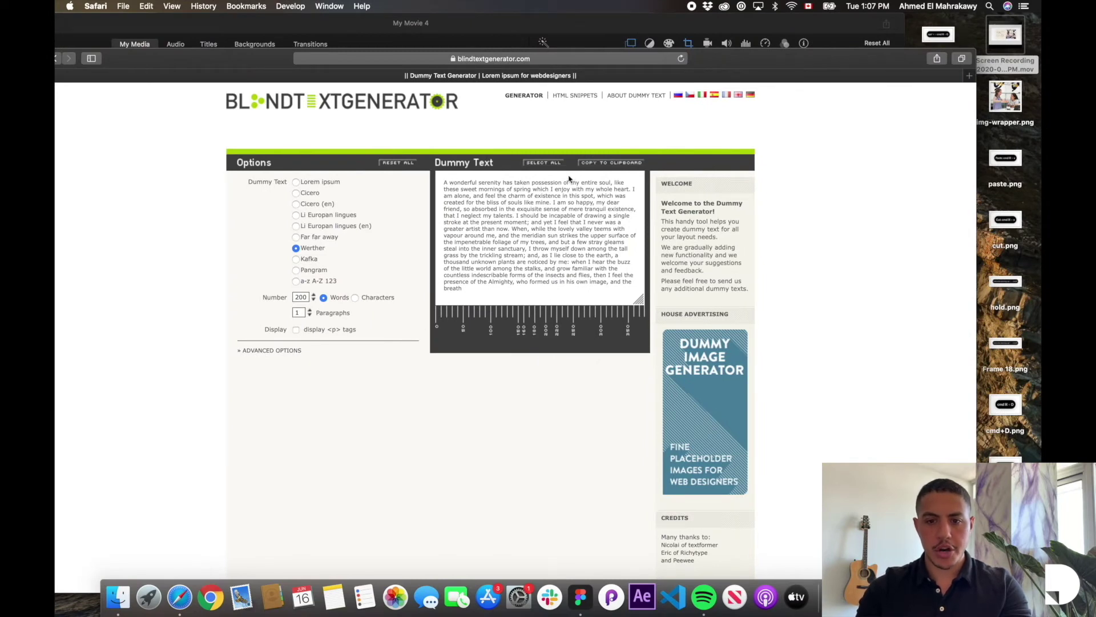
left_click_drag(611, 182, 534, 176)
key("super+c")
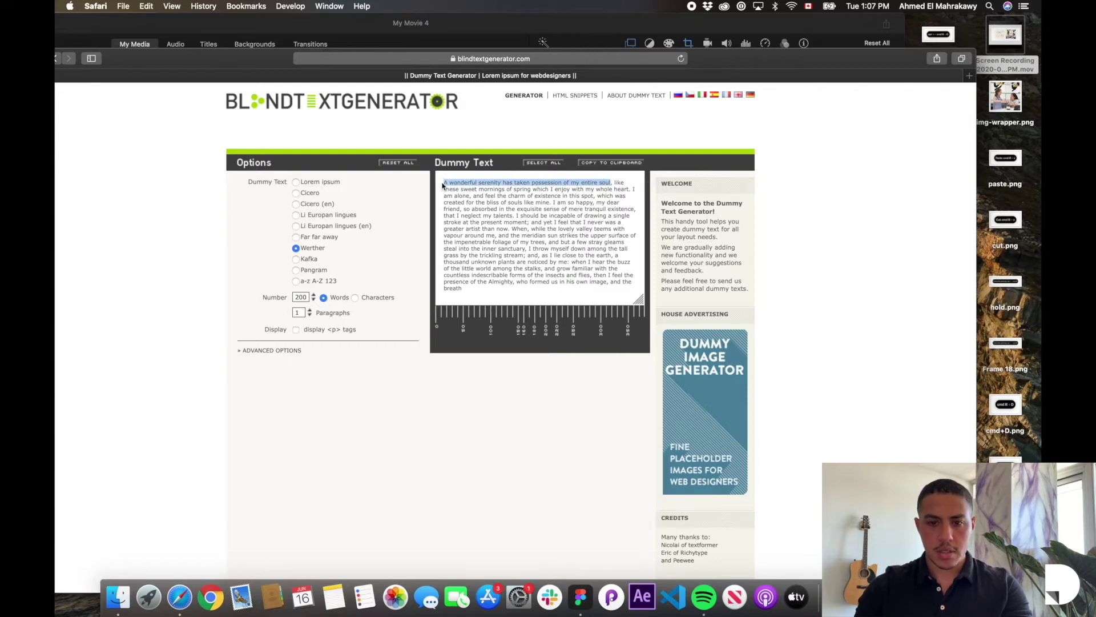
key("ctrl+Right")
key("super+v")
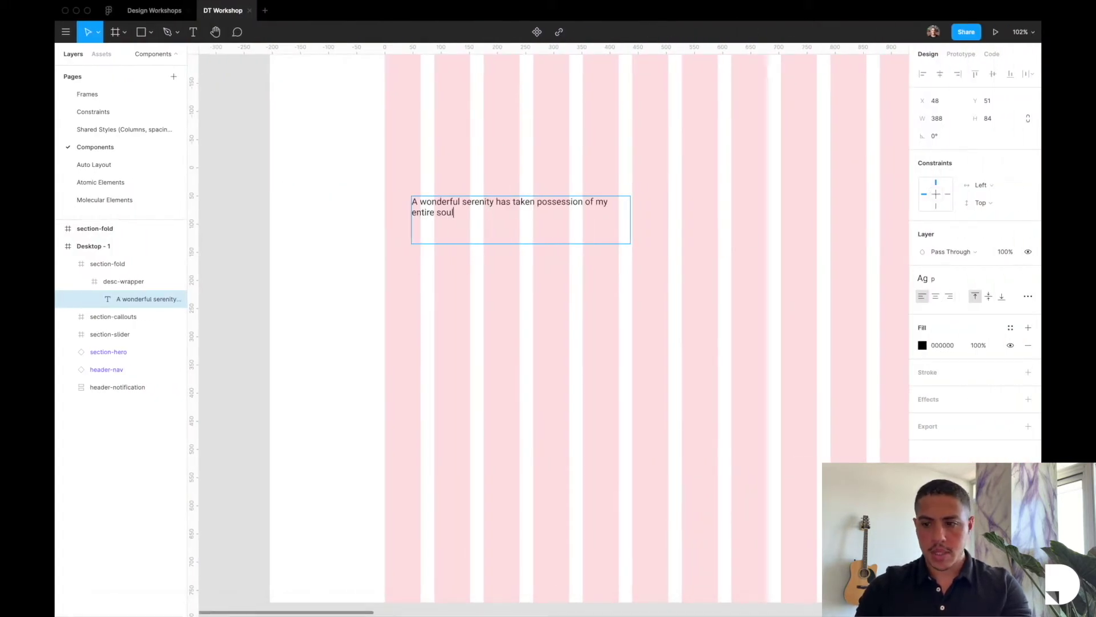
Set the pasted sentence to Auto Height and apply the H2 text style
left_click(1030, 280)
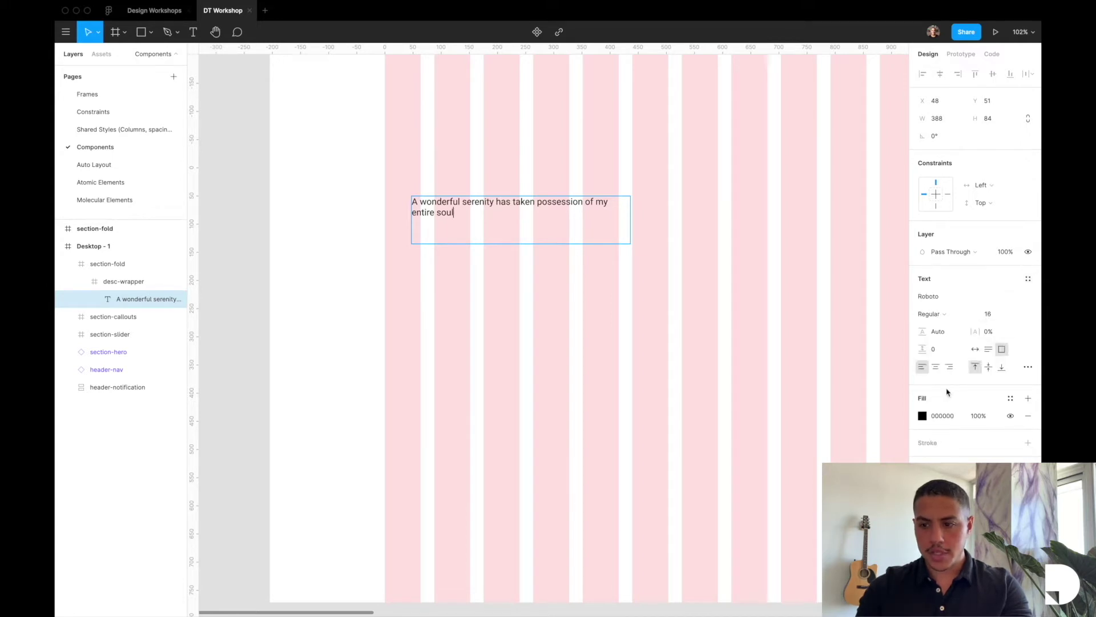
left_click(989, 354)
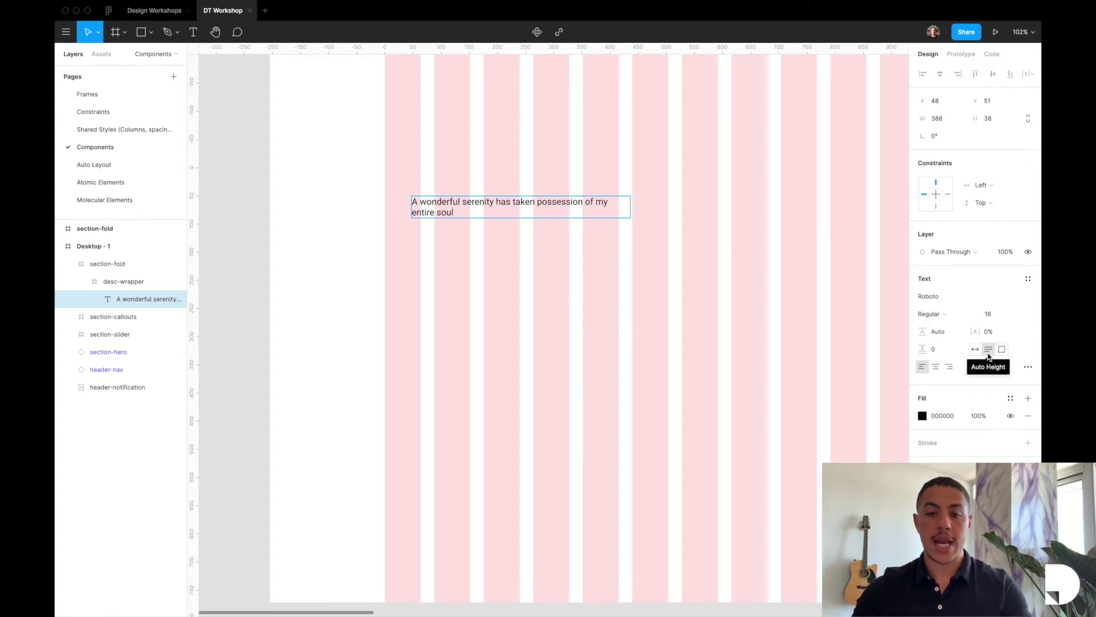
key("Escape")
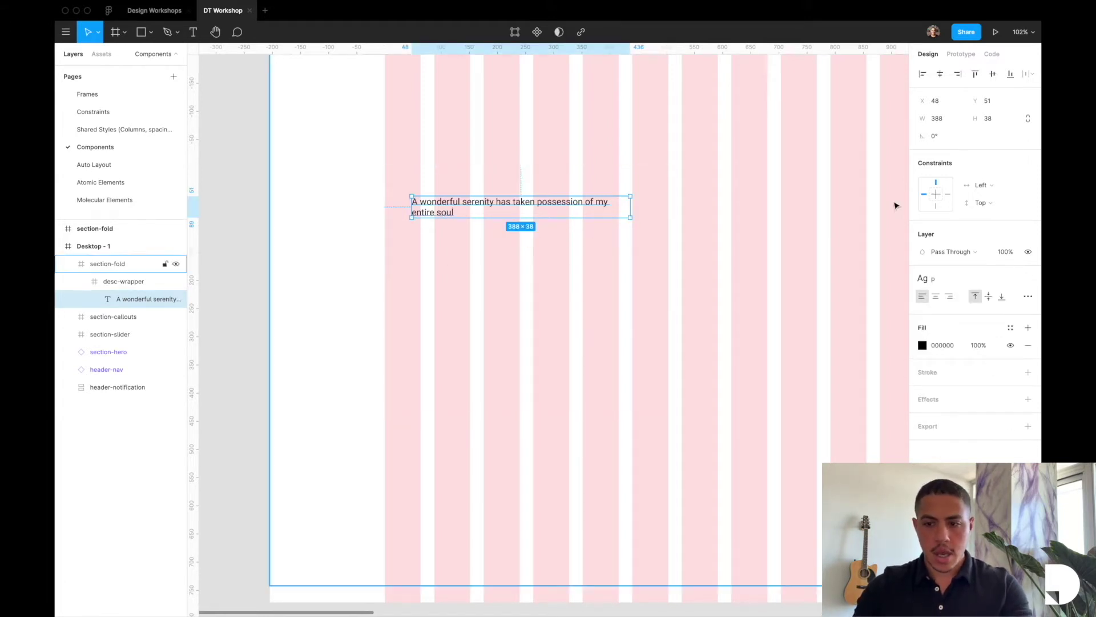
left_click(1004, 284)
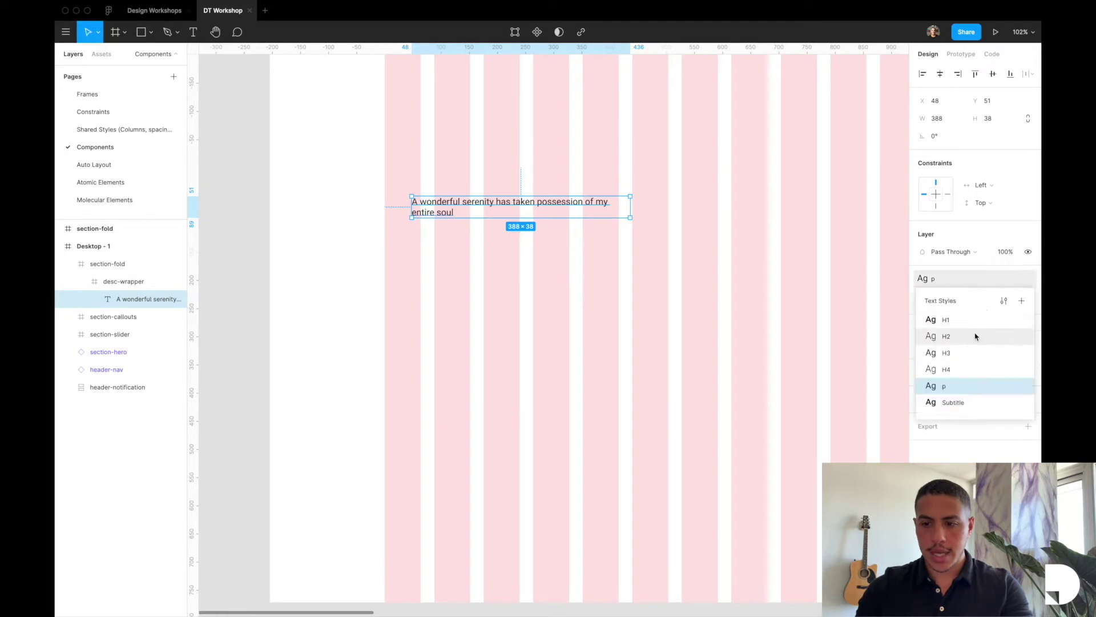
left_click(972, 341)
Widen the heading slightly and position it 64 from desc-wrapper's top-left
left_click(683, 358)
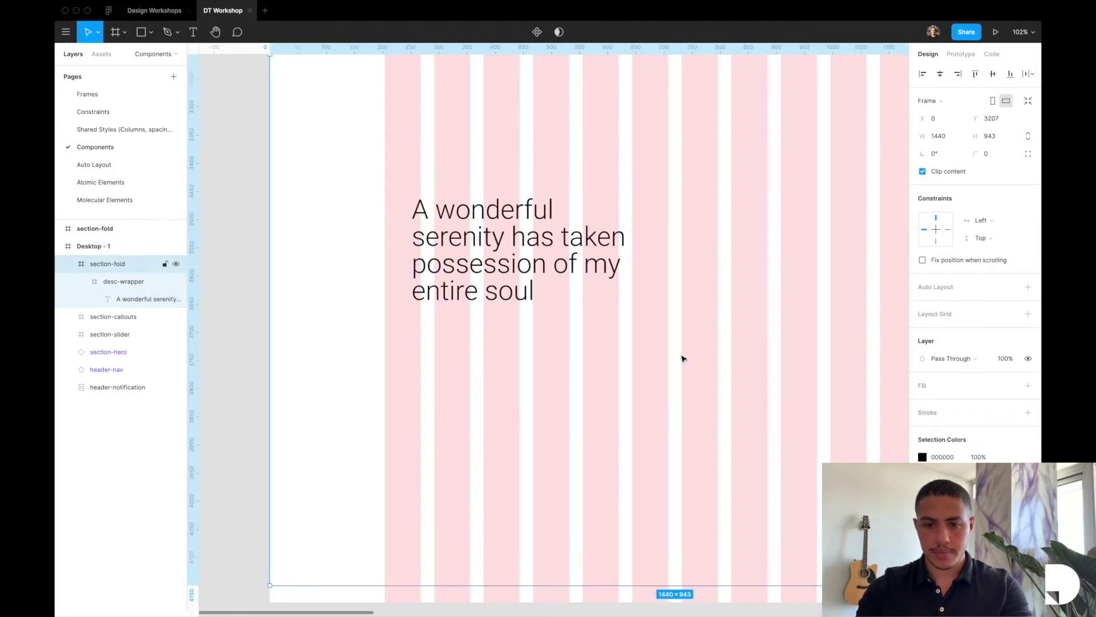
double_click(514, 264)
scroll(443, 240, "up", 10)
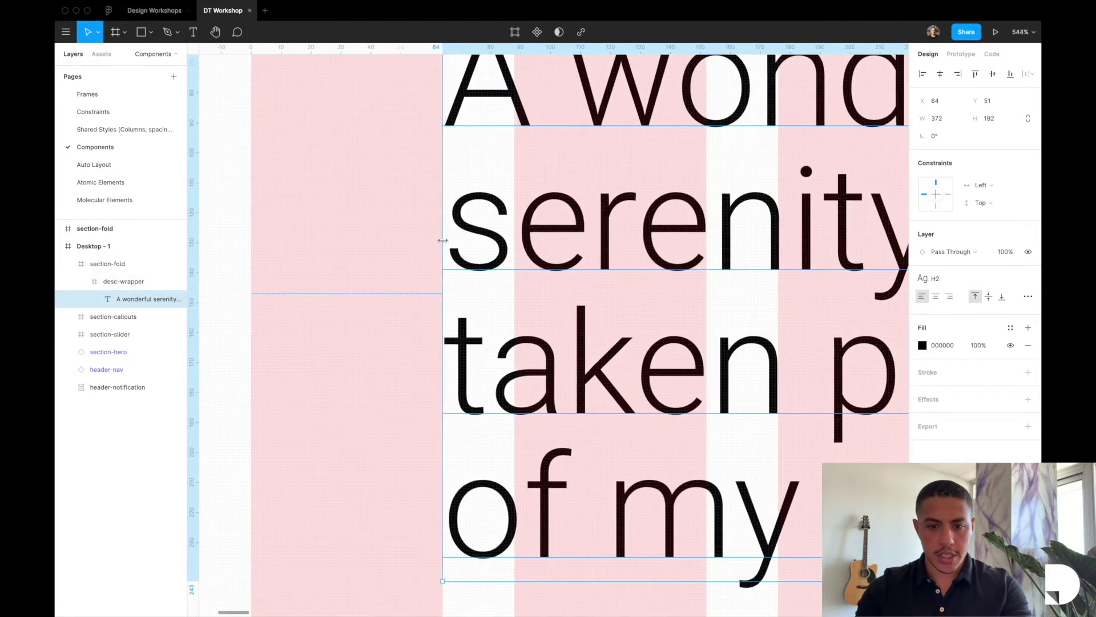
scroll(443, 241, "down", 10)
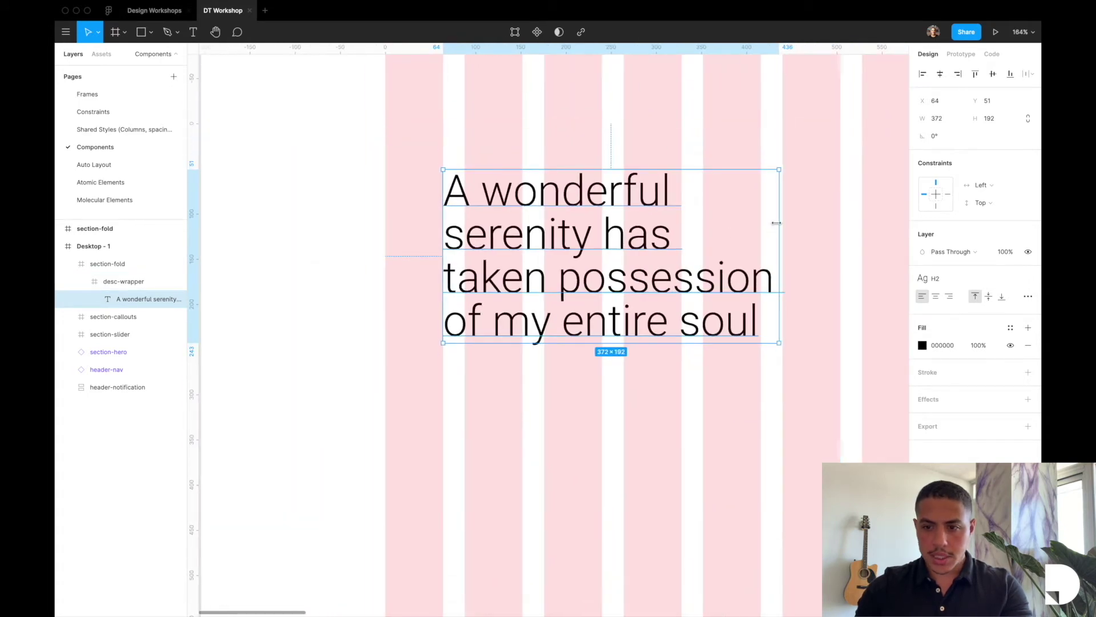
scroll(779, 223, "up", 10)
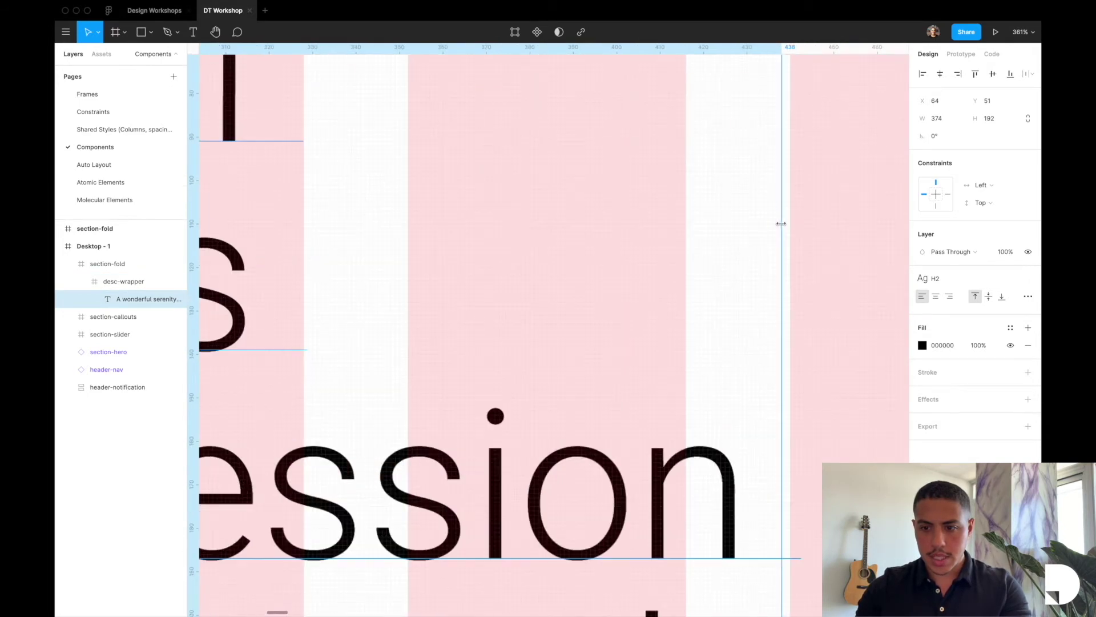
left_click_drag(784, 223, 789, 223)
scroll(788, 223, "down", 10)
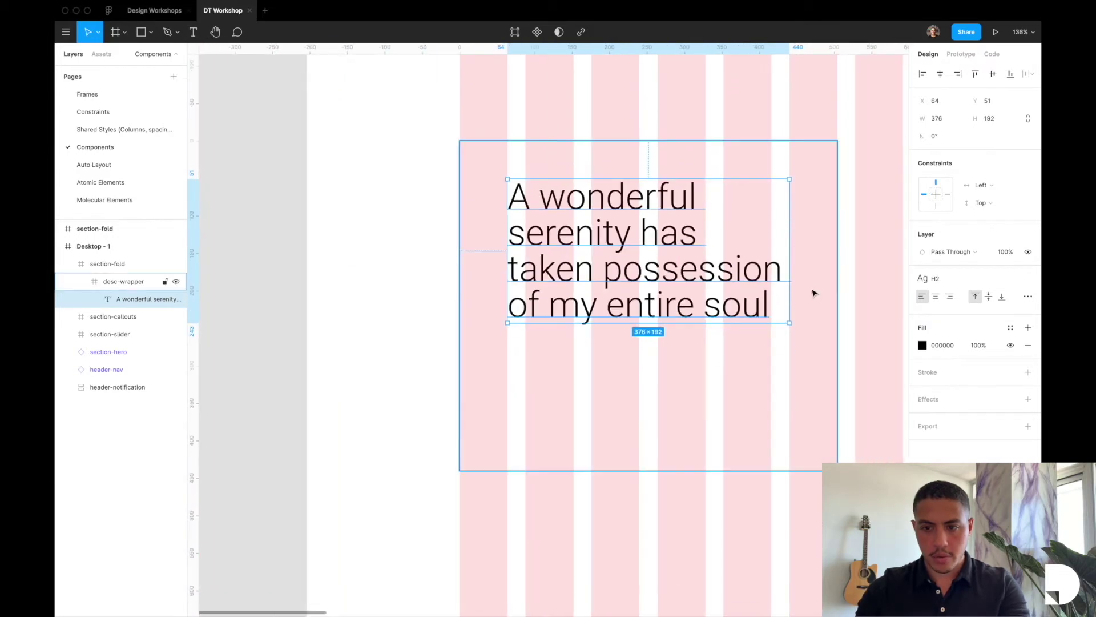
key("alt")
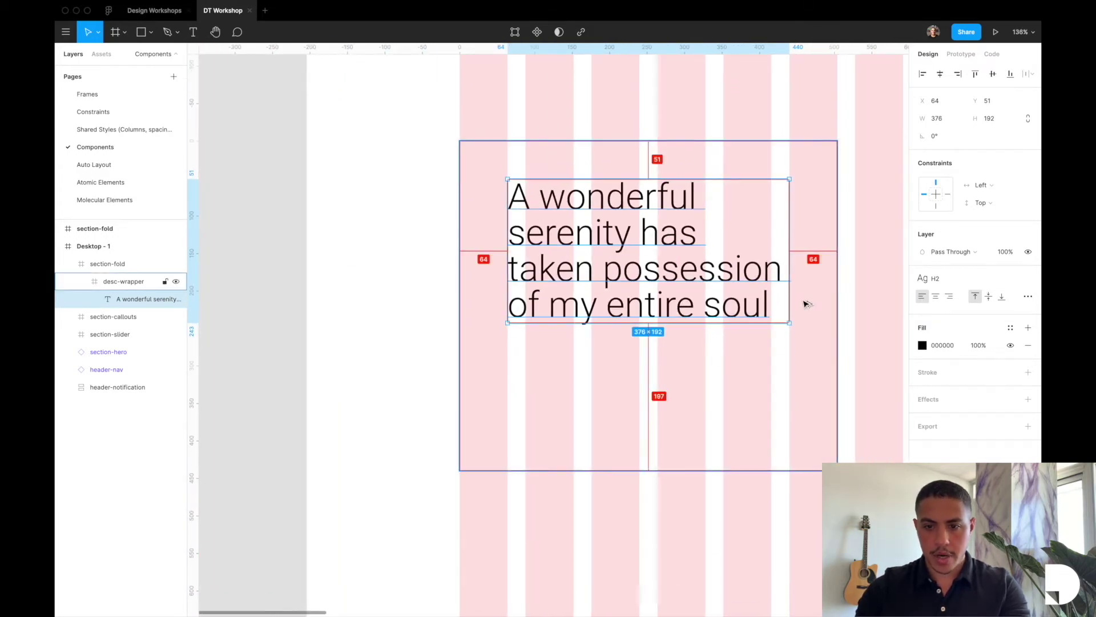
key("shift+Down")
key("Down")
key("Down")
key("Down")
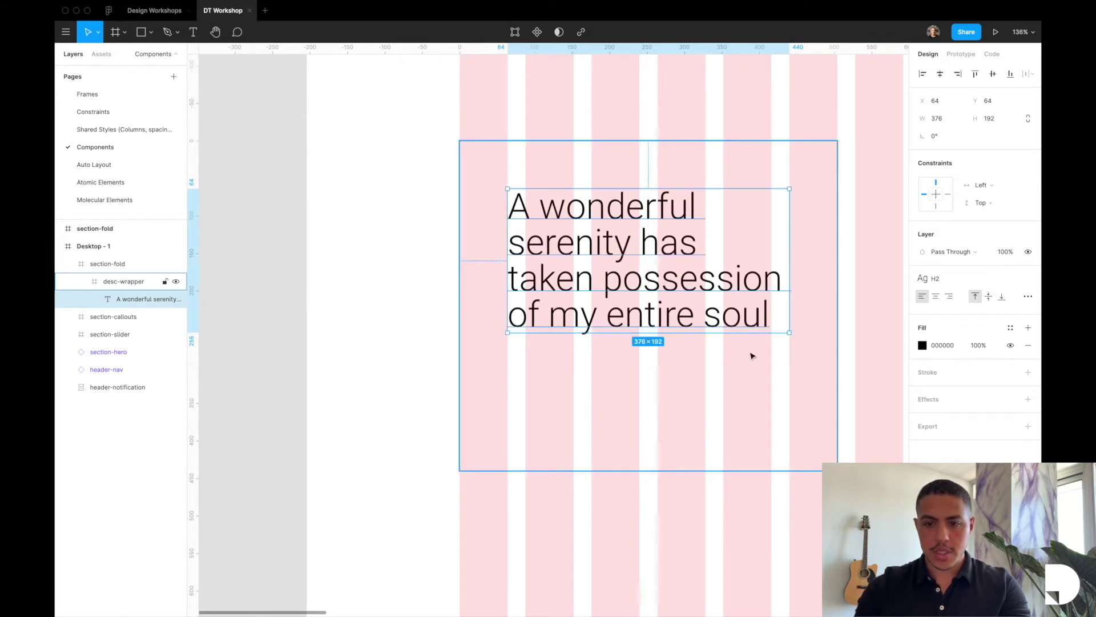
Stretch desc-wrapper to 614 tall and drop the callout component into it
left_click(687, 371)
left_click_drag(648, 469, 648, 527)
scroll(649, 526, "down", 2)
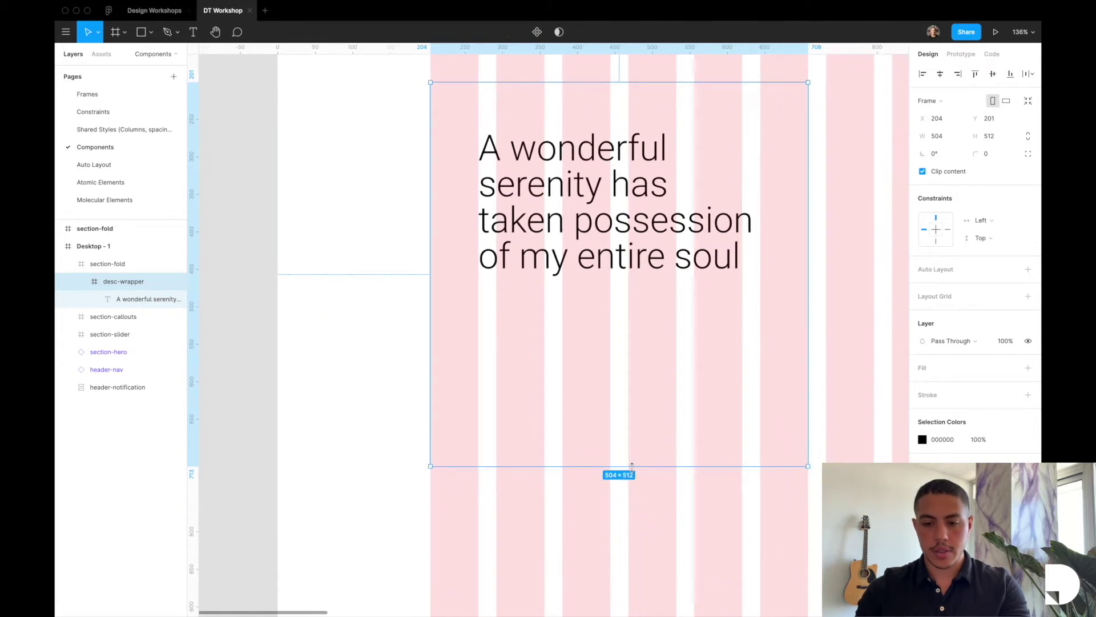
left_click_drag(632, 467, 633, 542)
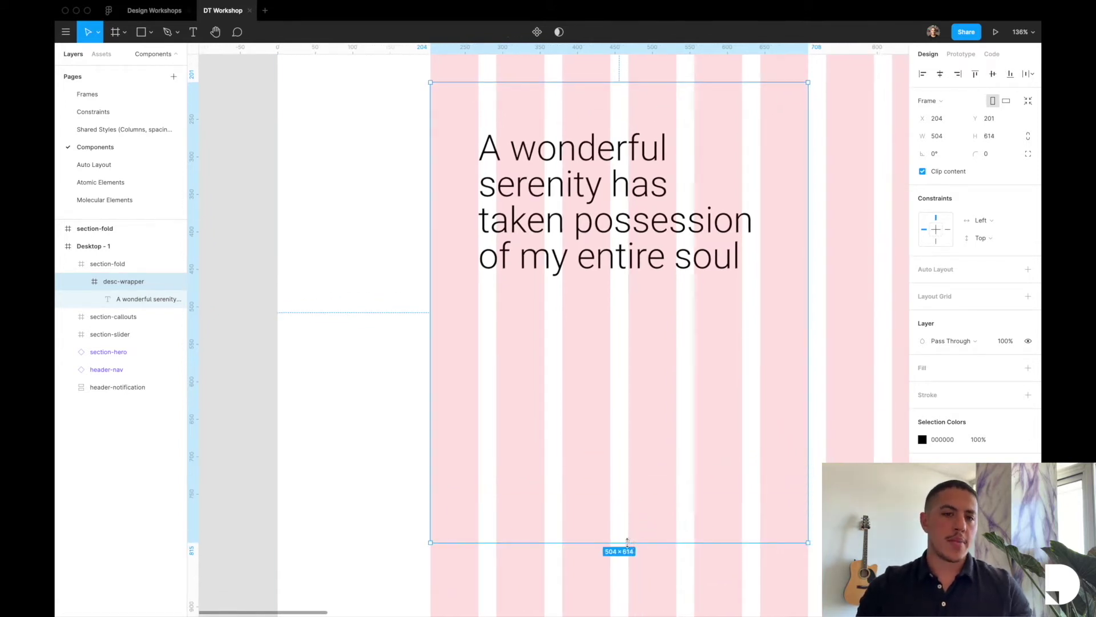
left_click(104, 56)
left_click_drag(92, 474, 545, 318)
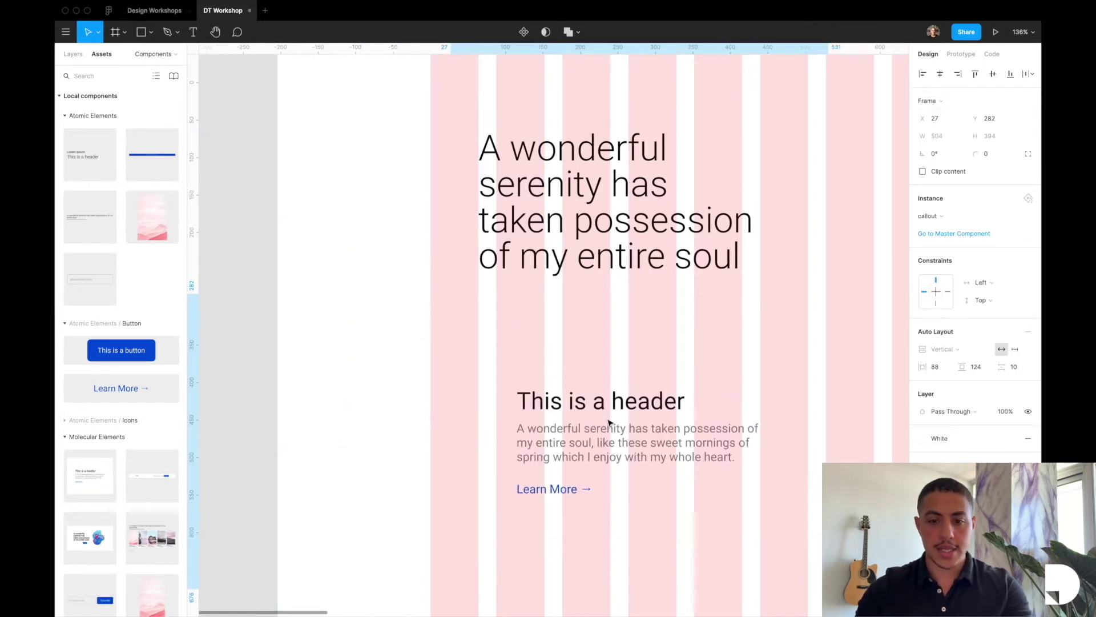
Set the callout's horizontal and vertical padding to 0 and hide the layout grids
left_click(73, 54)
scroll(415, 269, "down", 2)
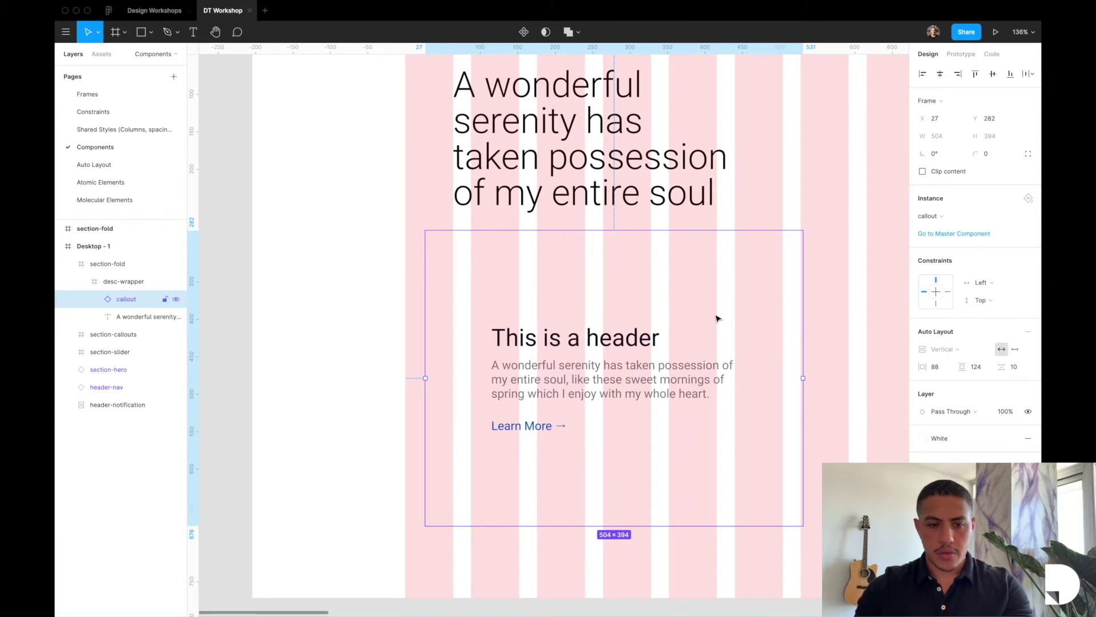
left_click(935, 367)
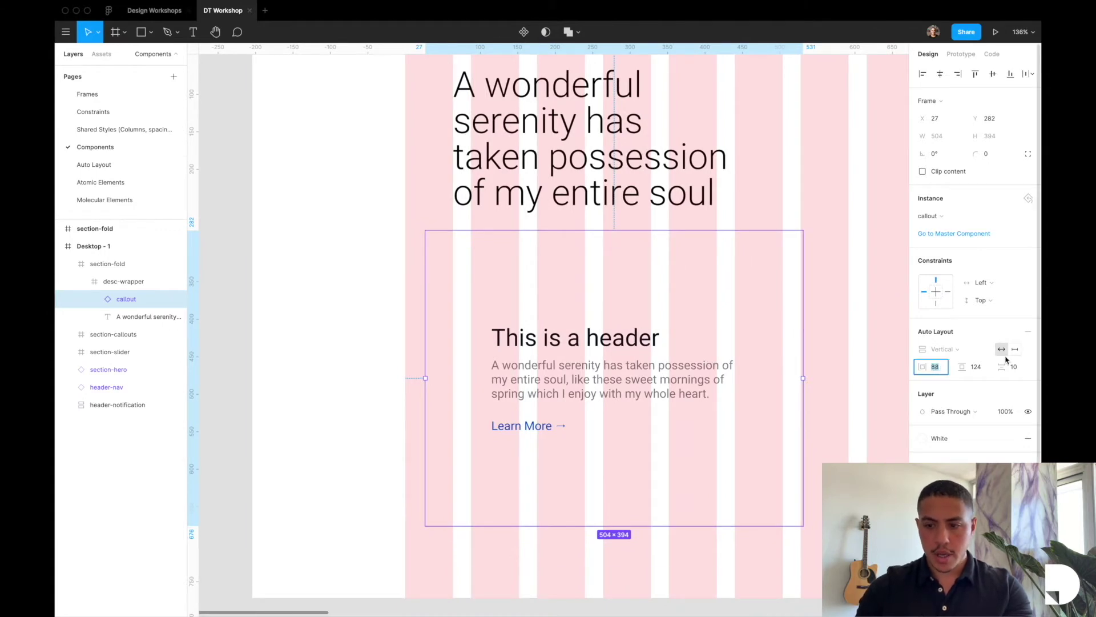
left_click(982, 368)
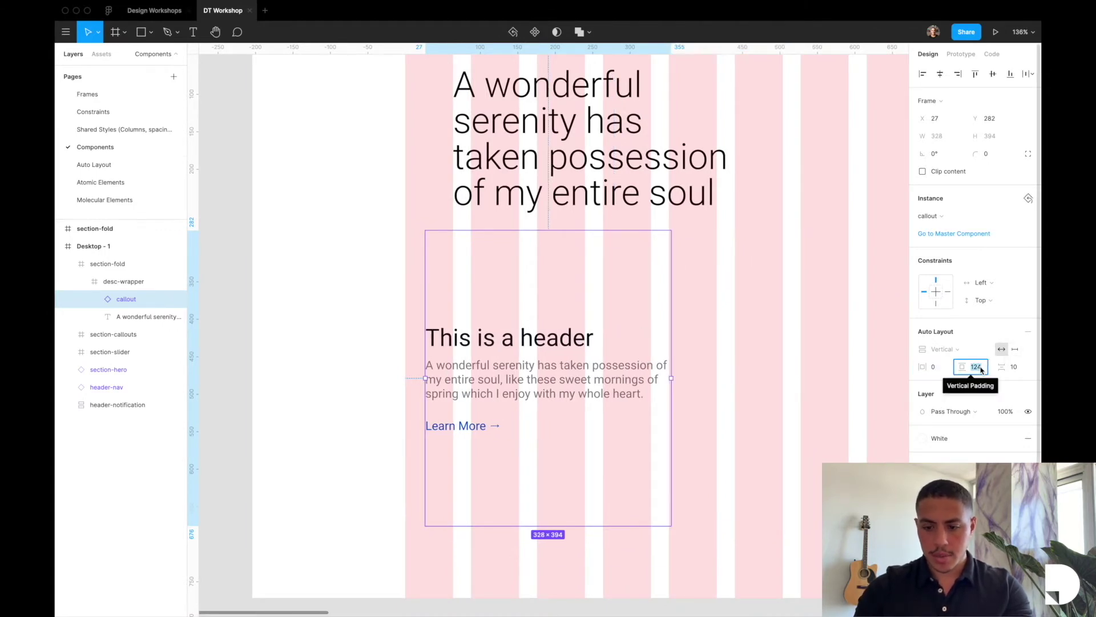
type("0")
key("Return")
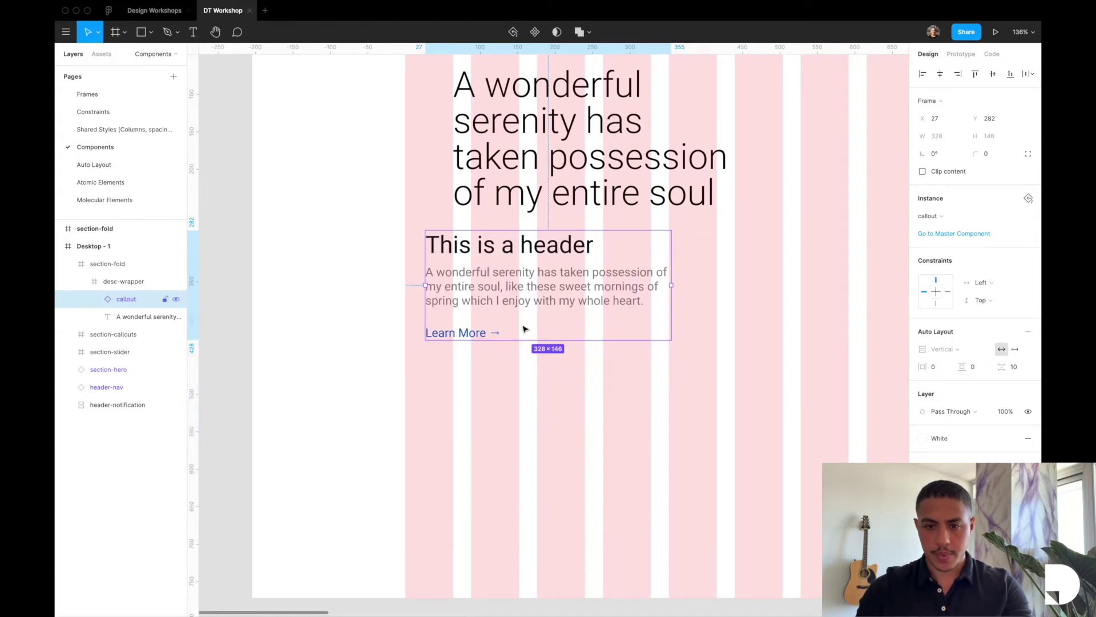
key("ctrl+g")
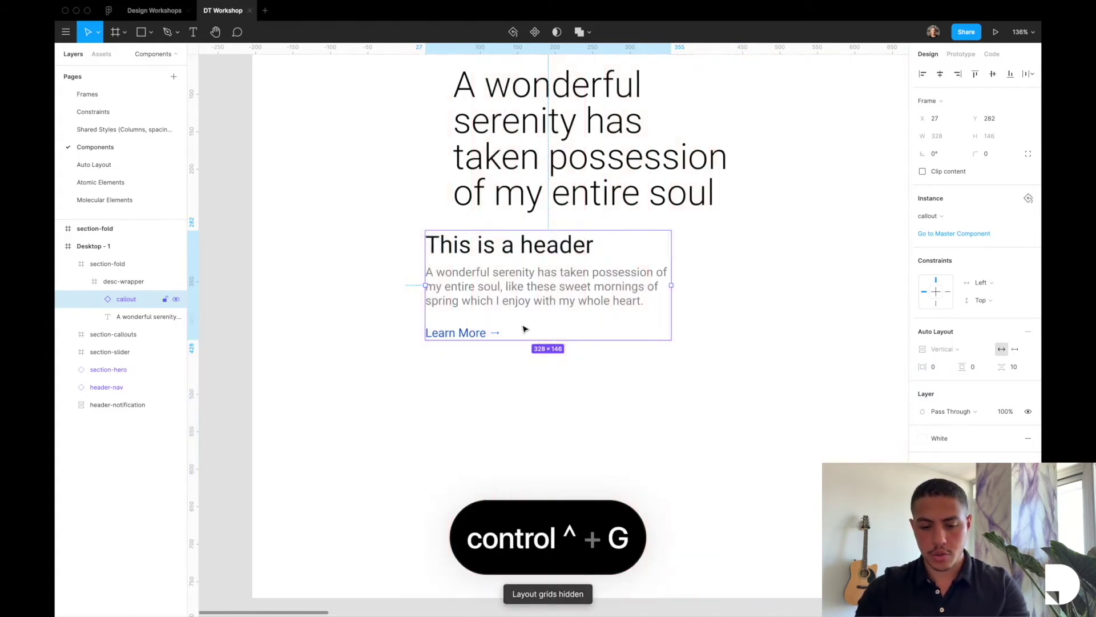
Drill into the callout's 'This is a header' text and open its text style options
double_click(486, 253)
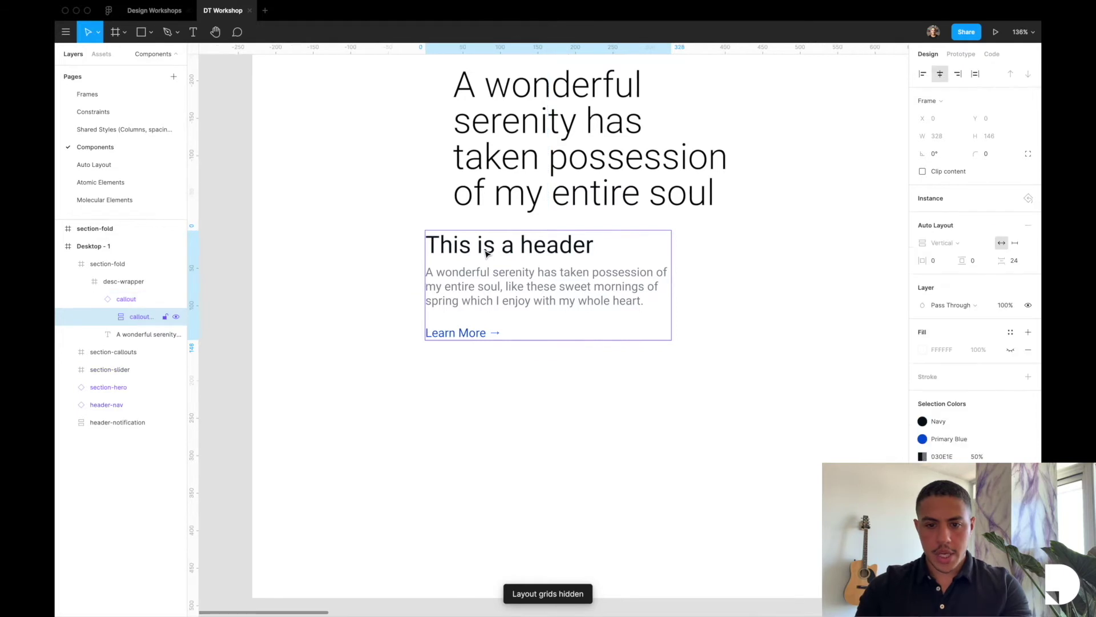
double_click(476, 245)
double_click(476, 246)
key("Escape")
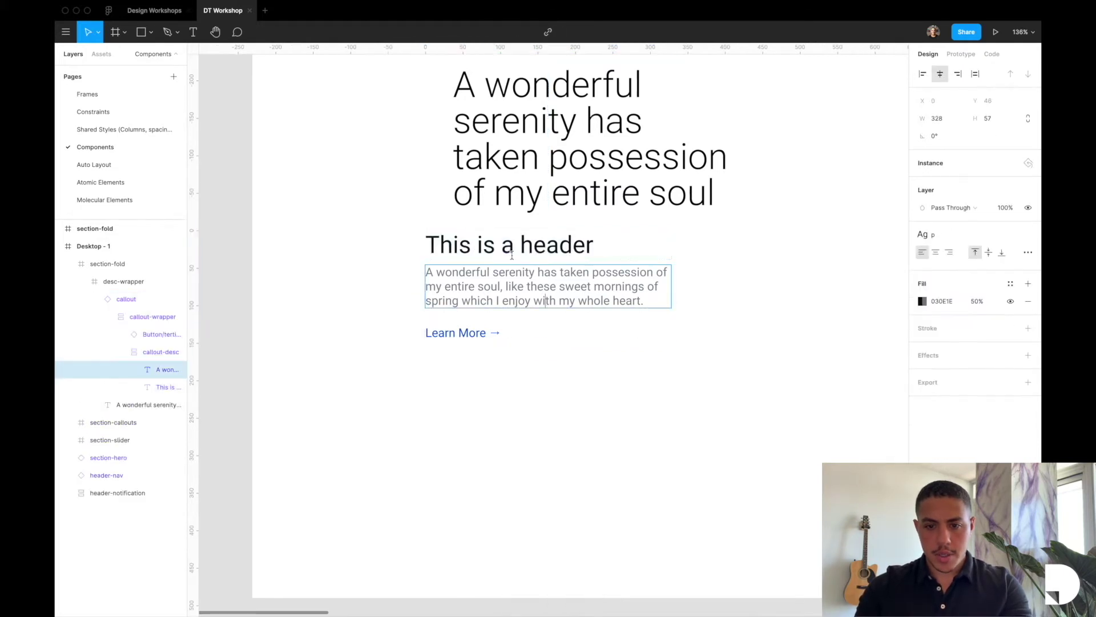
left_click(925, 234)
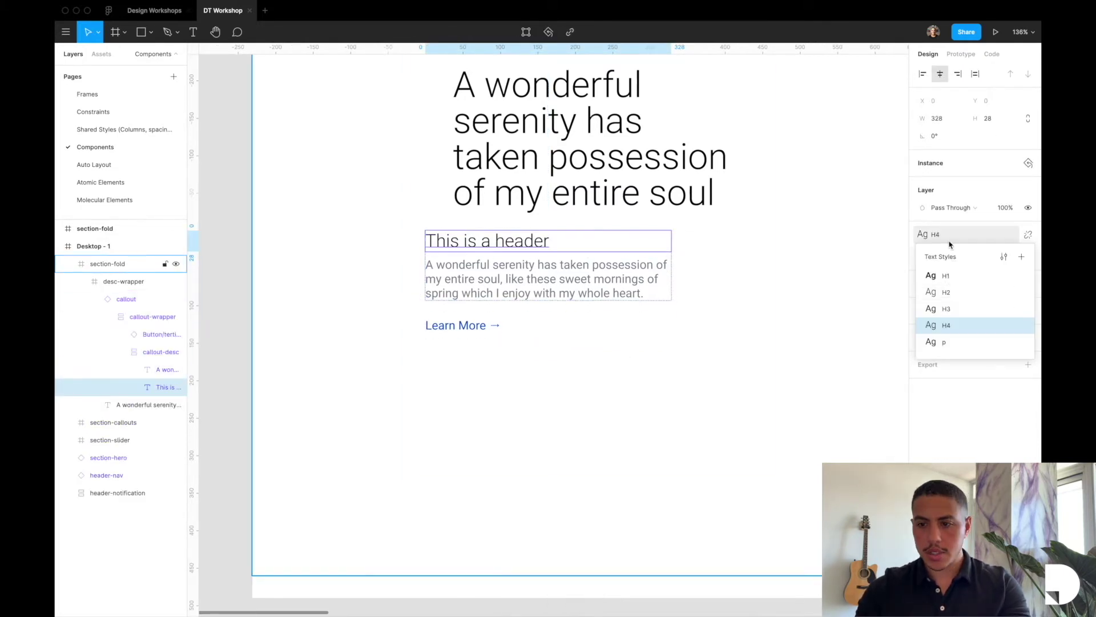
Detach the header from H4 and set it to 16 px Medium
left_click(936, 305)
left_click(926, 234)
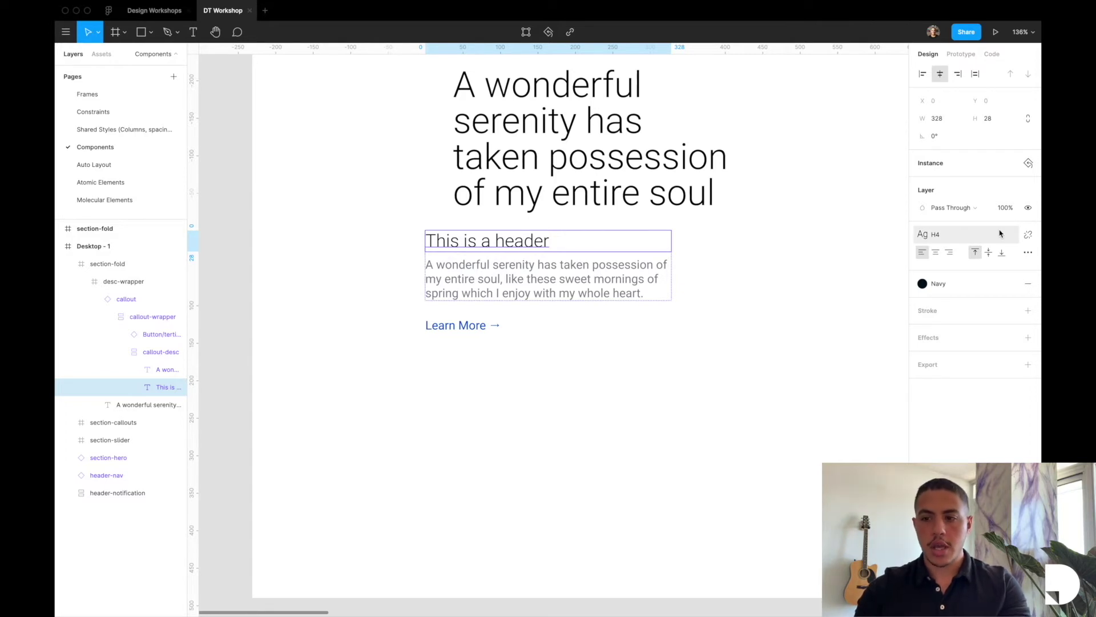
left_click(1028, 234)
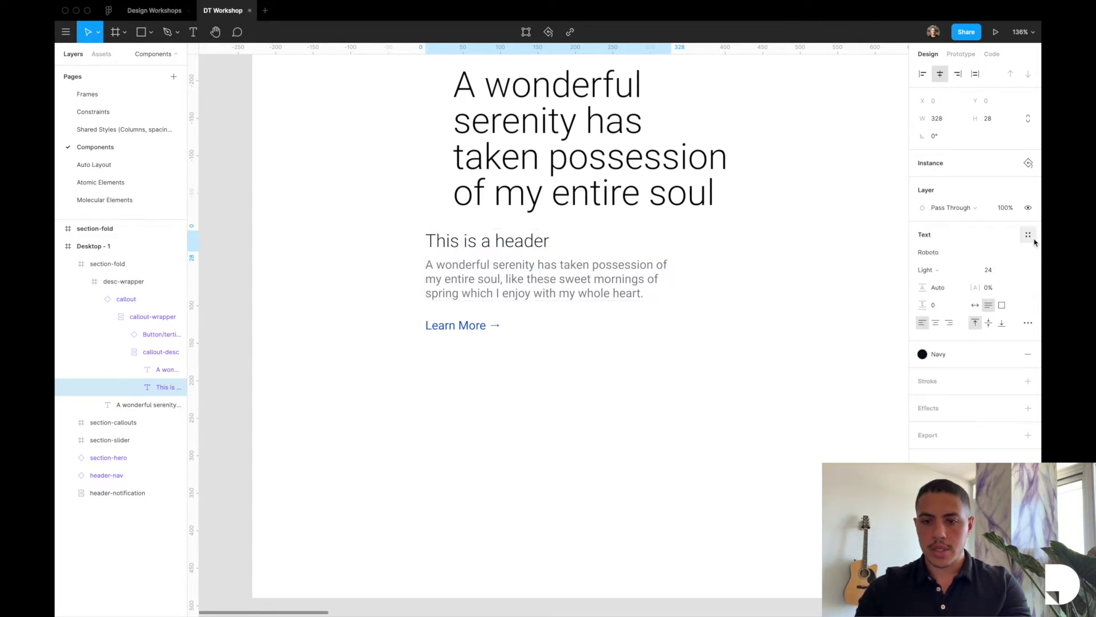
left_click(998, 272)
type("16")
key("Return")
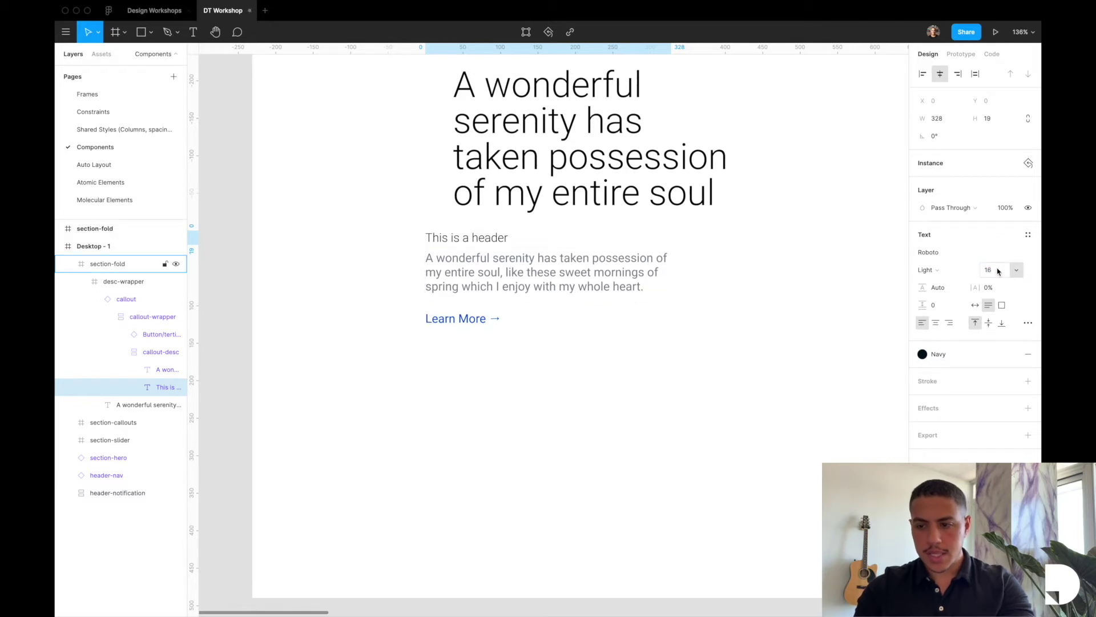
left_click(944, 271)
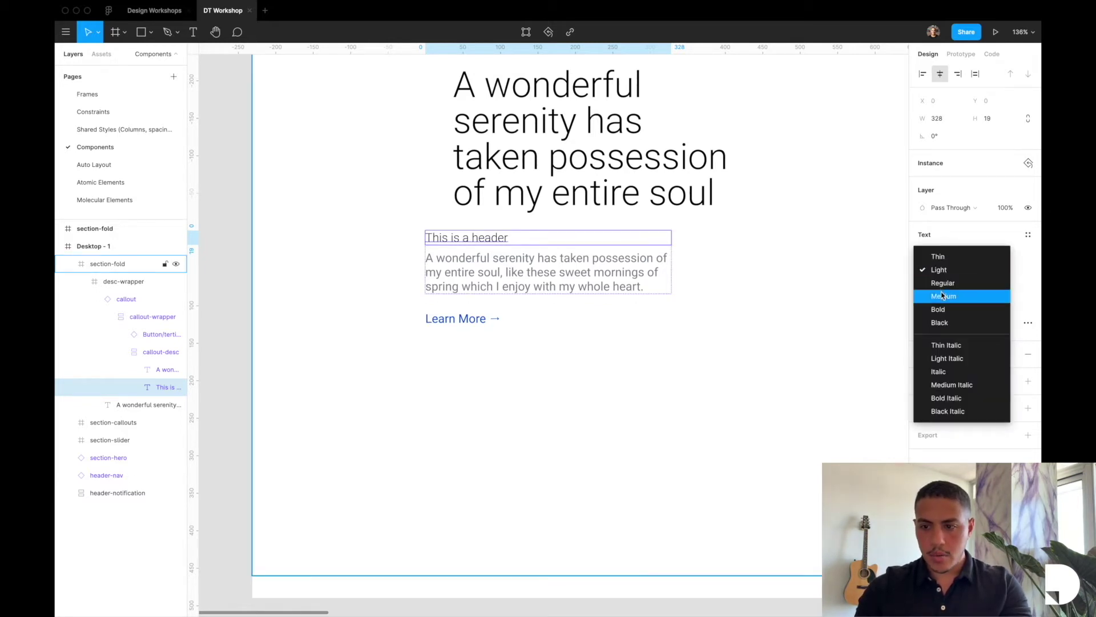
left_click(942, 295)
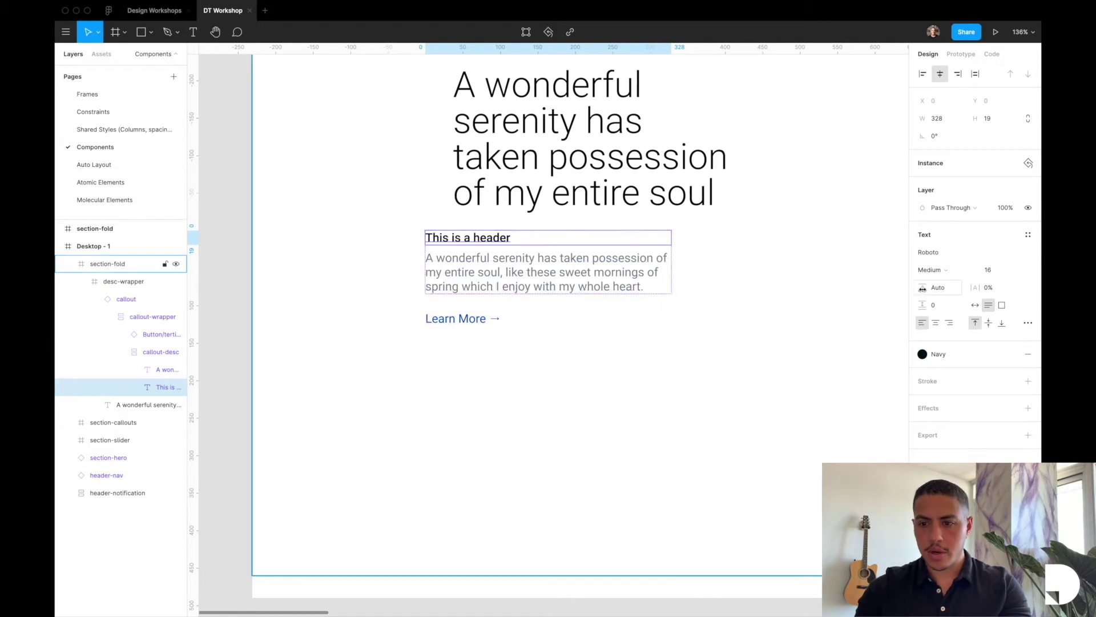
Save the header's look as a new 'Subtitle' text style
left_click(1031, 236)
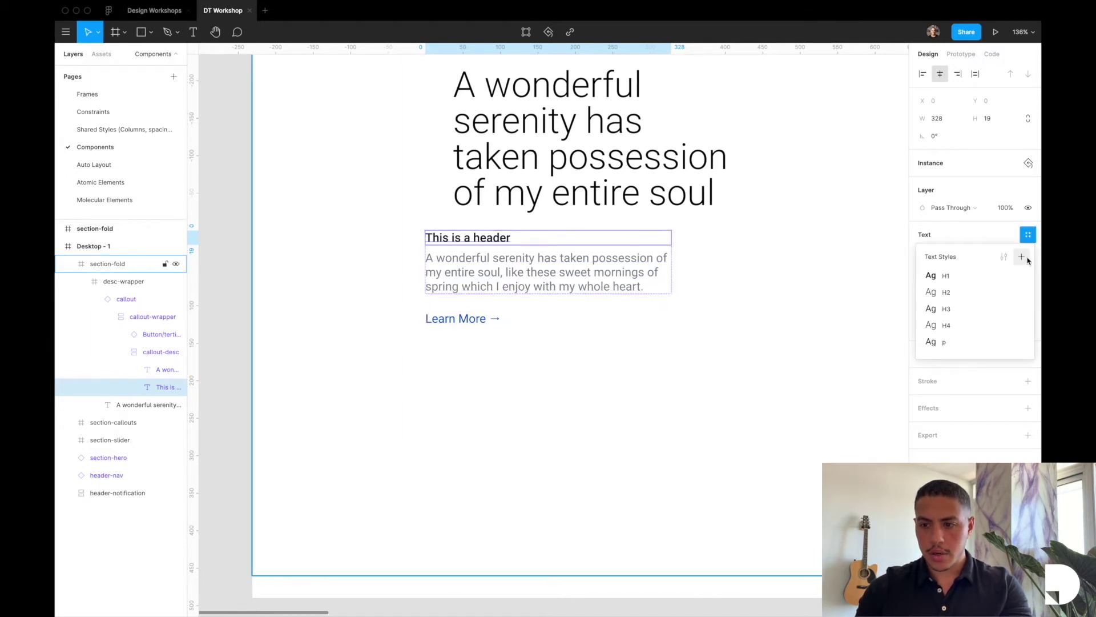
left_click(1024, 258)
type("Subtitl")
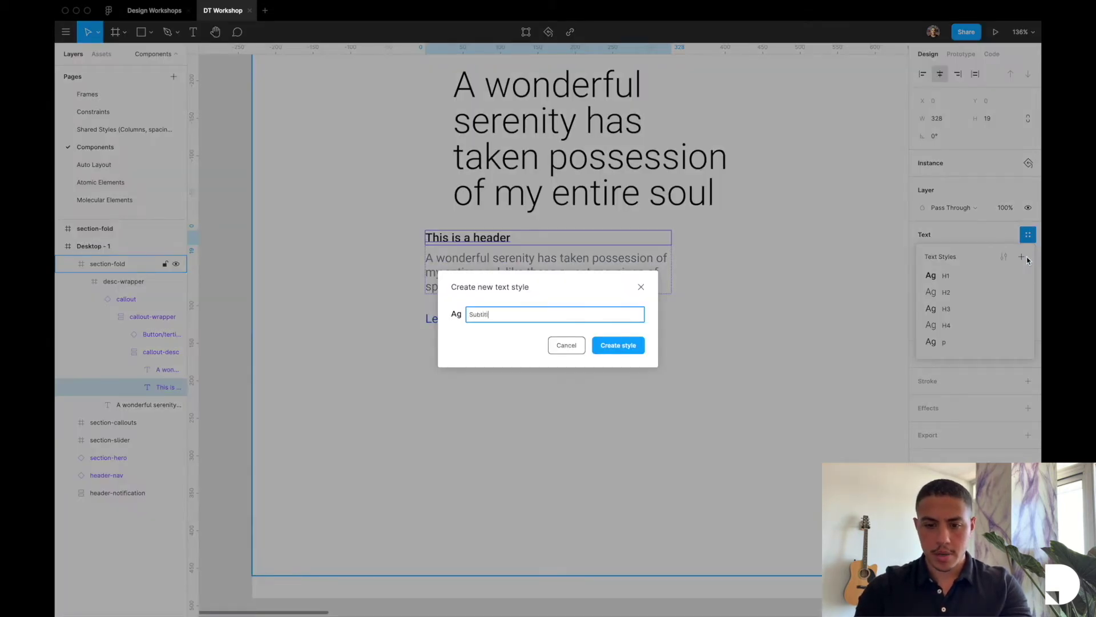
type("e")
key("Return")
left_click(944, 233)
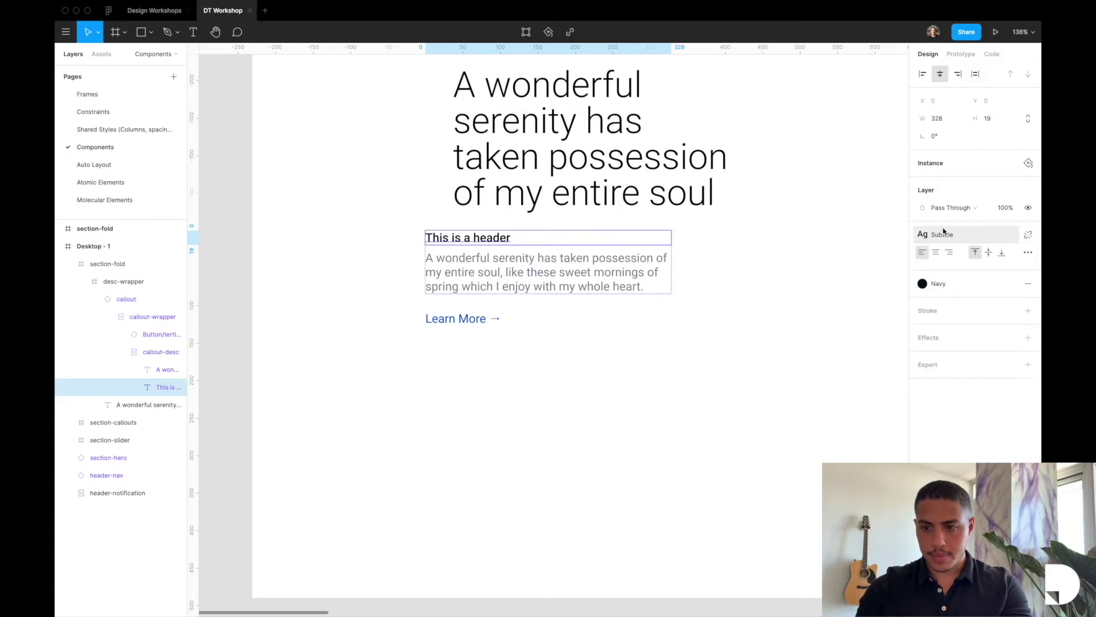
Try narrowing the callout instance's width, then undo the change
left_click(579, 335)
left_click(109, 299)
left_click_drag(671, 278, 509, 280)
key("ctrl+z")
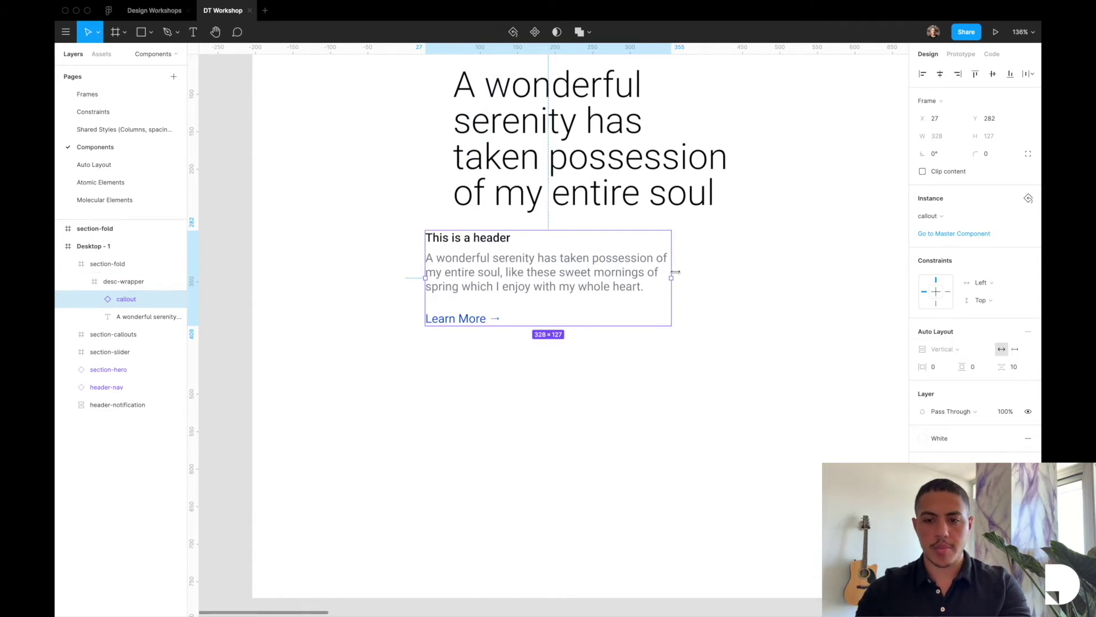
Test a narrower callout, undo it, and detach the callout instance from its component
left_click_drag(675, 272, 562, 297)
key("ctrl+z")
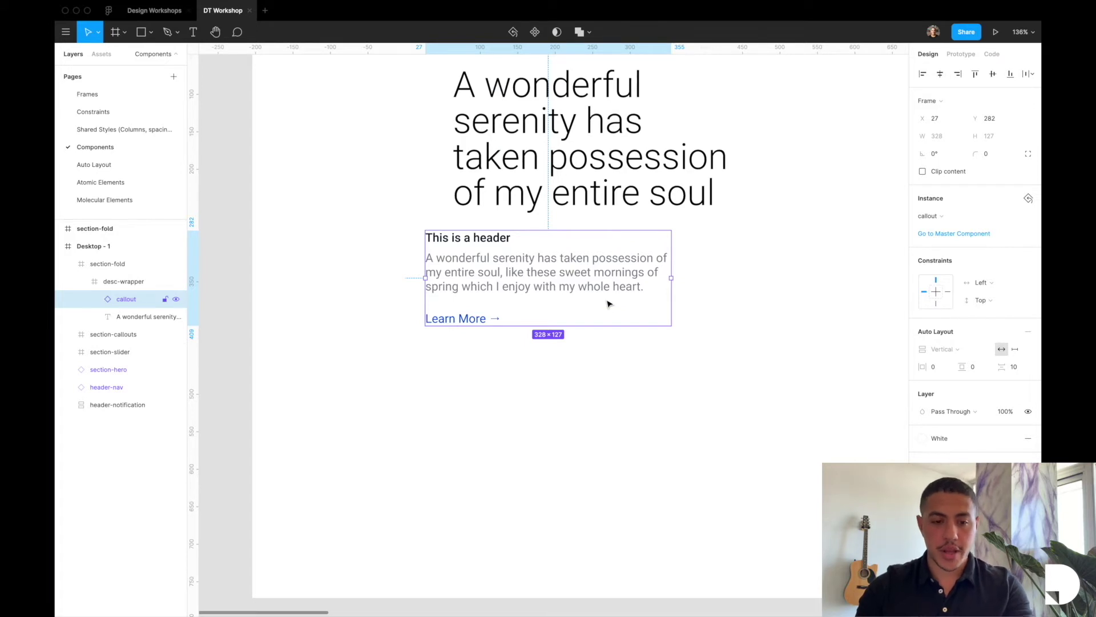
right_click(137, 302)
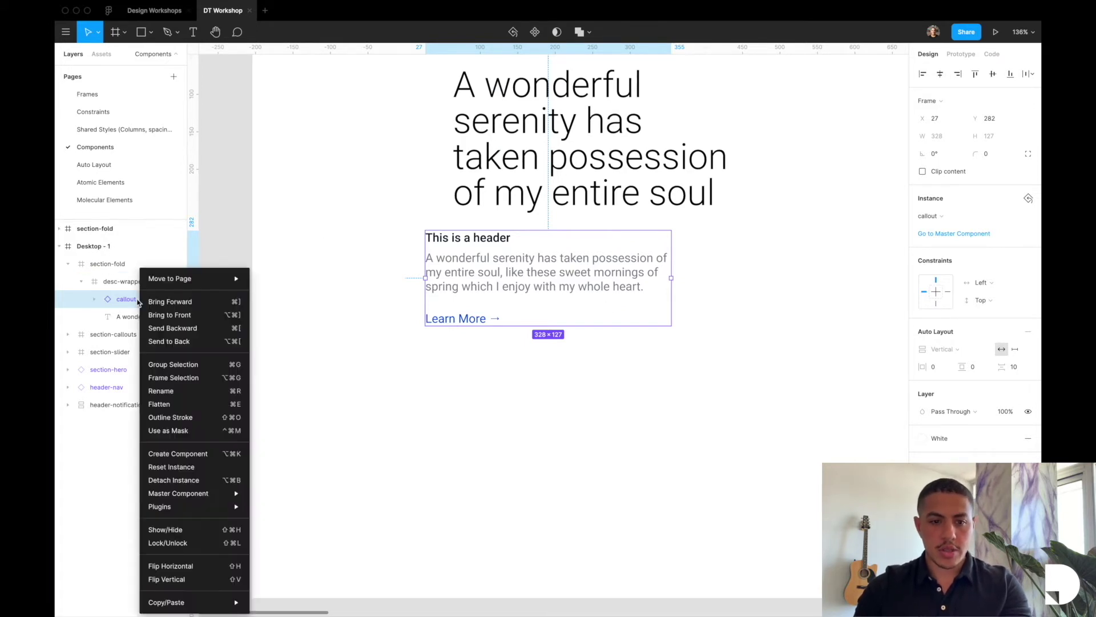
left_click(192, 485)
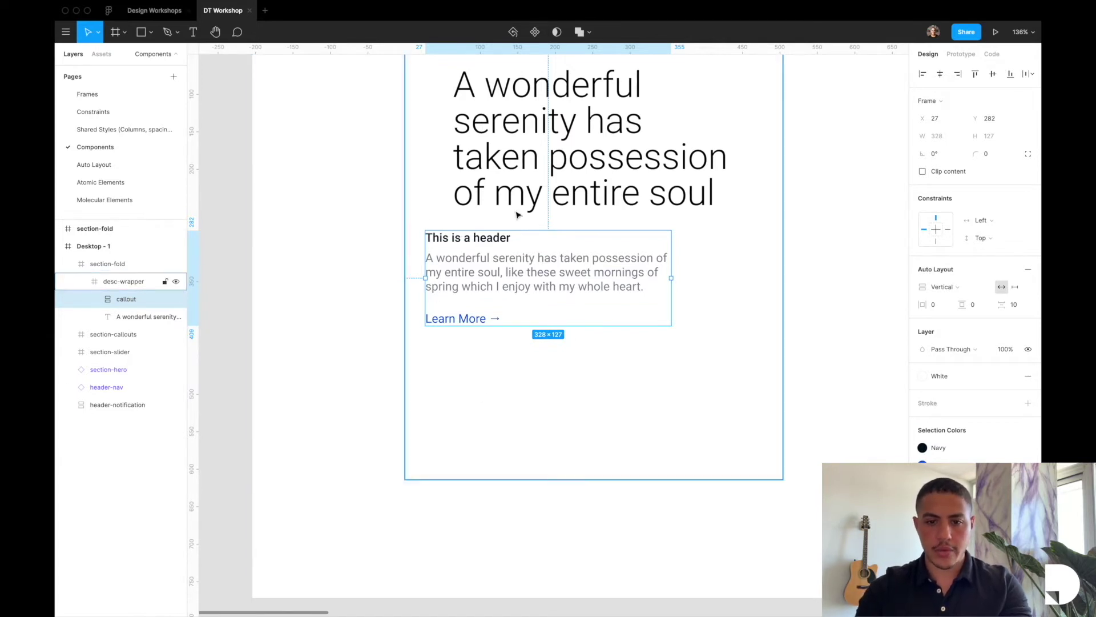
Remove auto layout from both the callout and callout-wrapper frames
left_click(94, 299)
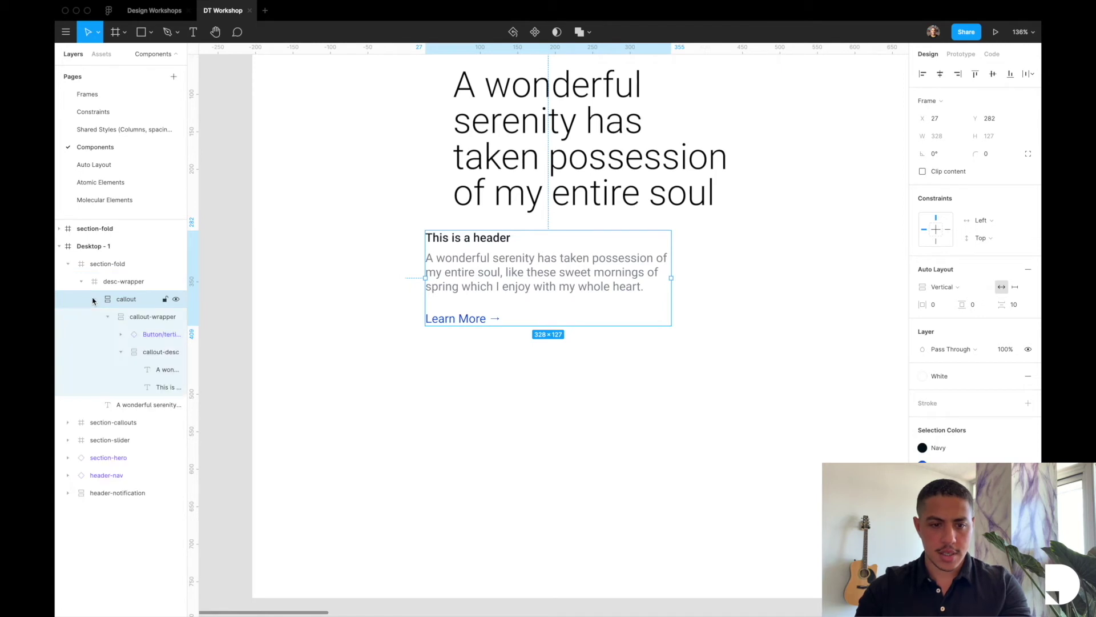
left_click(107, 316)
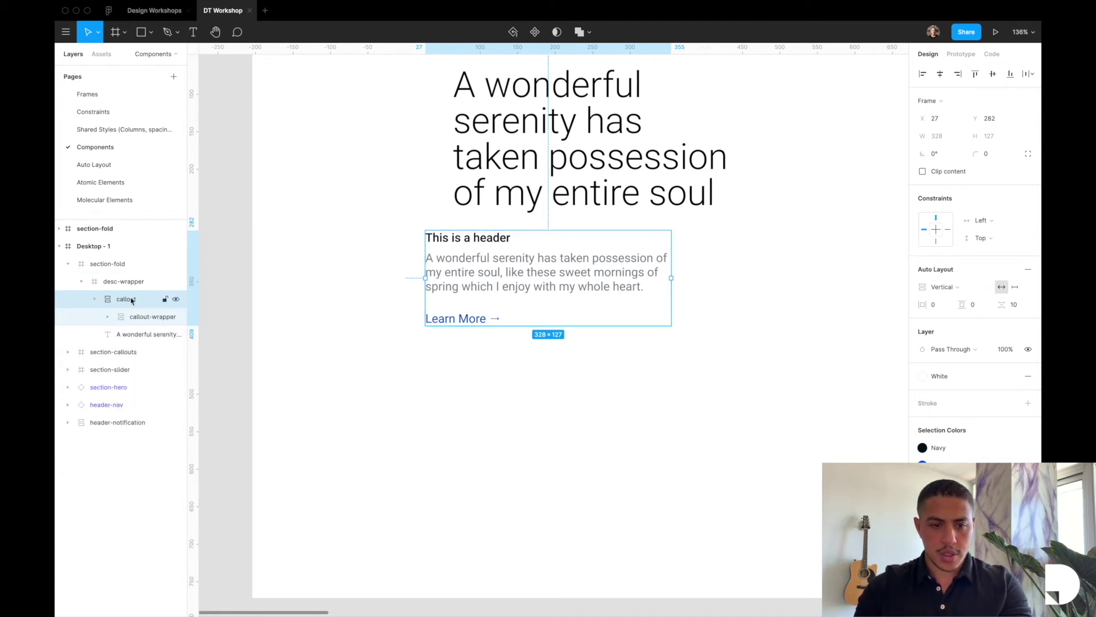
left_click(1028, 269)
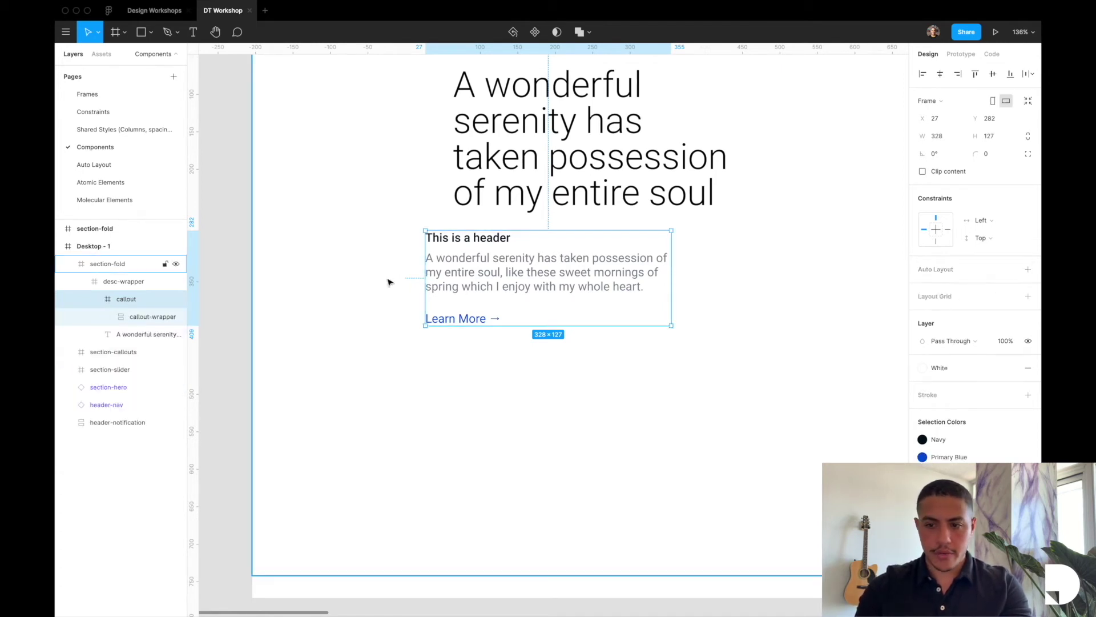
left_click(142, 317)
left_click(1028, 269)
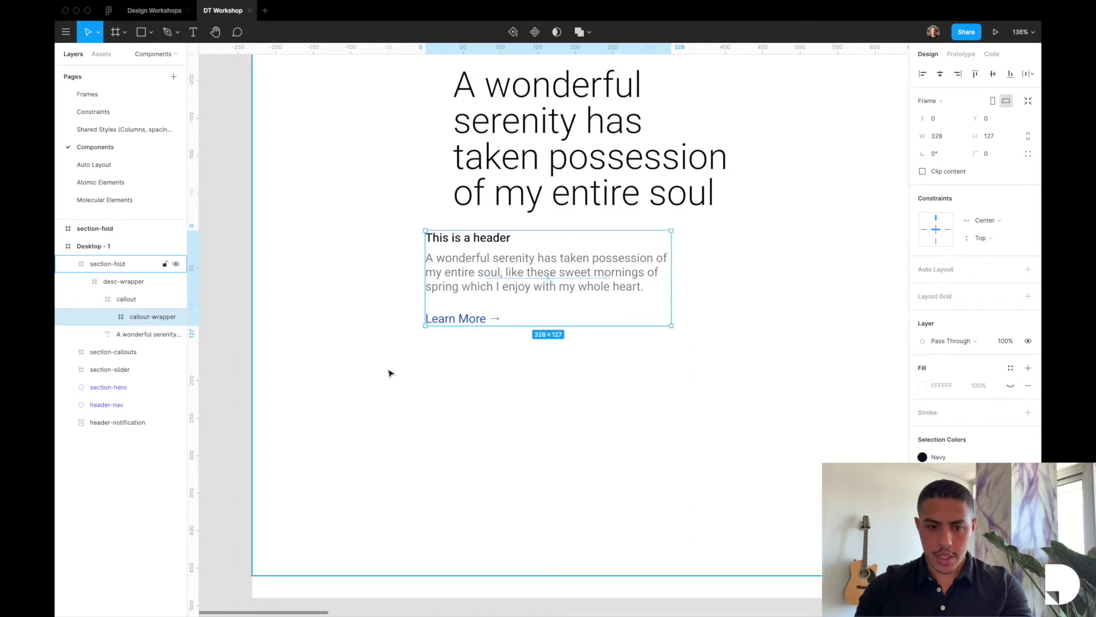
Show the layout grid and select both the header and paragraph text layers in callout-desc
left_click(108, 316)
left_click(120, 352)
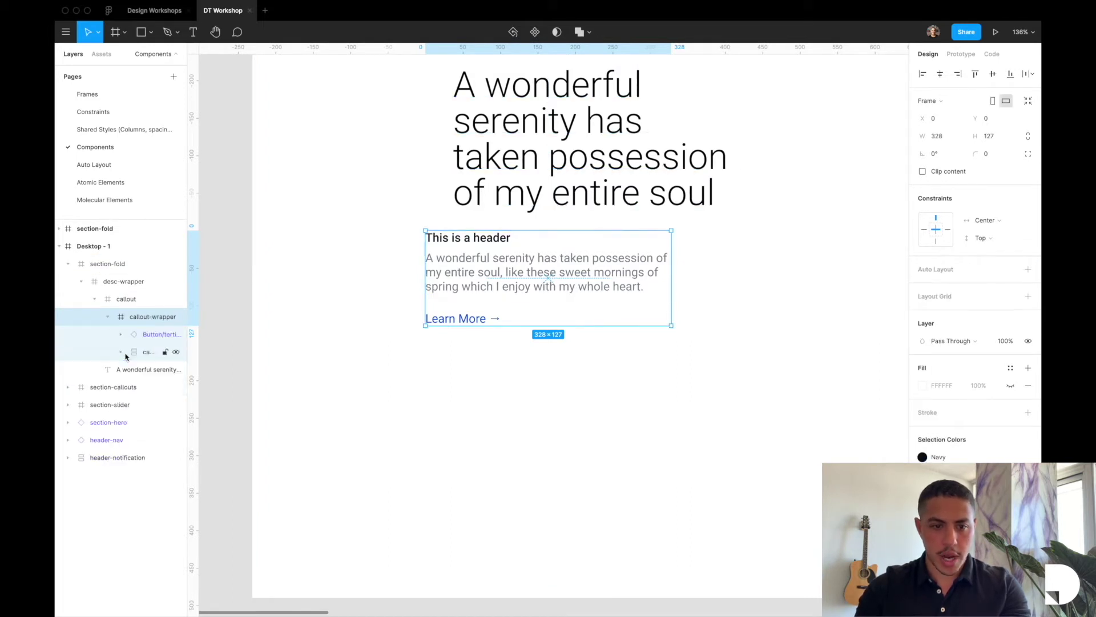
left_click(146, 351)
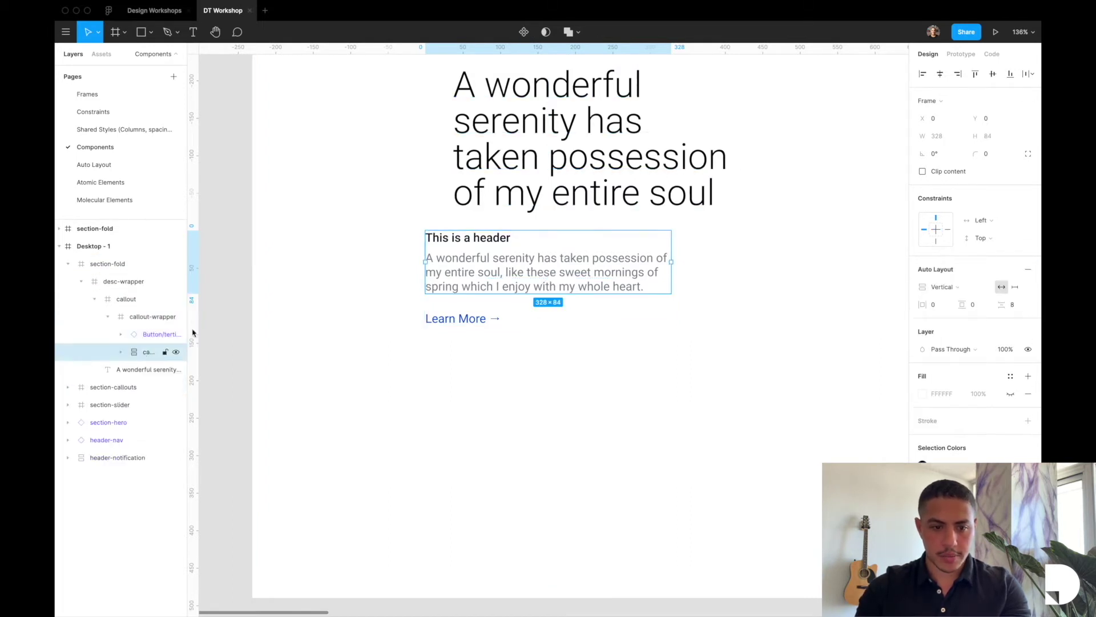
left_click(120, 352)
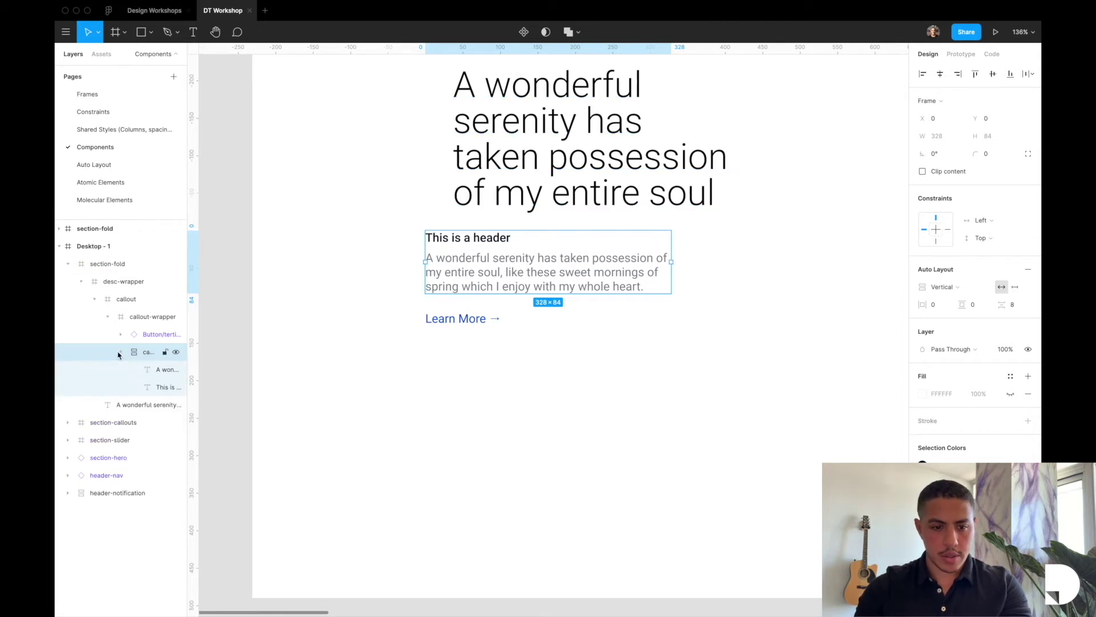
key("ctrl+g")
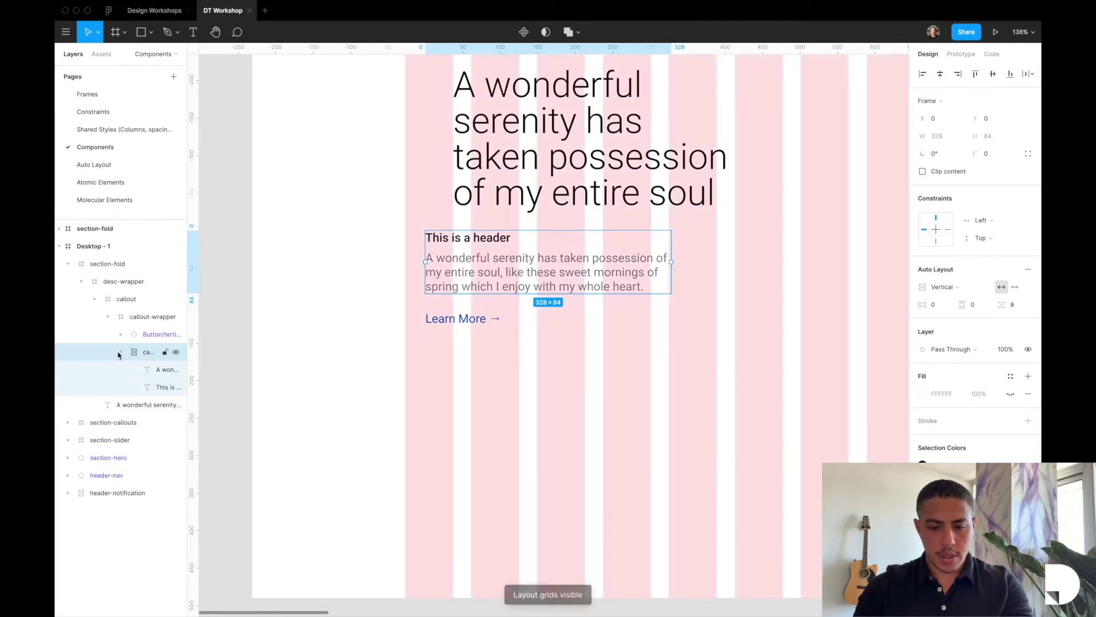
left_click(145, 388)
left_click(143, 370, "shift")
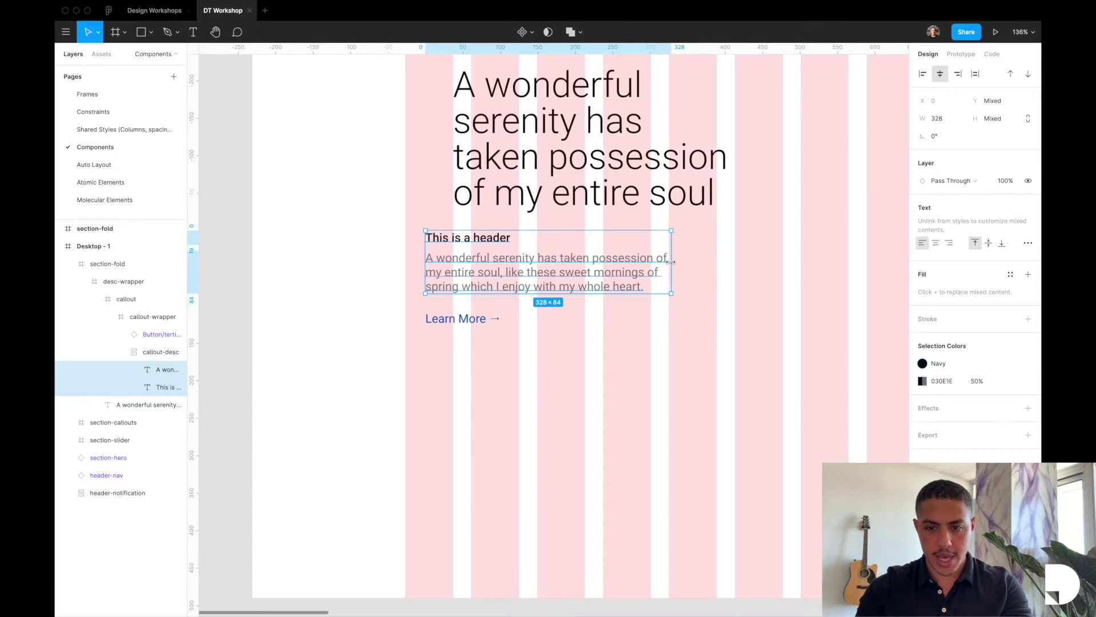
Trial-narrow the header and paragraph text, then remove auto layout from callout-desc
left_click_drag(671, 261, 586, 259)
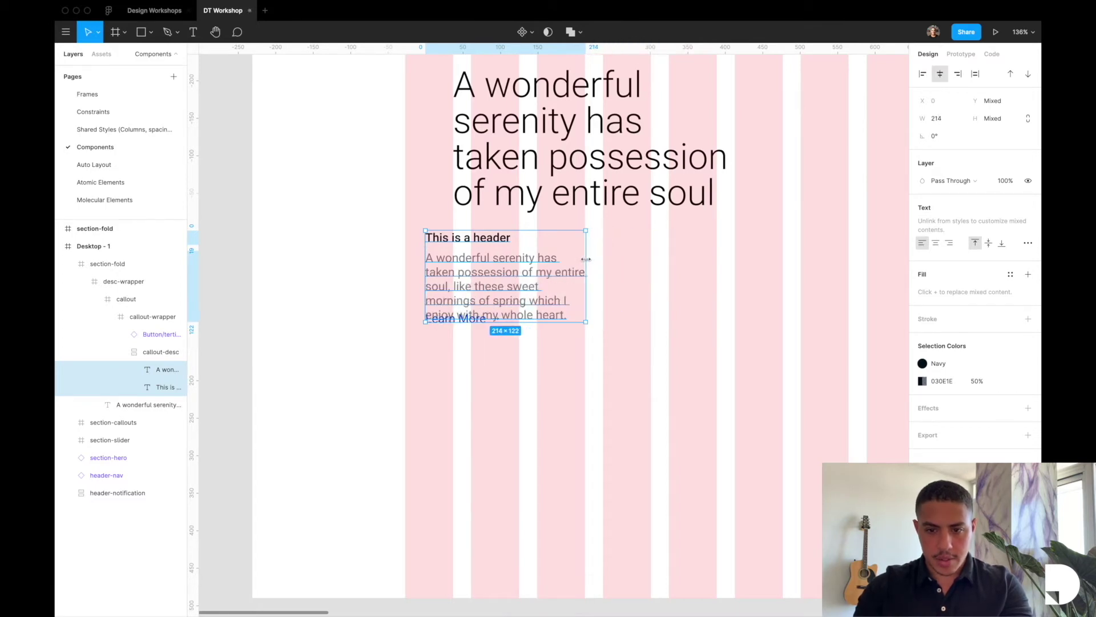
scroll(586, 259, "up", 10)
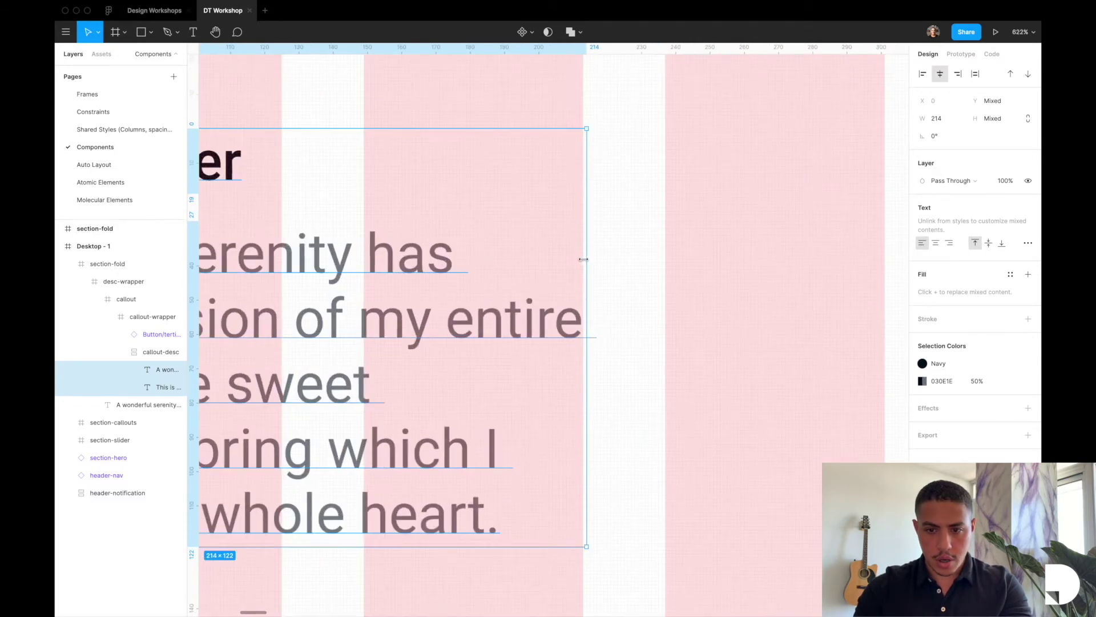
left_click_drag(583, 259, 580, 257)
scroll(580, 257, "down", 7)
left_click_drag(350, 274, 388, 278)
key("super+z")
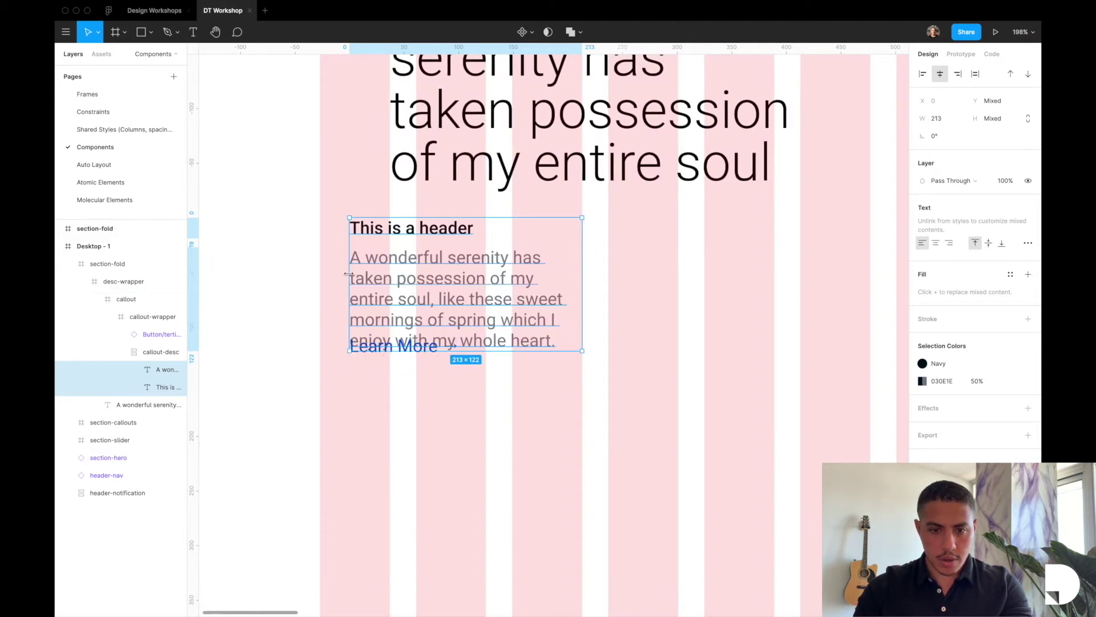
mouse_move(355, 276)
left_mouse_down()
mouse_move(374, 277)
mouse_move(354, 276)
left_mouse_up()
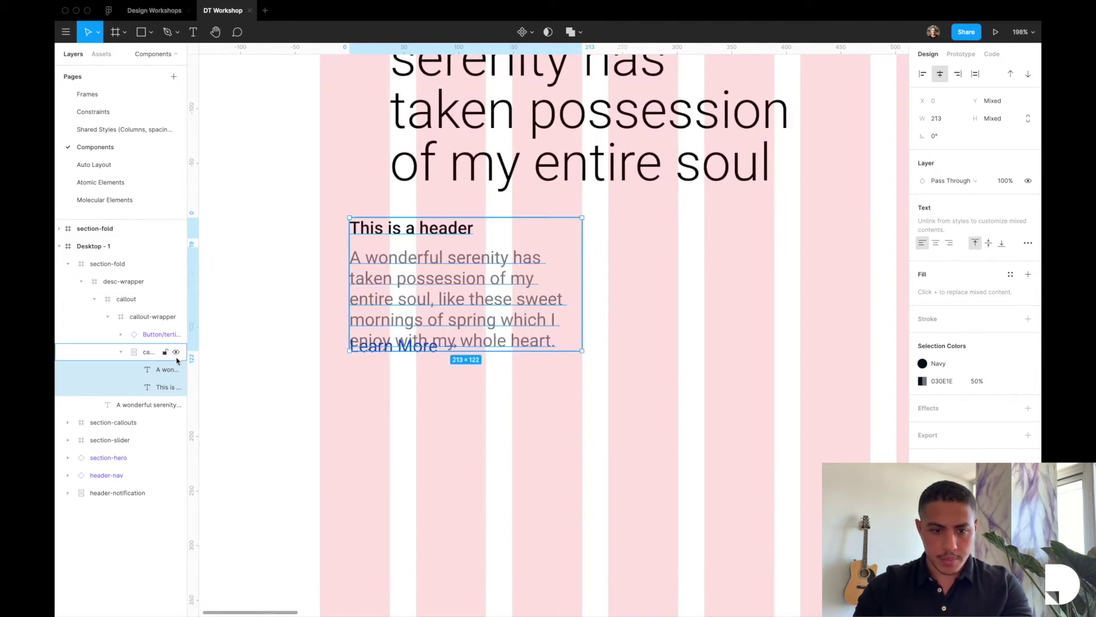
left_click(164, 352)
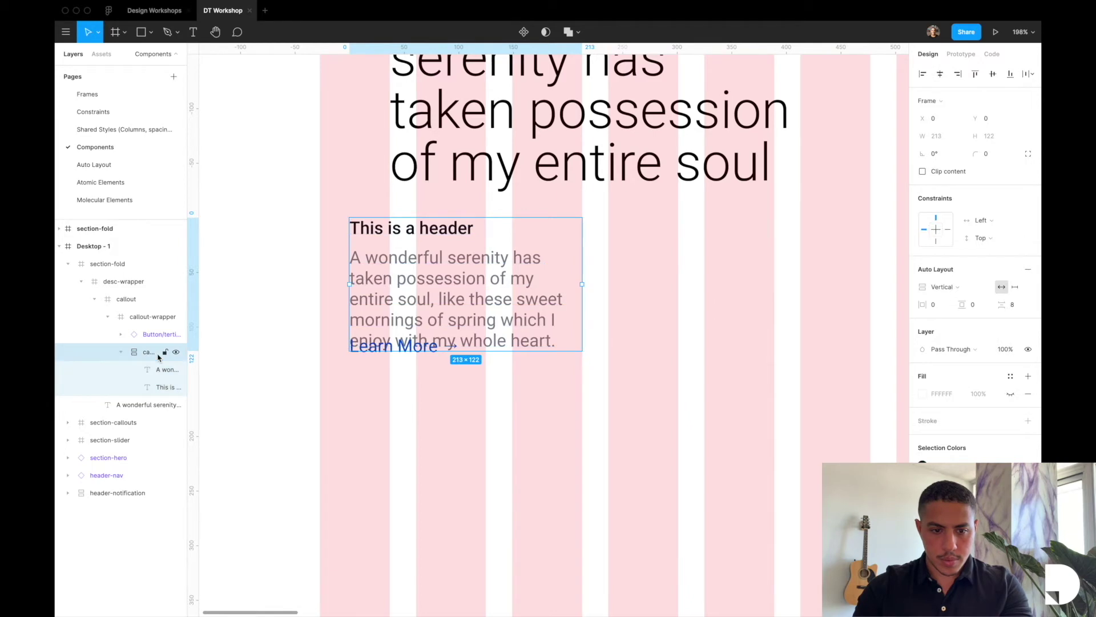
left_click(1028, 269)
Narrow the header and paragraph text layers together to 176 wide
left_click_drag(346, 275, 400, 275)
scroll(384, 275, "up", 2)
scroll(386, 276, "up", 5)
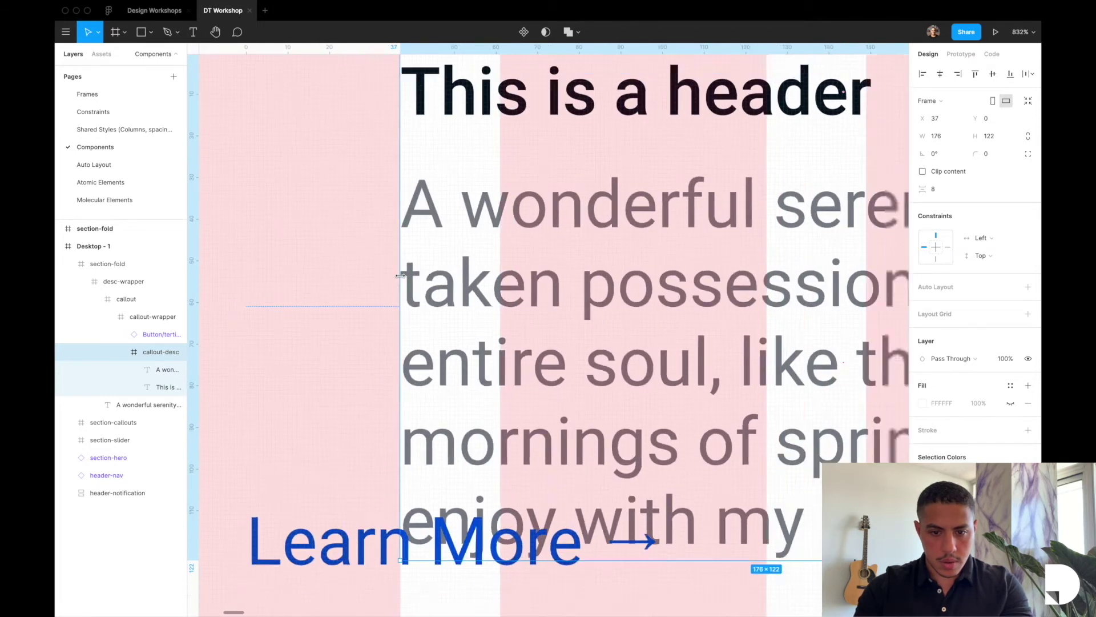
scroll(400, 276, "down", 5)
left_click(503, 299)
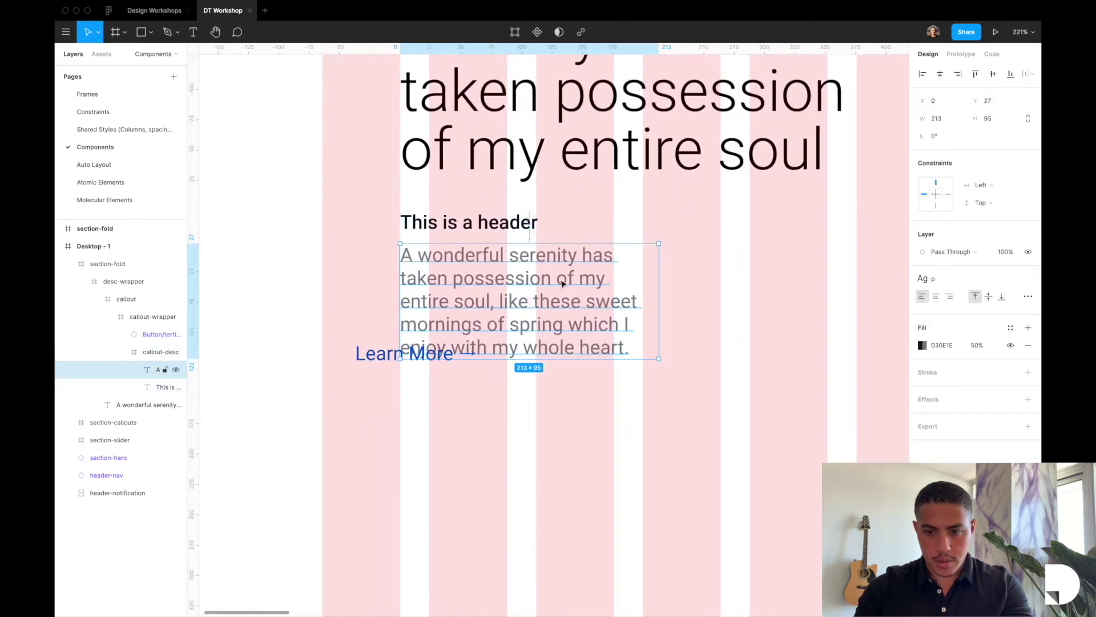
left_click(519, 229, "shift")
scroll(658, 262, "down", 3)
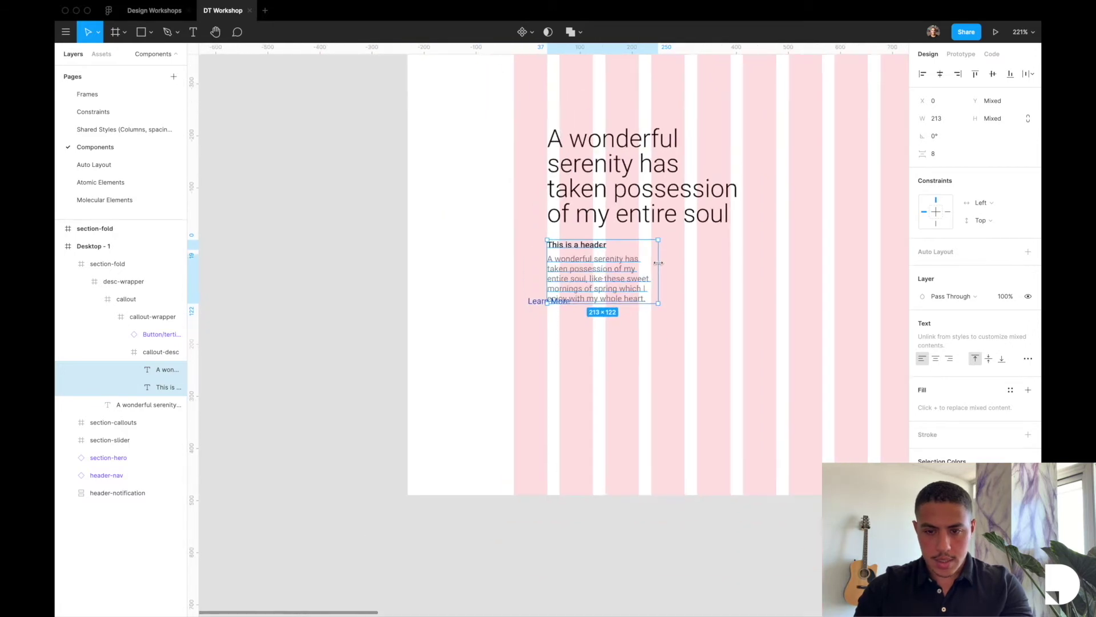
scroll(658, 262, "up", 3)
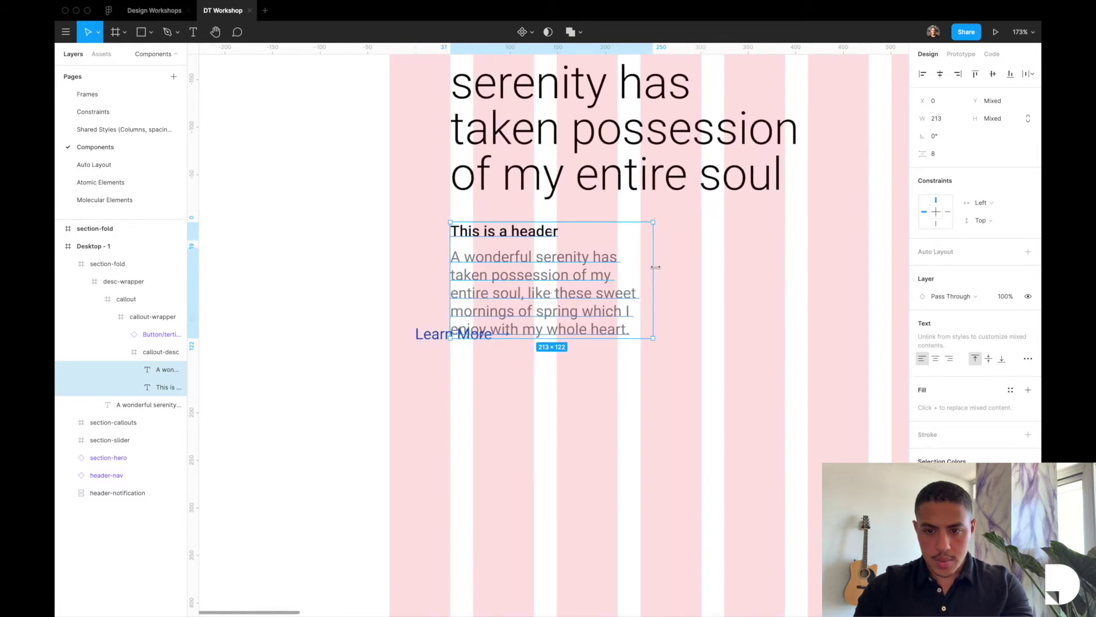
left_click_drag(653, 266, 619, 266)
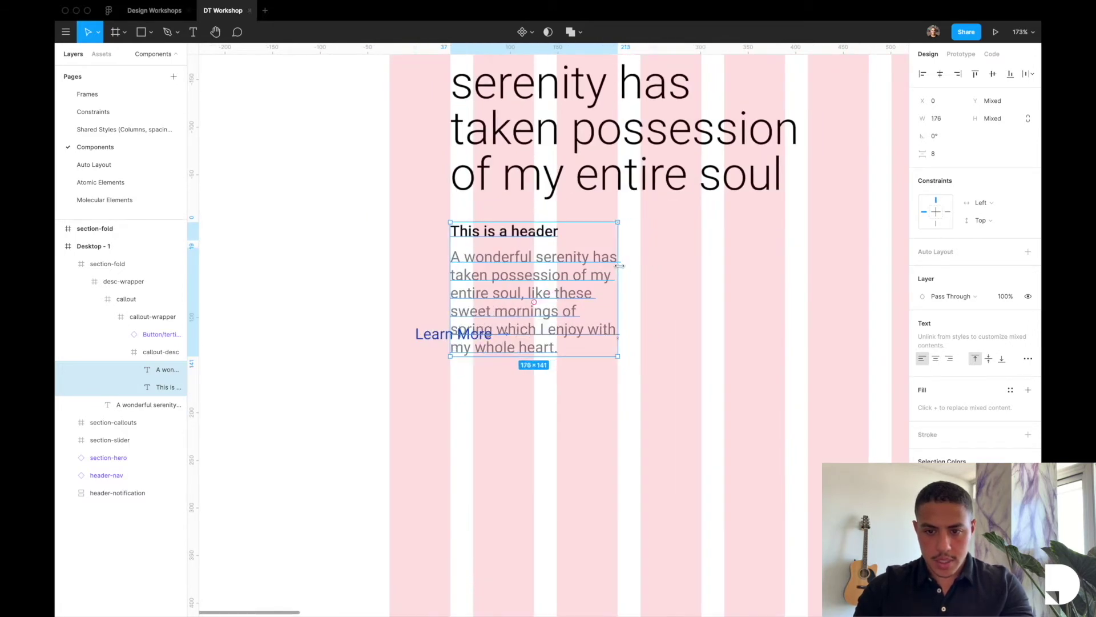
Extend callout-desc to 141 tall so it encloses the rewrapped paragraph
scroll(619, 266, "up", 1)
scroll(621, 268, "up", 5)
scroll(621, 268, "down", 3)
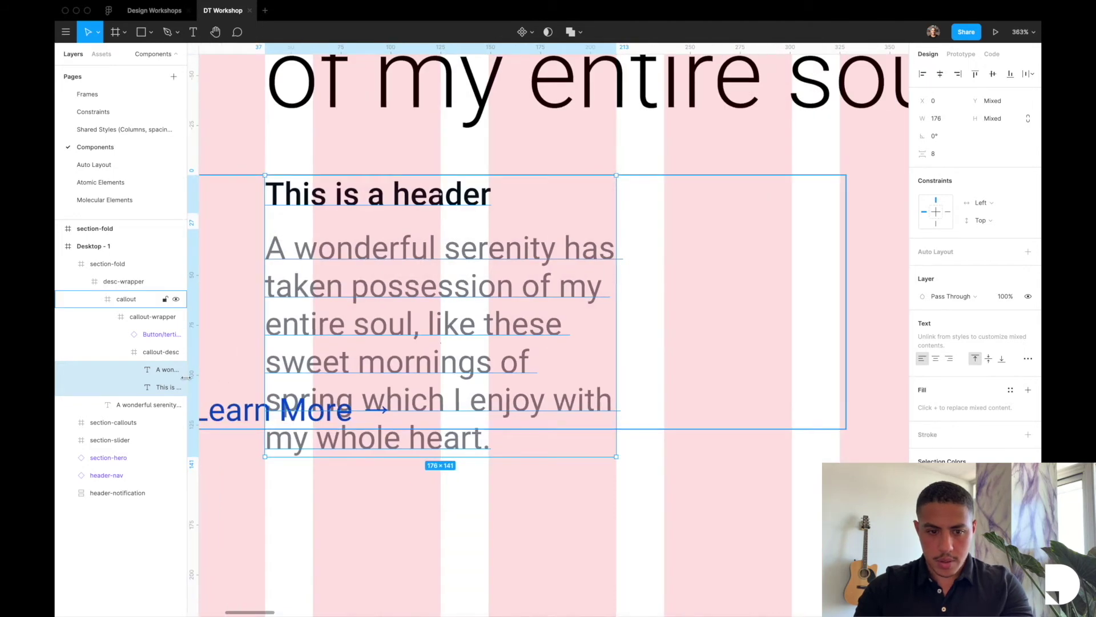
left_click(149, 353)
scroll(568, 287, "down", 4)
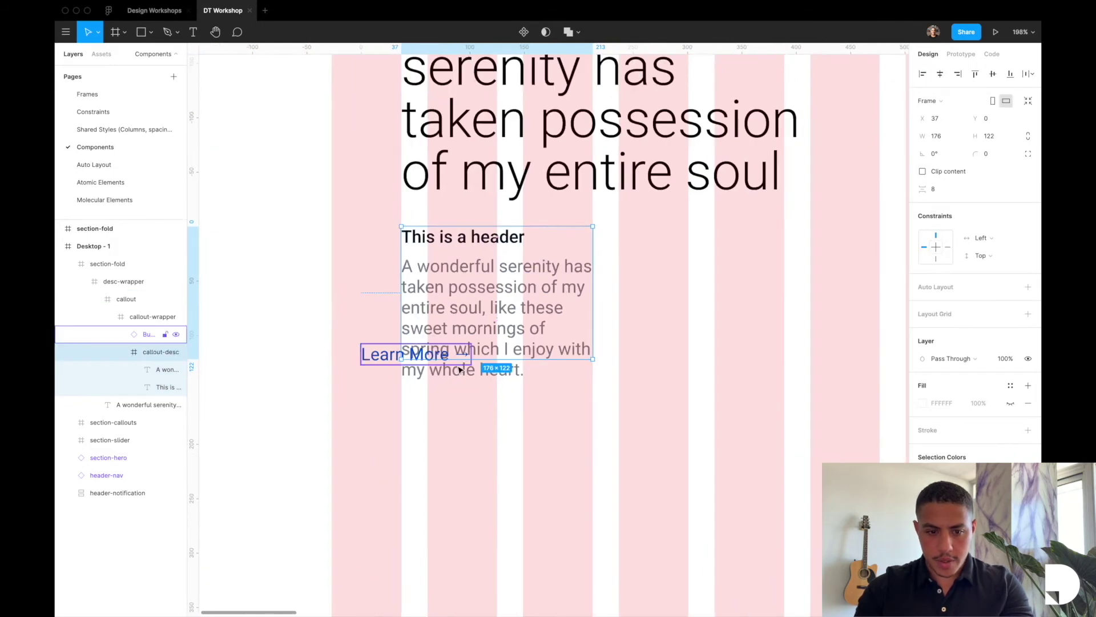
left_click_drag(505, 360, 505, 381)
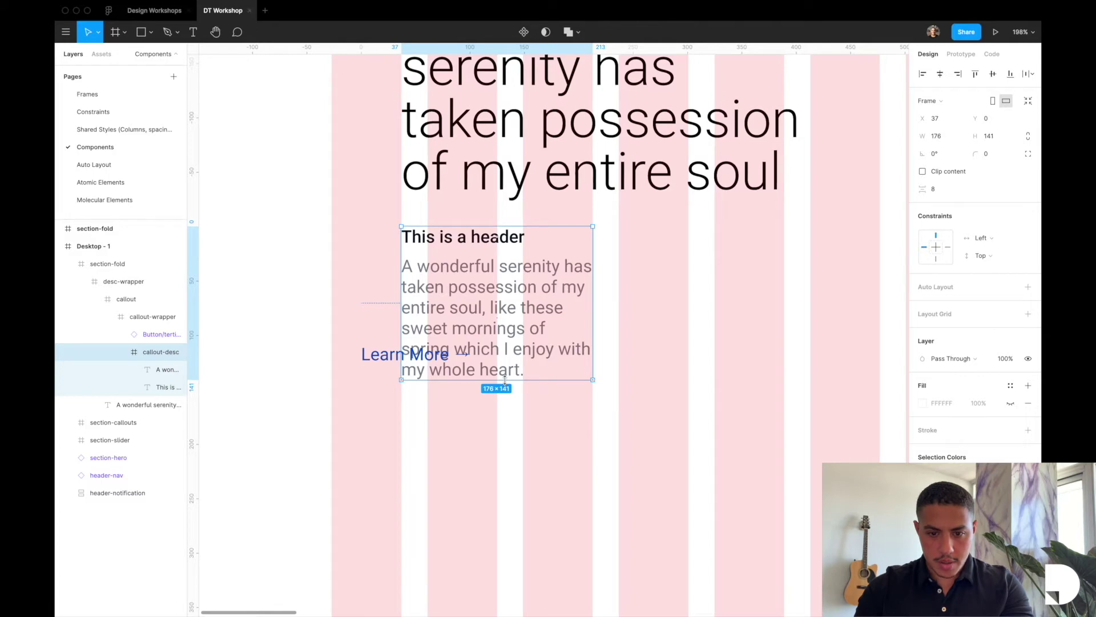
Move the Learn More button just below the paragraph, nudging it down slightly
left_click(374, 360)
left_click_drag(377, 358, 417, 402)
key("alt")
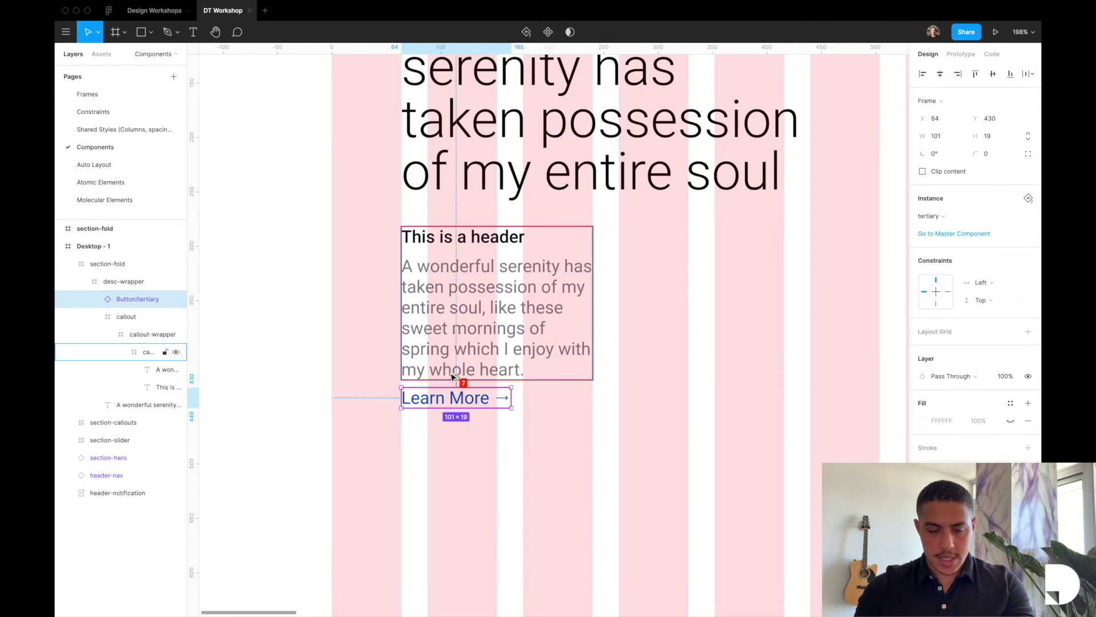
key("Down")
key("Down")
key("Down")
key("Down")
key("Down")
key("Down")
key("Down")
key("Down")
key("Down")
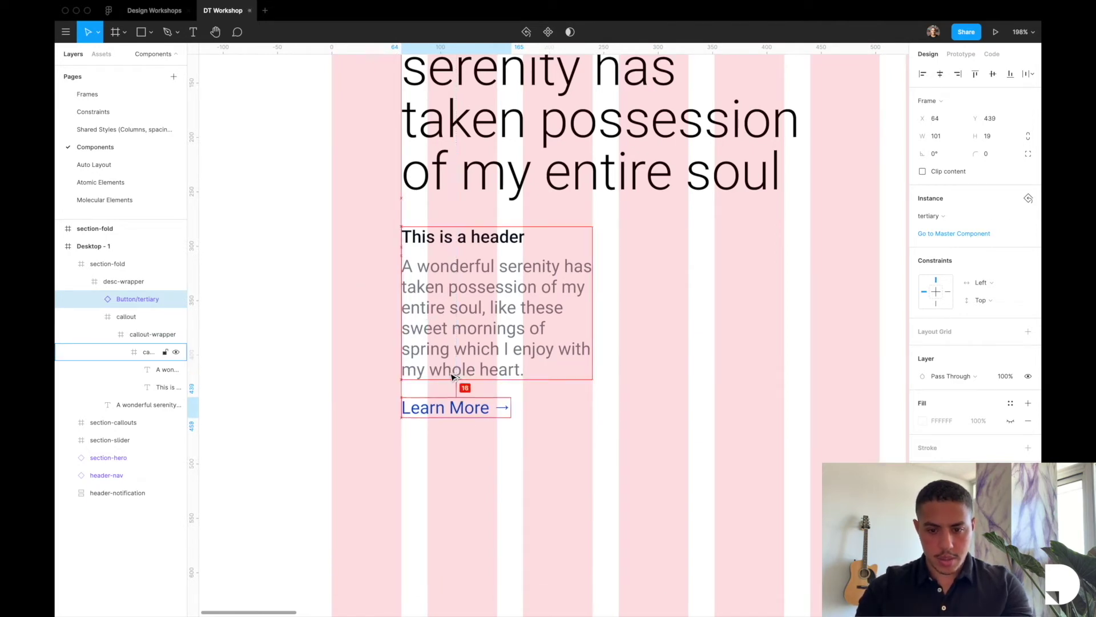
Move the Learn More button layer into callout-wrapper
left_click(149, 355)
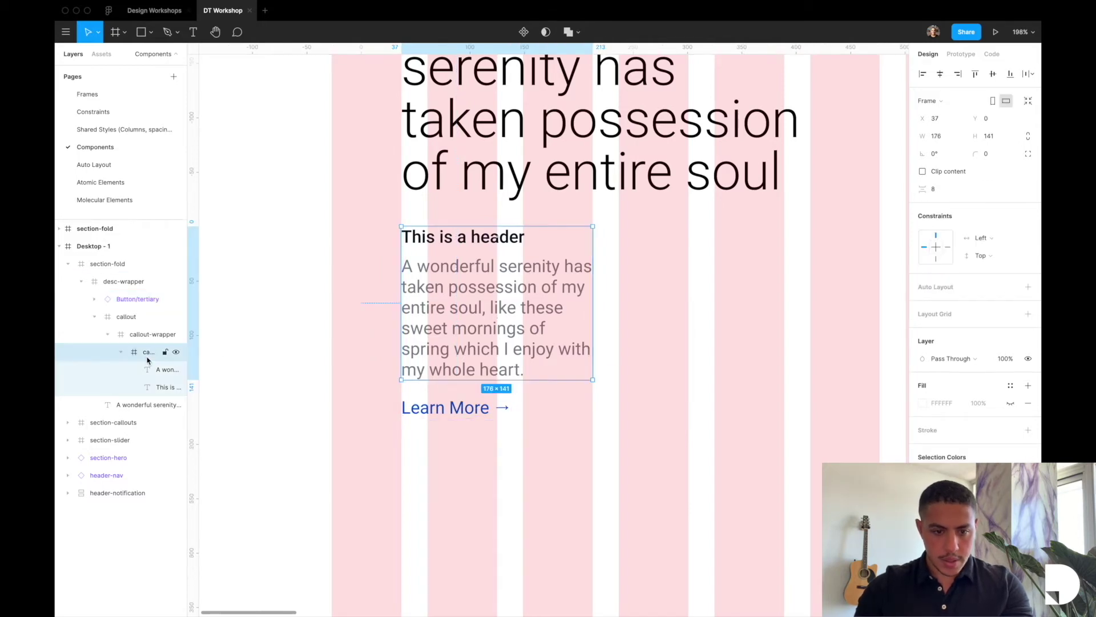
left_click(122, 354)
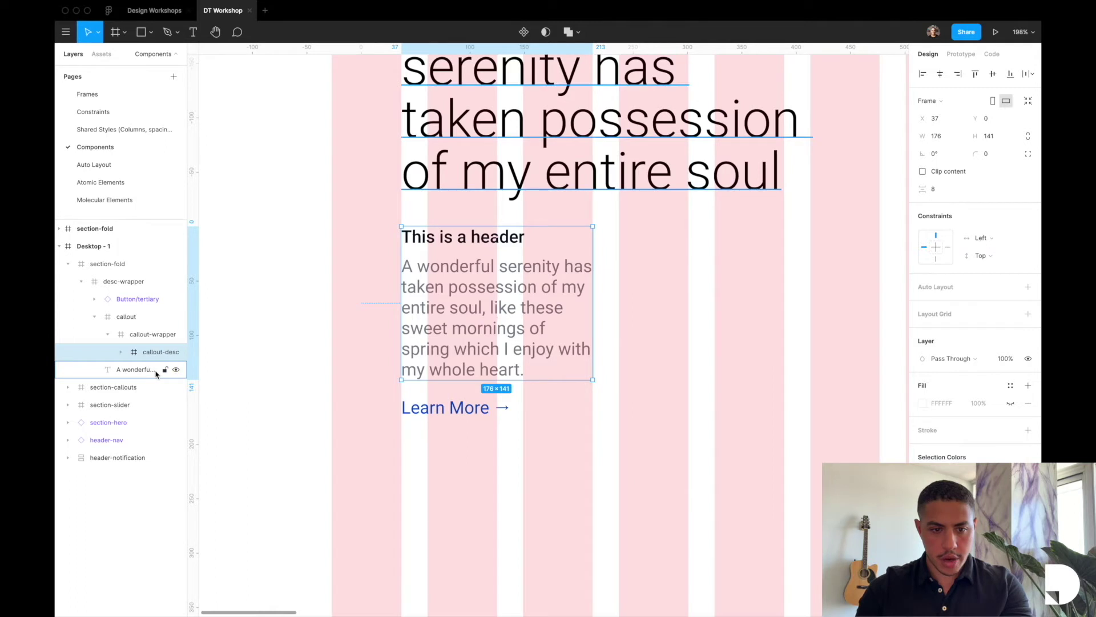
left_click(122, 299)
left_click_drag(121, 299, 147, 358)
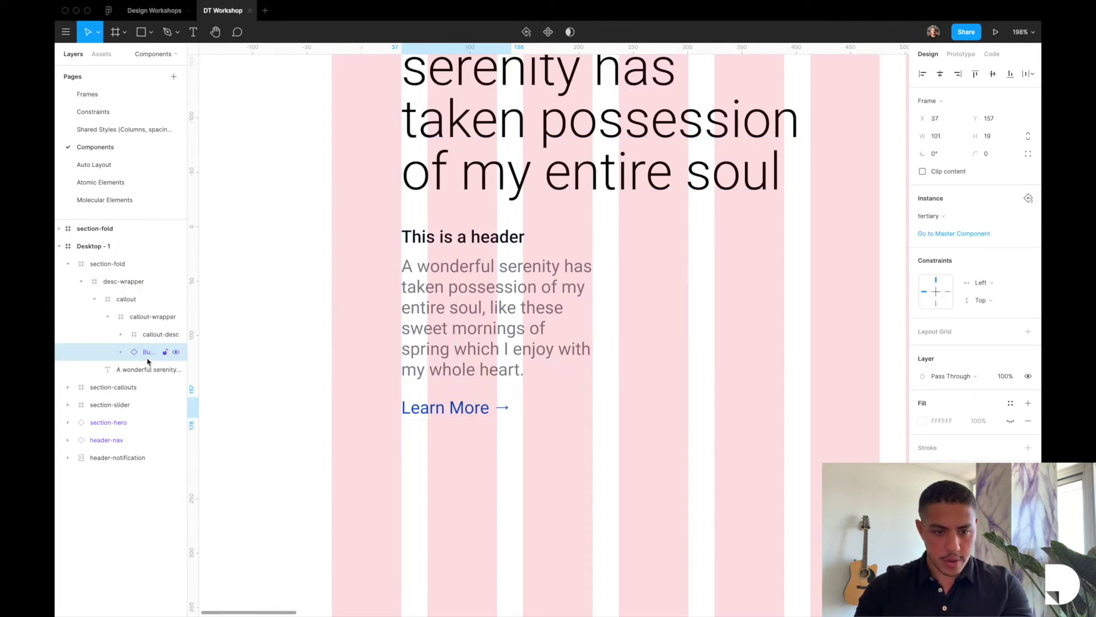
Move callout-wrapper out of callout and delete the redundant callout frame
left_click(151, 318)
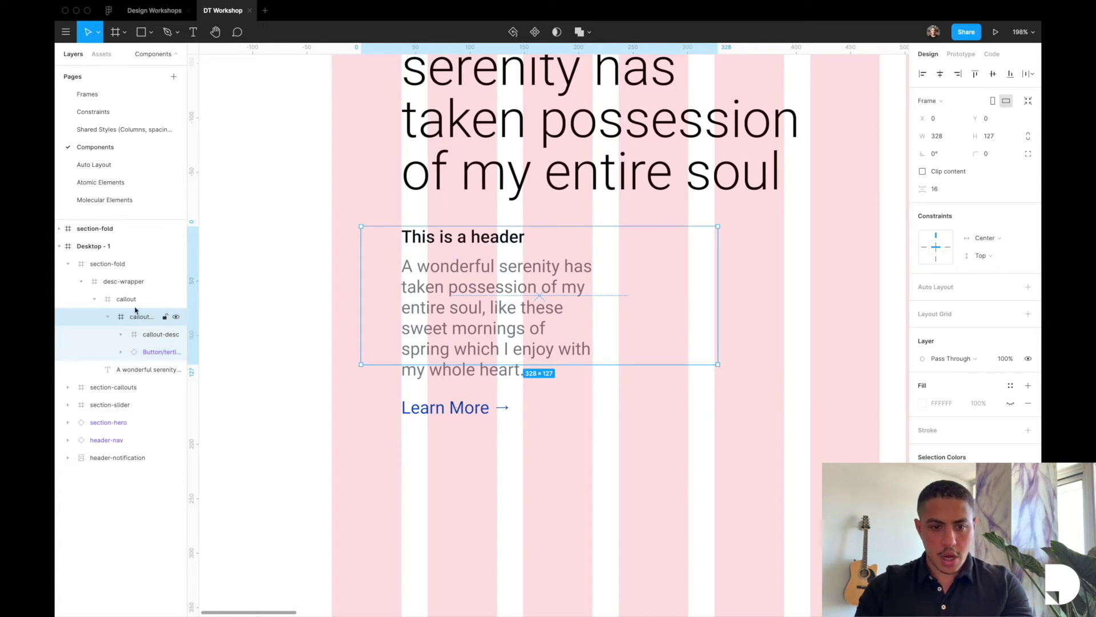
left_click_drag(131, 317, 120, 295)
left_click(127, 351)
key("Delete")
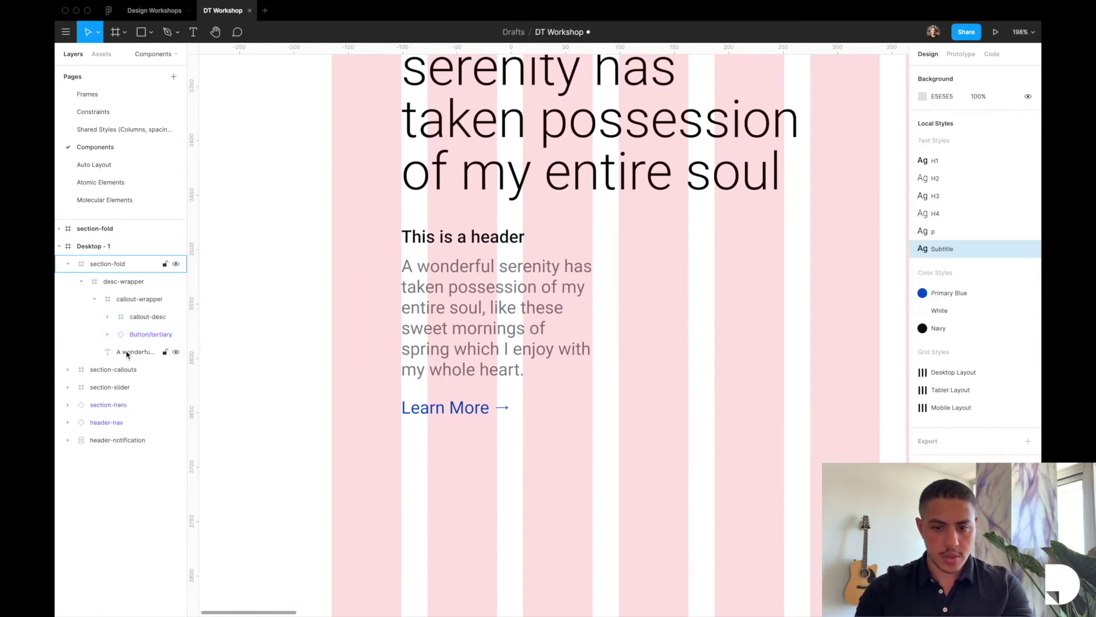
Reorder the Learn More button to sit under callout-desc in Layers
left_click(137, 317)
left_click(149, 335)
left_click_drag(149, 341, 140, 318)
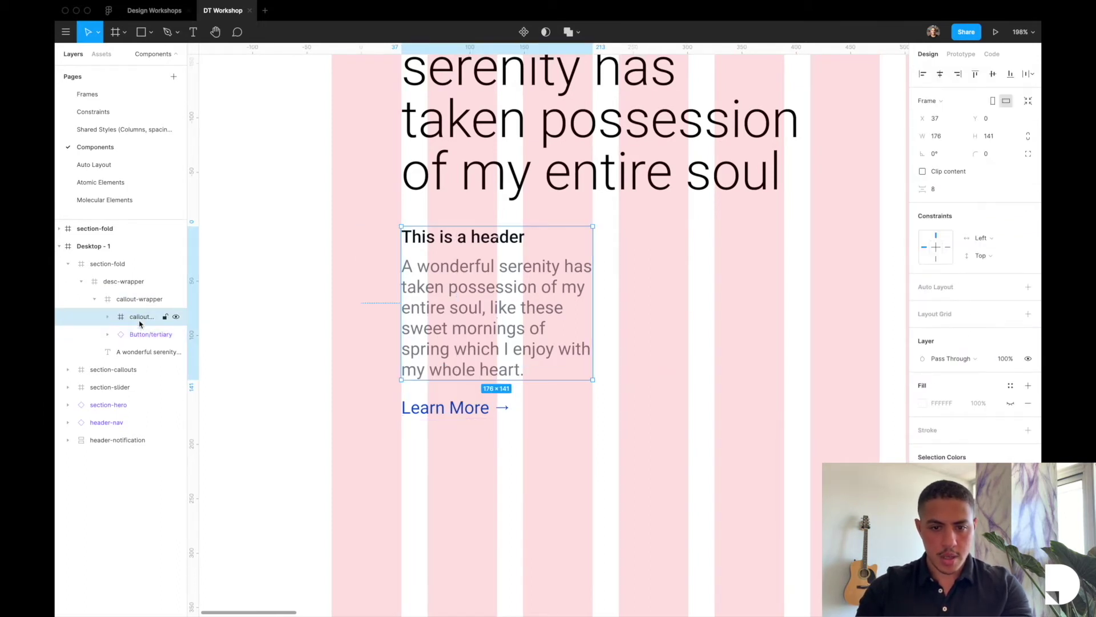
Give callout-desc and callout-wrapper auto layout, fitting the wrapper around text and Learn More
left_click(1028, 287)
left_click(383, 347)
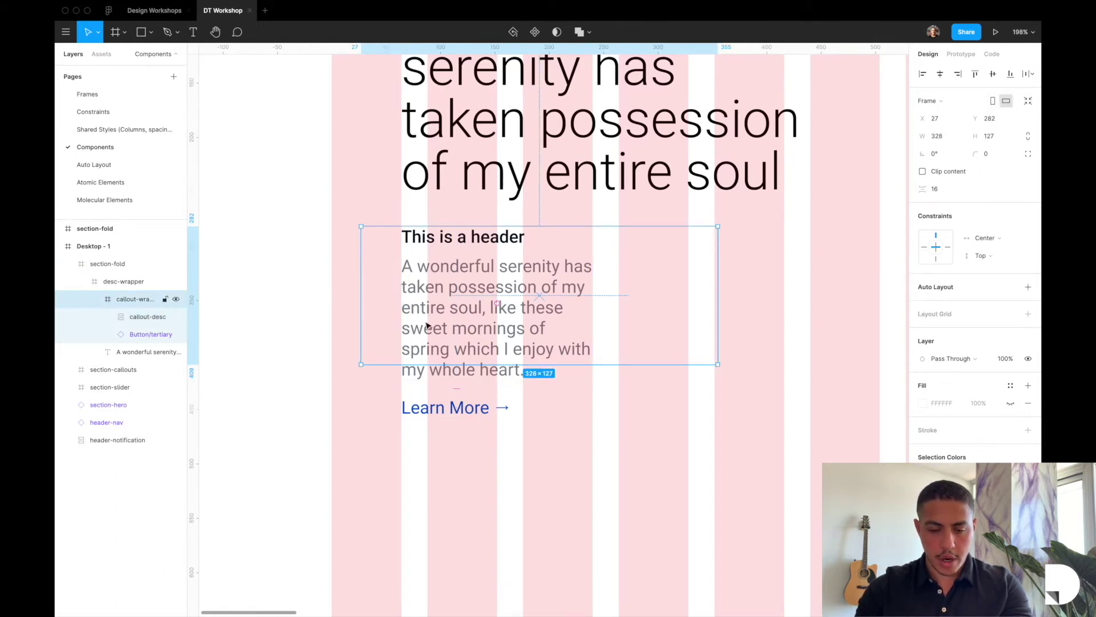
left_click_drag(362, 278, 399, 283)
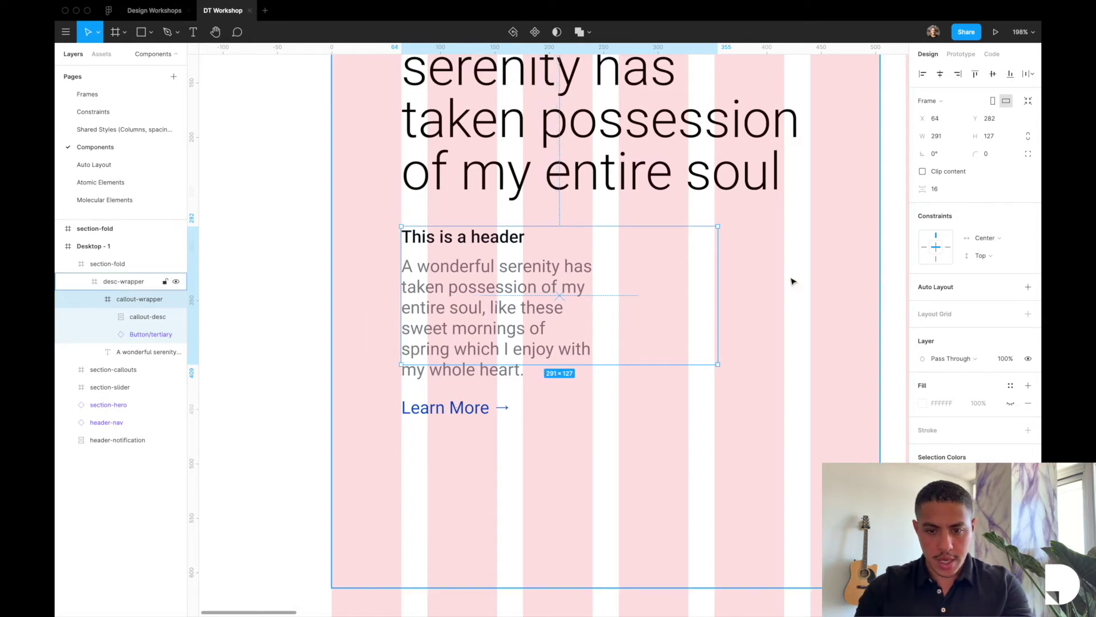
left_click_drag(716, 271, 594, 268)
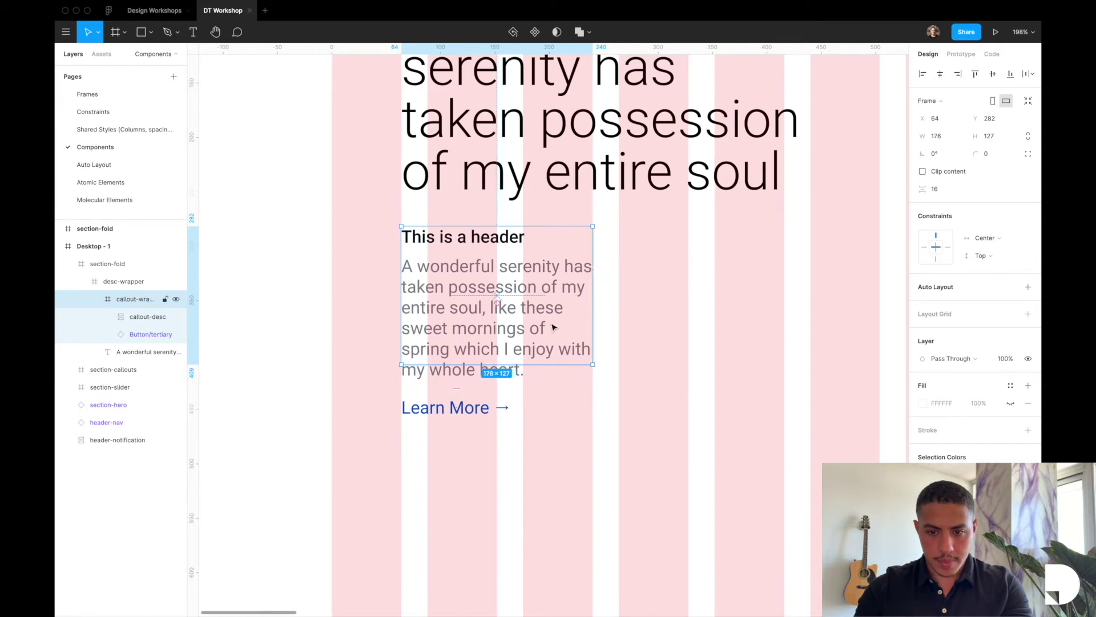
left_click_drag(531, 364, 527, 418)
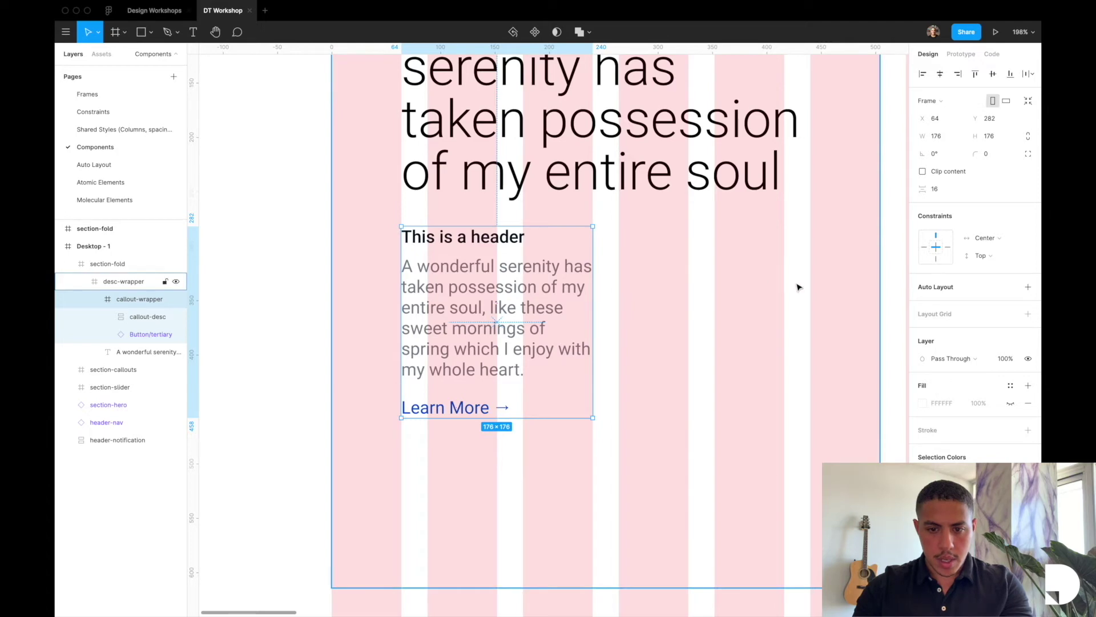
left_click(1028, 286)
Test the auto layout by adding and removing line breaks in the paragraph and header
left_click(509, 346)
key("Return")
left_click(535, 366)
key("Return")
key("Return")
key("Return")
key("BackSpace")
key("BackSpace")
key("BackSpace")
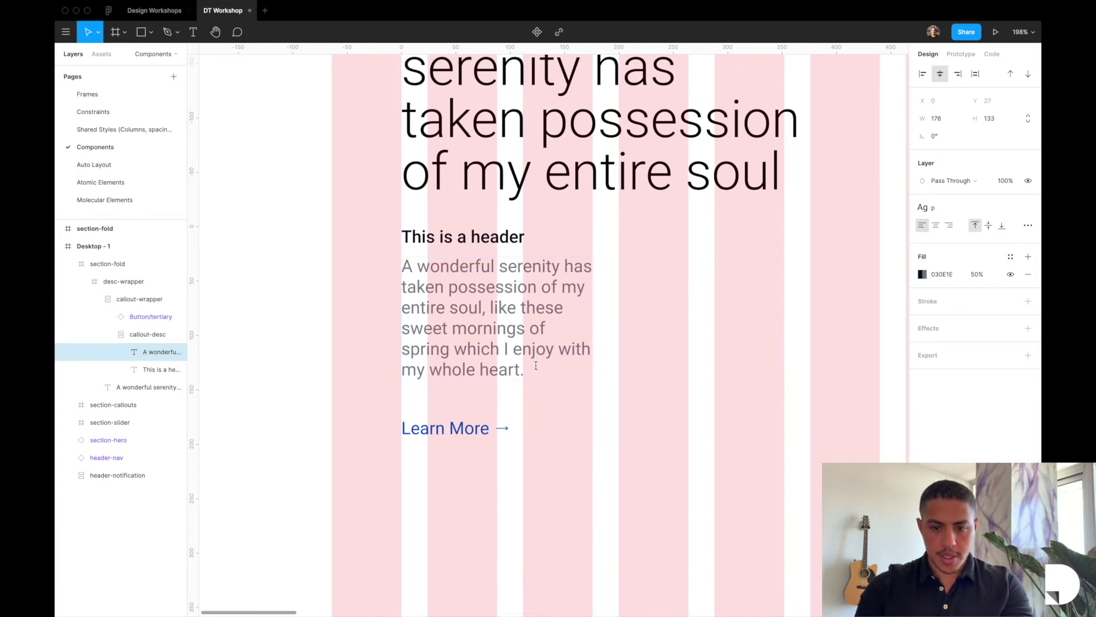
left_click(463, 231)
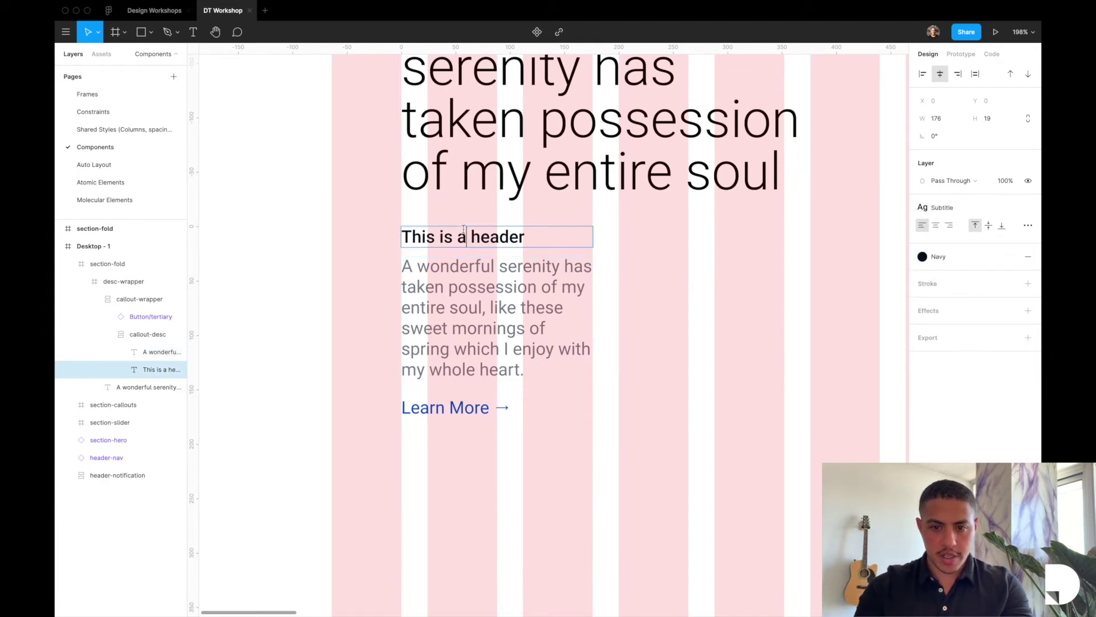
left_click(520, 236)
key("Return")
key("Return")
key("BackSpace")
key("BackSpace")
key("Escape")
Rename the callout-wrapper frame to Callout/sm
left_click(451, 407)
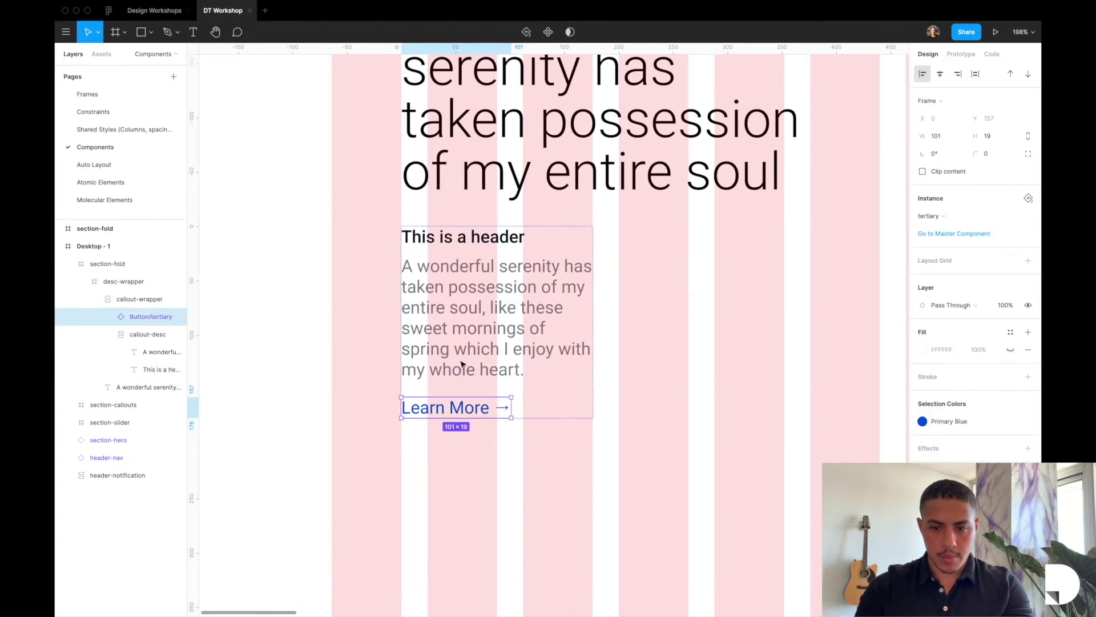
left_click(107, 334)
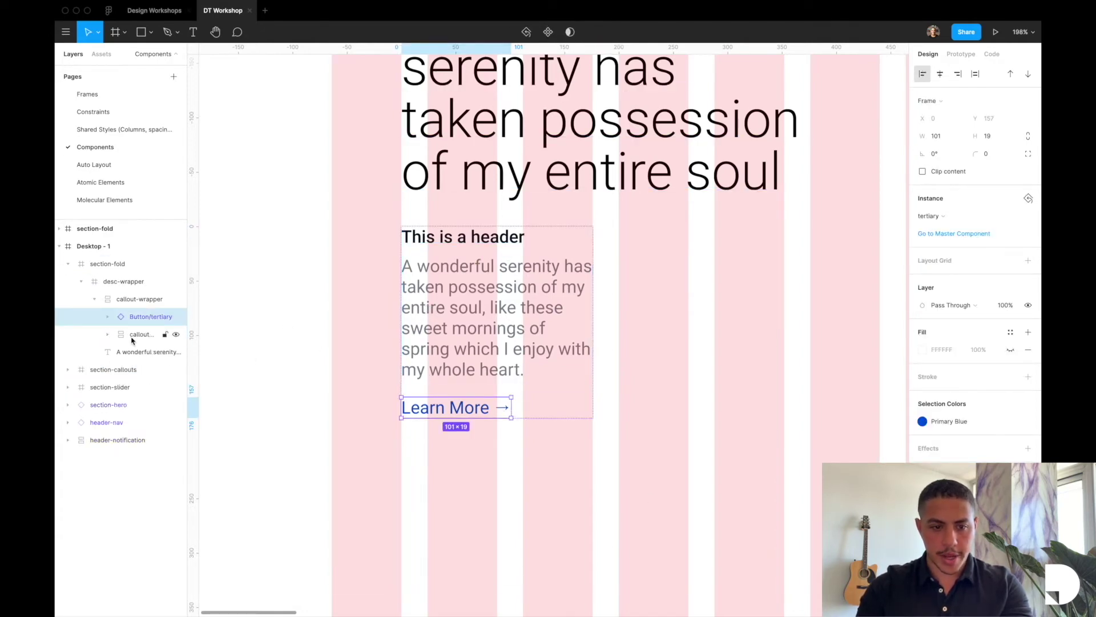
left_click(132, 336)
left_click(146, 299)
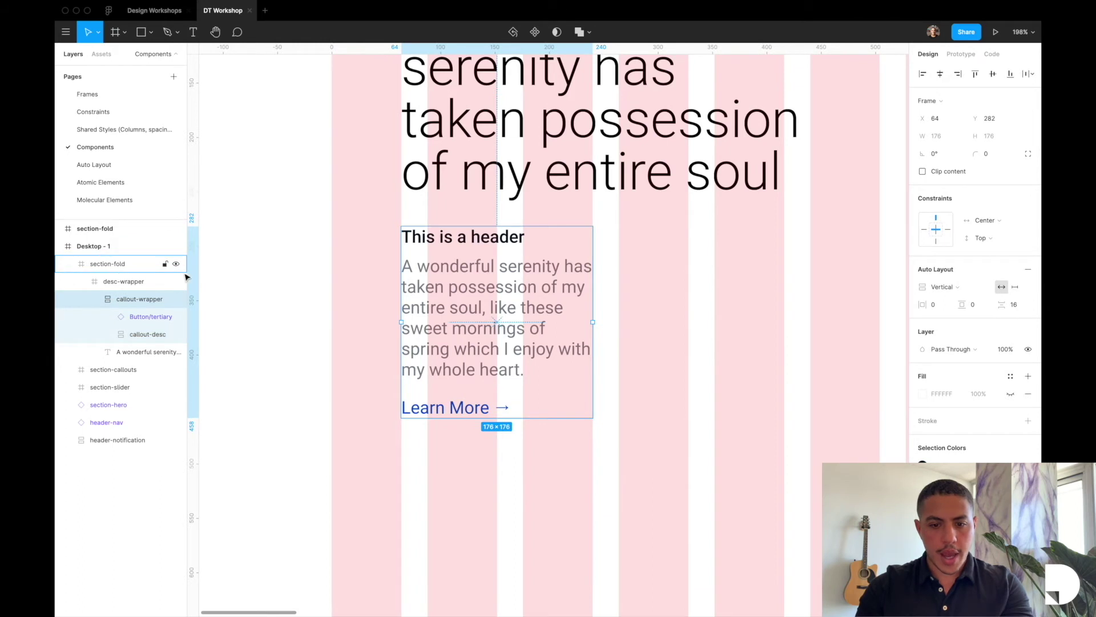
double_click(136, 300)
type("c")
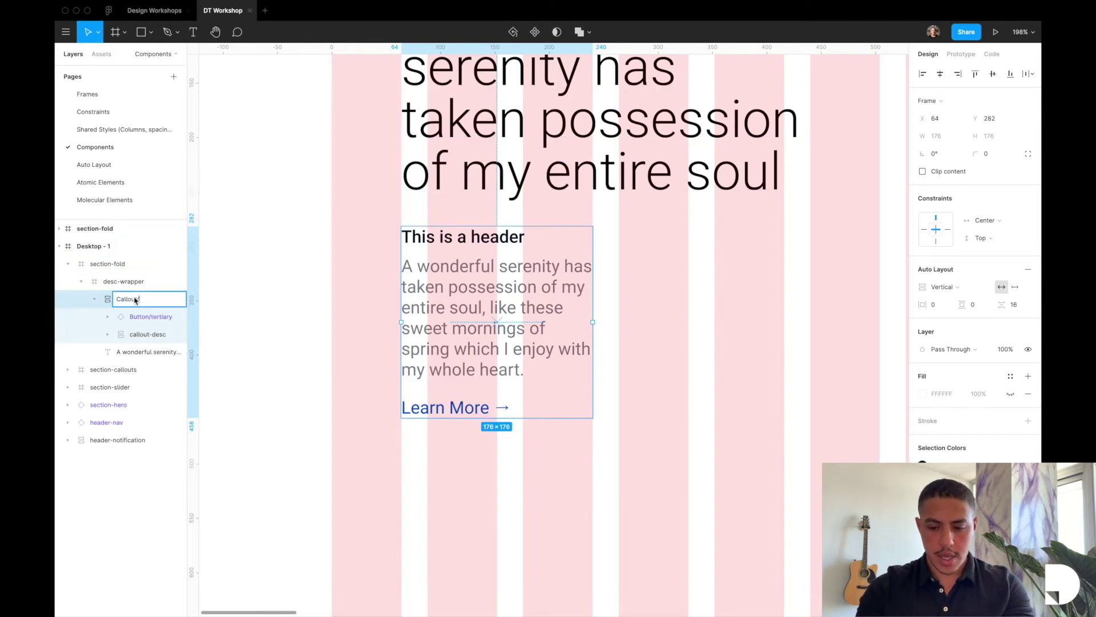
type("allout/sm")
key("Return")
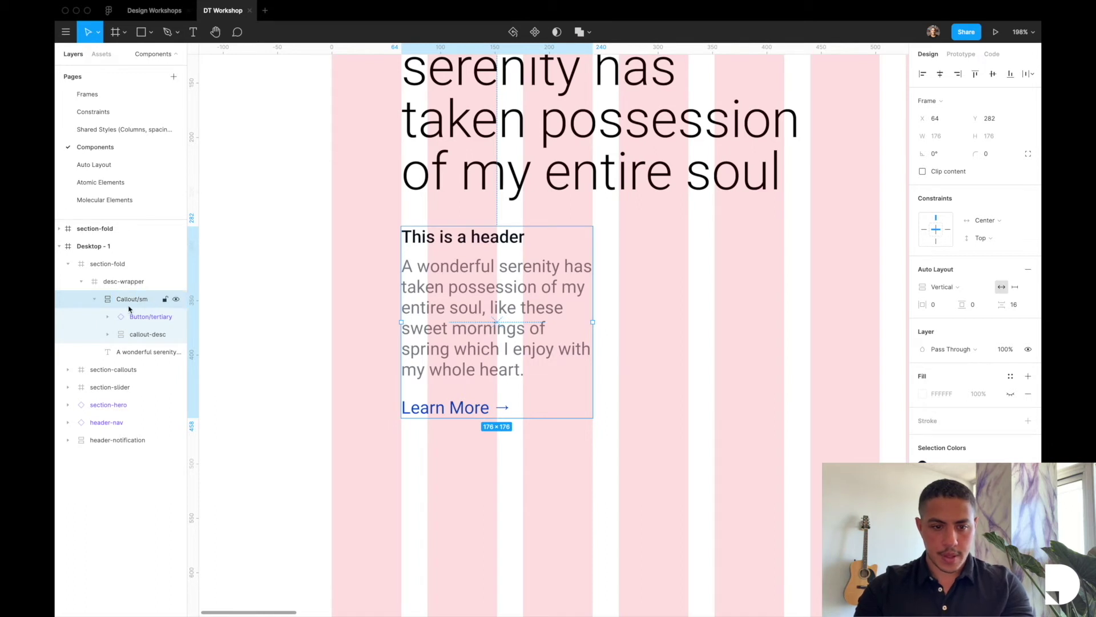
left_click(95, 300)
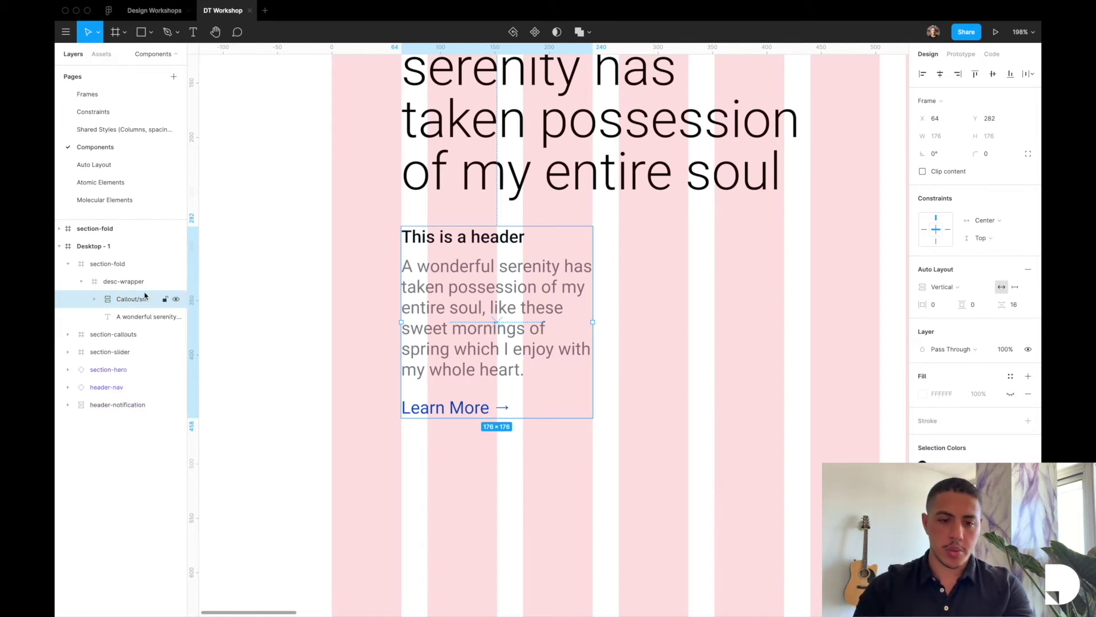
Paste Callout/sm on Molecular Elements, aligned with the existing callout's top edge
left_click(96, 200)
scroll(491, 342, "down", 5)
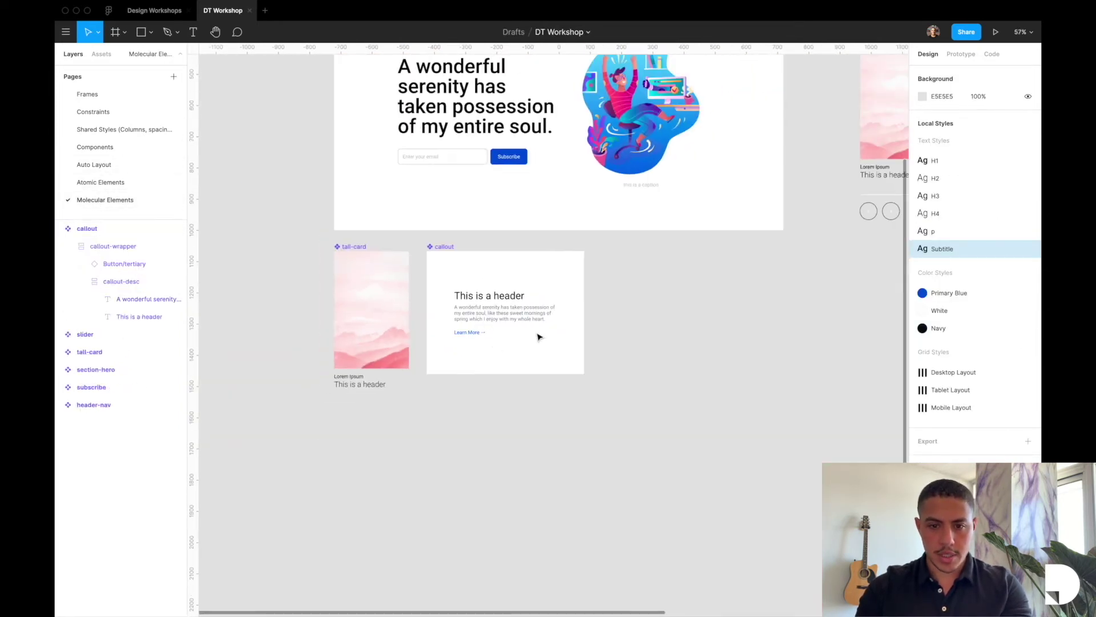
scroll(612, 311, "up", 4)
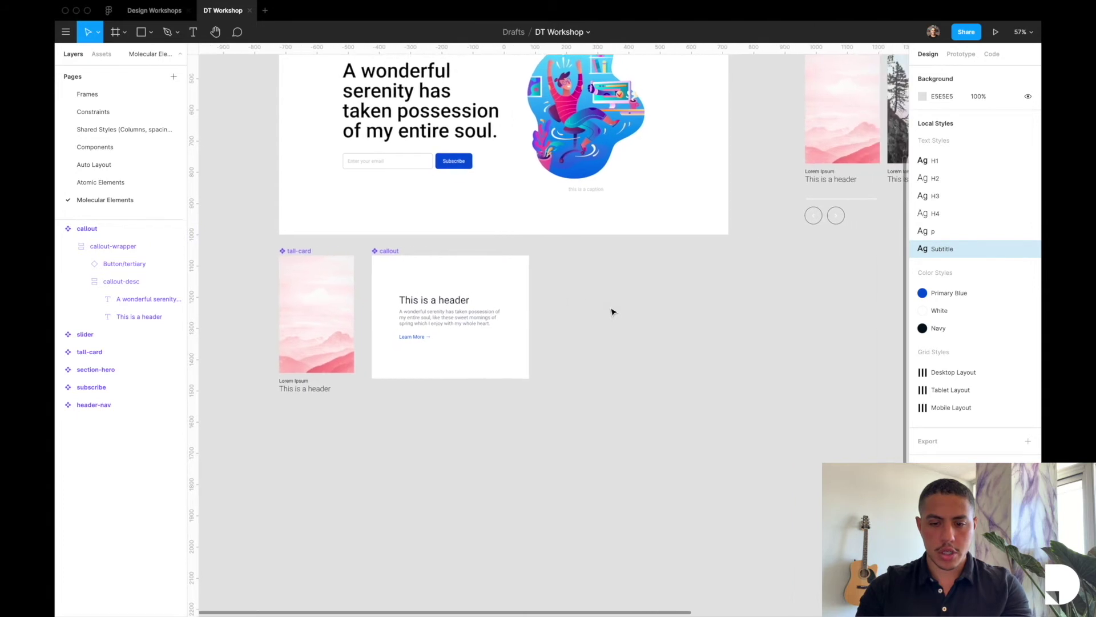
key("super+v")
left_click_drag(538, 323, 536, 261)
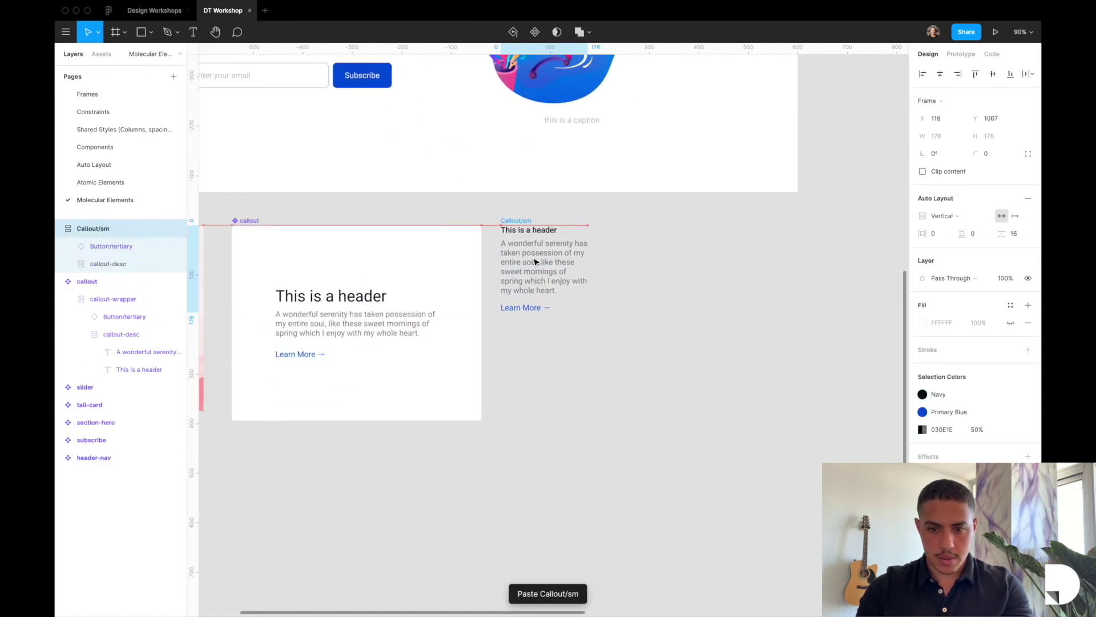
Rename the existing callout component to Callout/lg
left_click(293, 260)
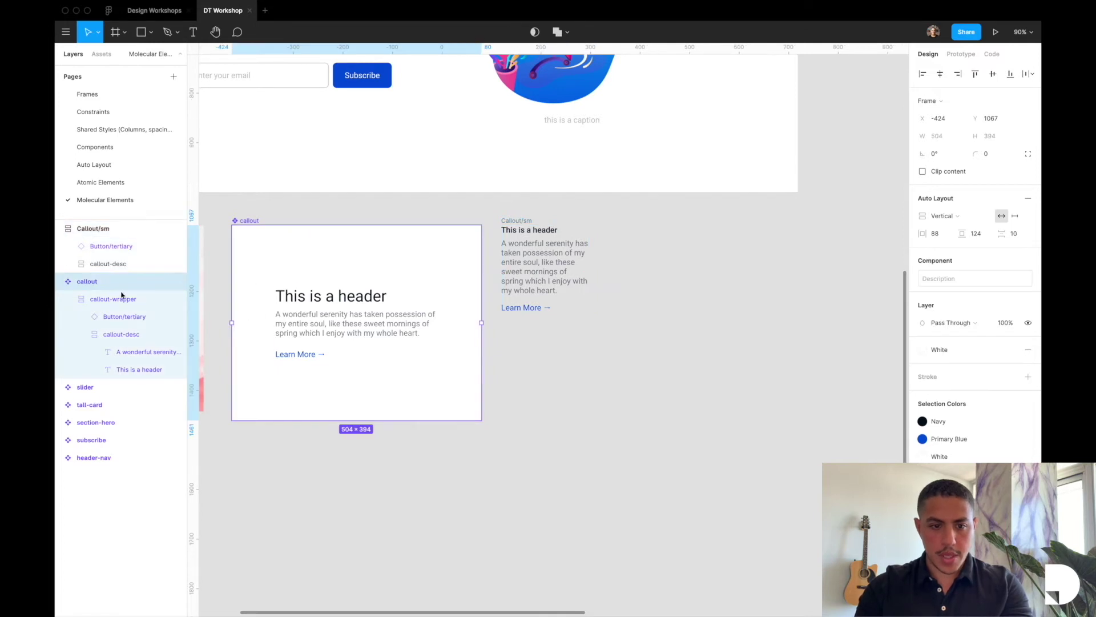
double_click(98, 286)
type("C")
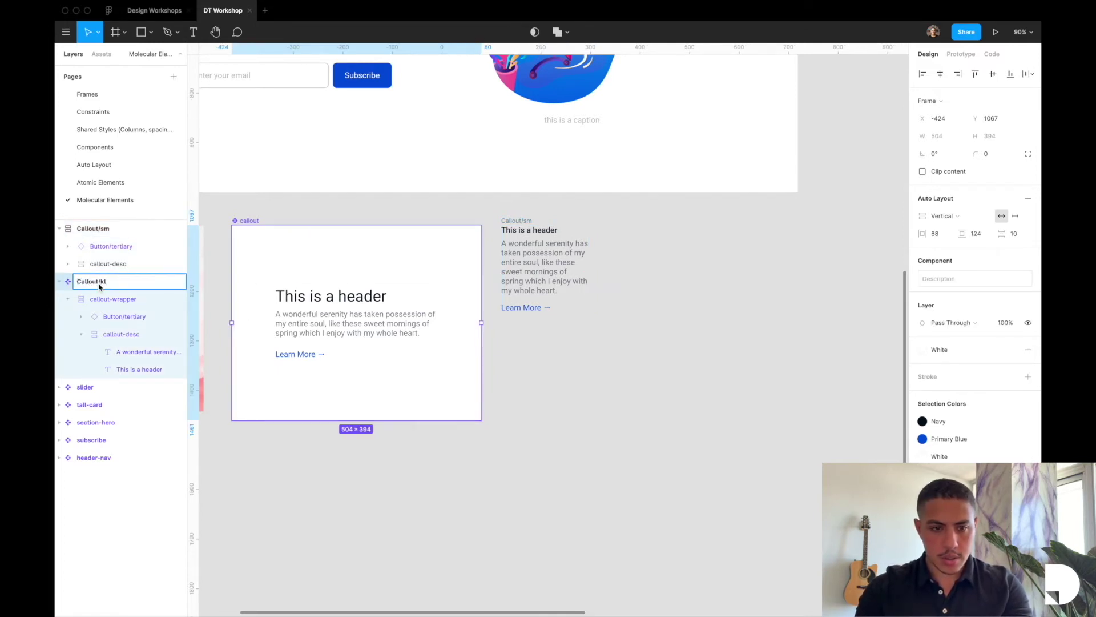
key("Return")
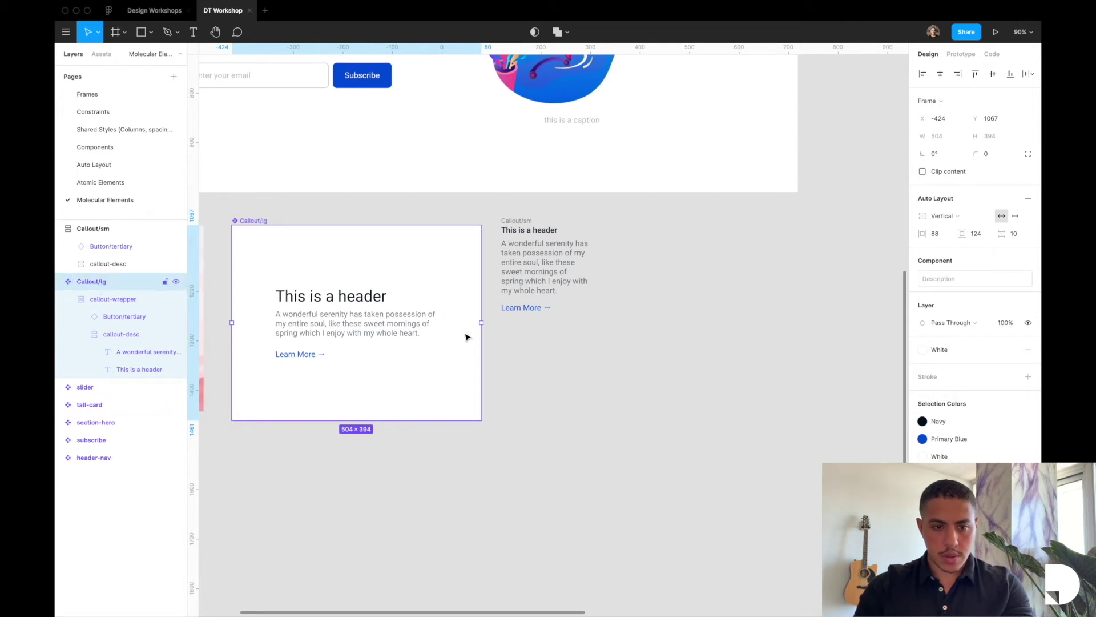
Make Callout/sm a component and confirm it in the local Callout assets group
left_click(514, 238)
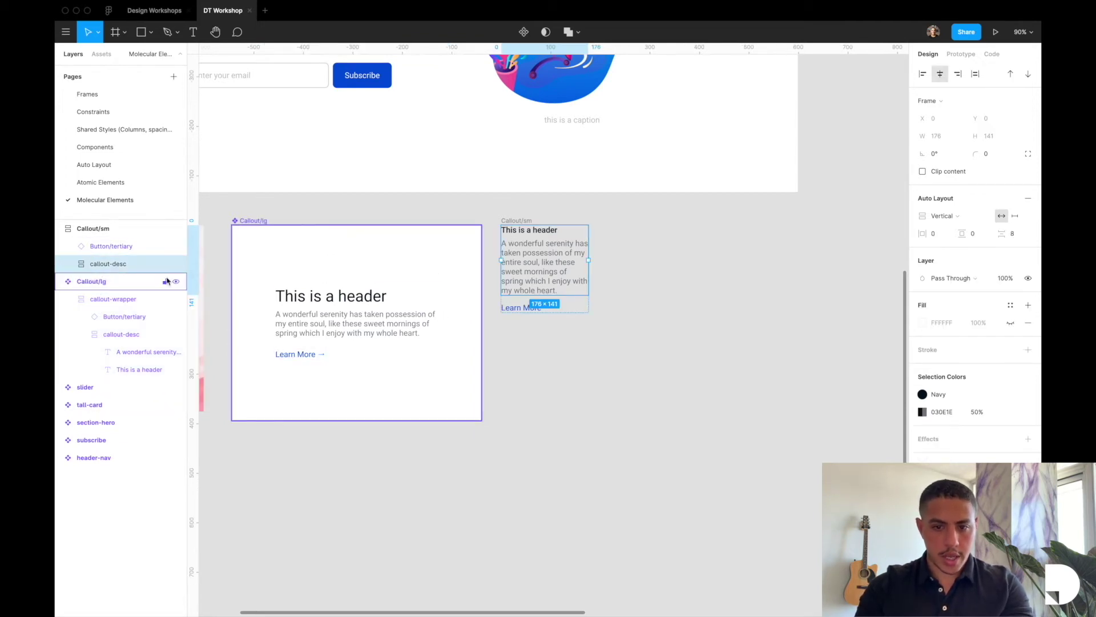
left_click(534, 31)
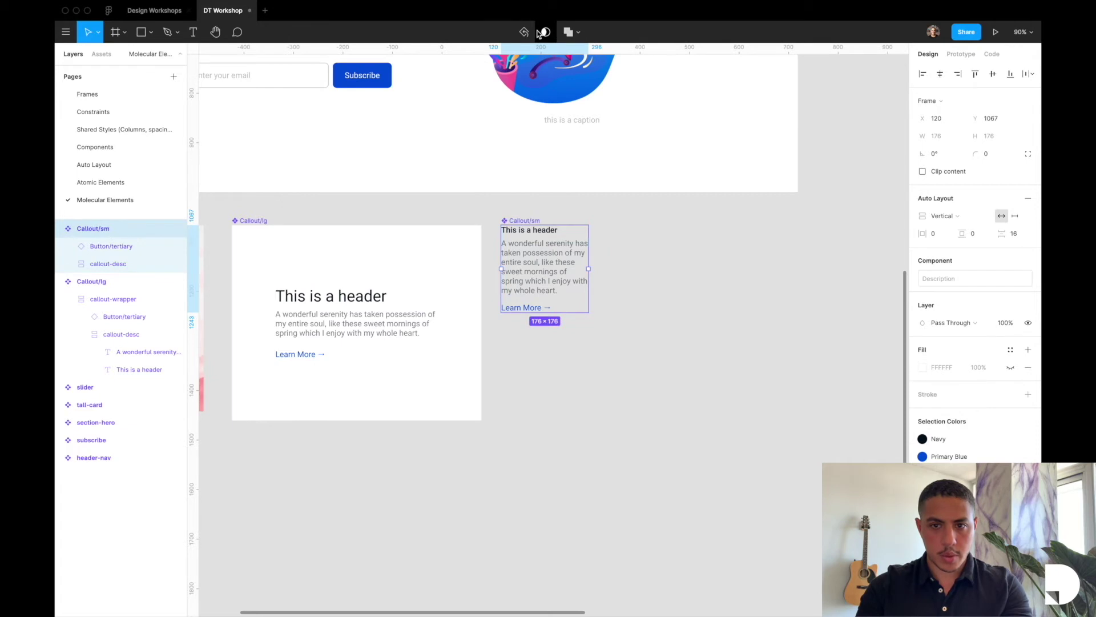
left_click(103, 55)
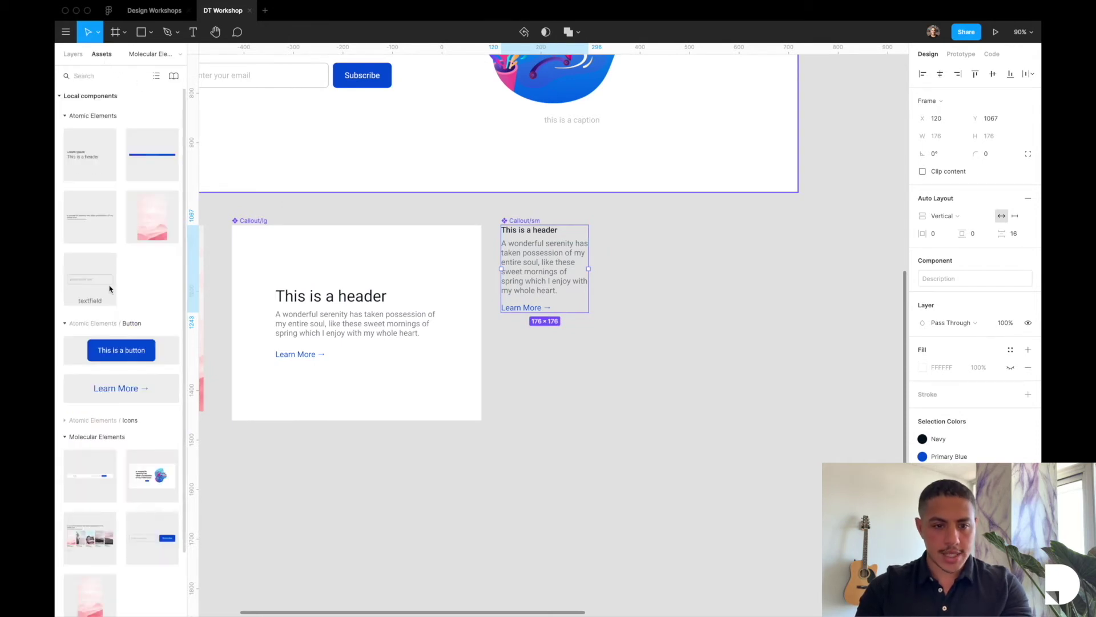
scroll(97, 342, "down", 3)
scroll(93, 373, "down", 1)
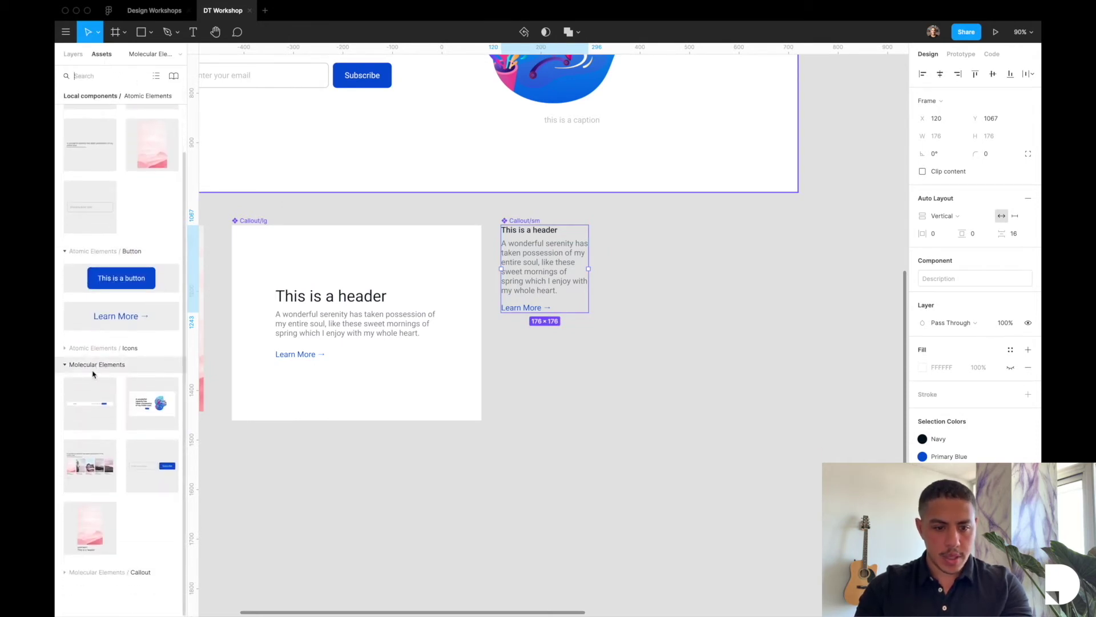
left_click(115, 572)
scroll(112, 573, "down", 2)
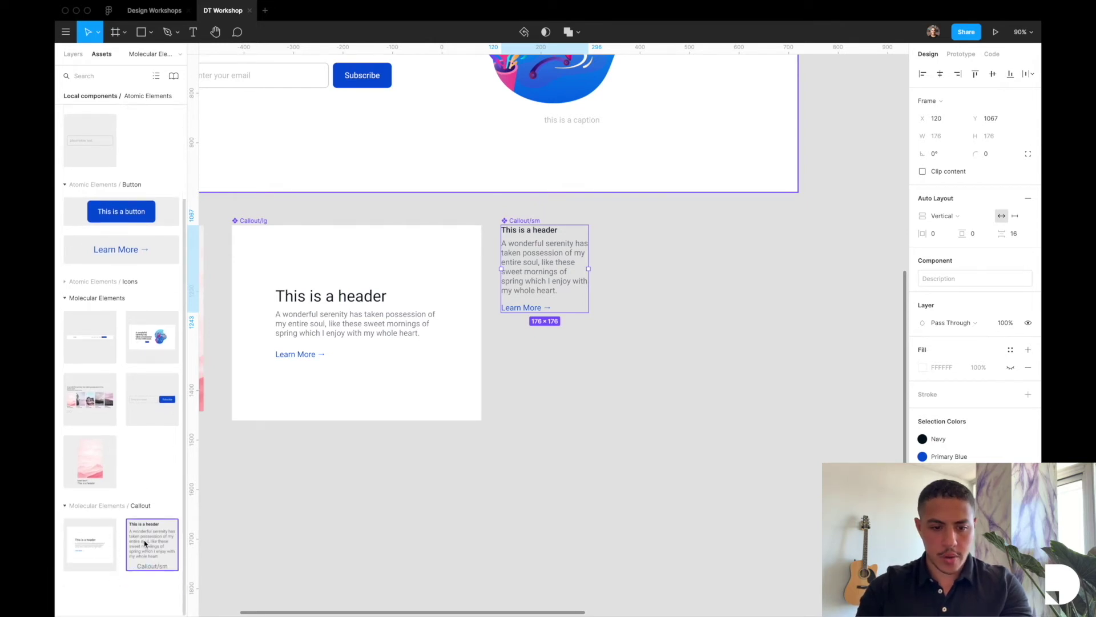
left_click(79, 56)
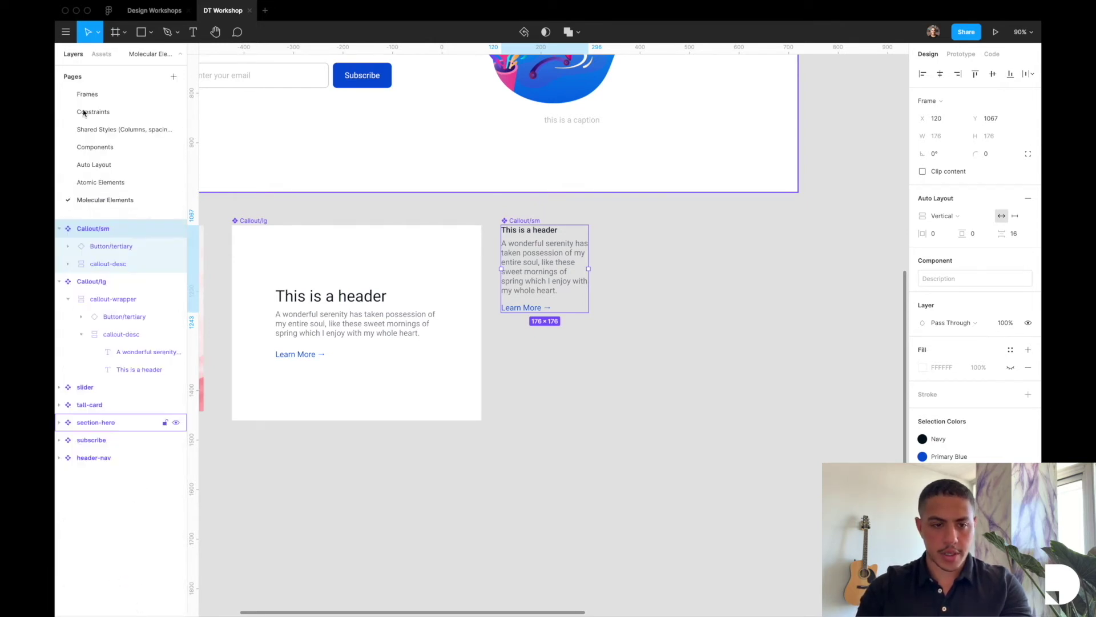
On the Components page, place a Callout/sm instance 32 px below the serenity heading
left_click(113, 145)
scroll(420, 308, "down", 5)
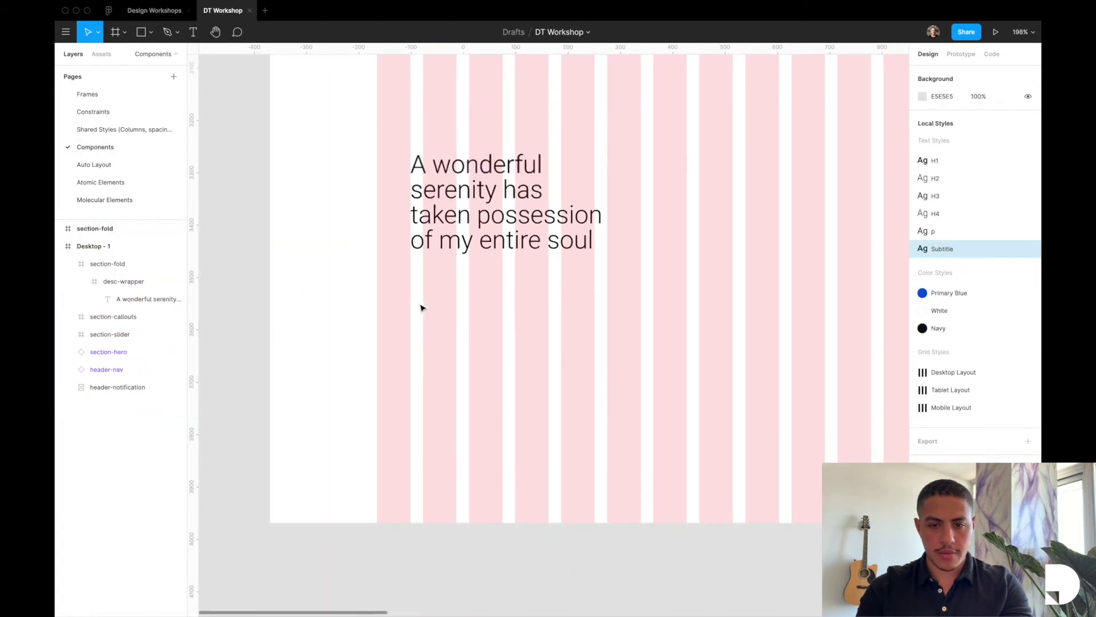
left_click(157, 297)
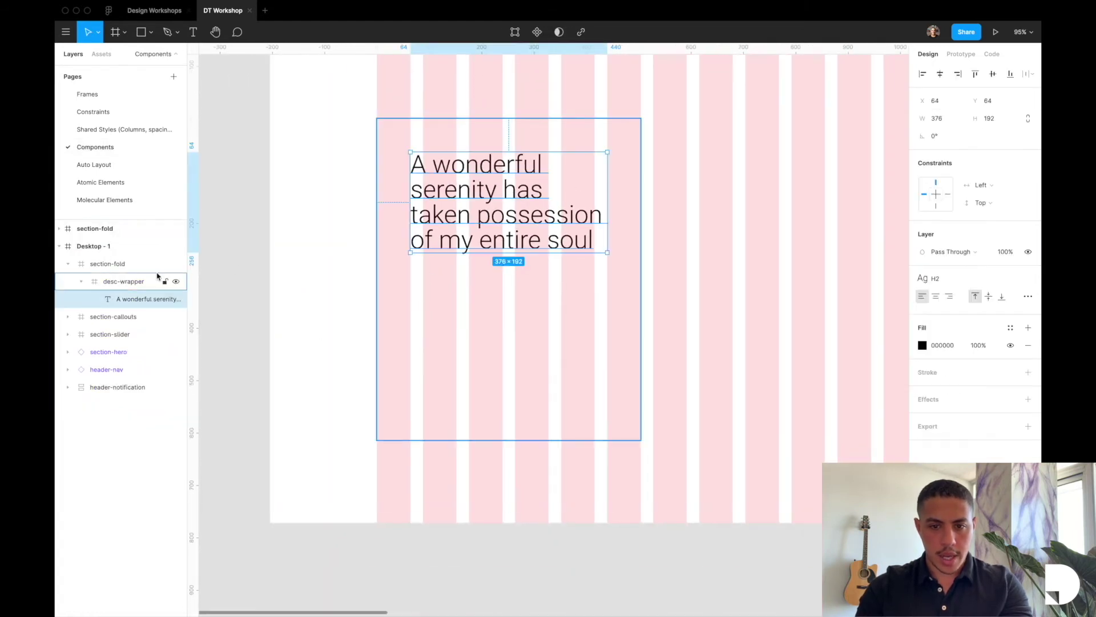
left_click(101, 53)
left_click_drag(153, 555, 463, 319)
key("shift+Down")
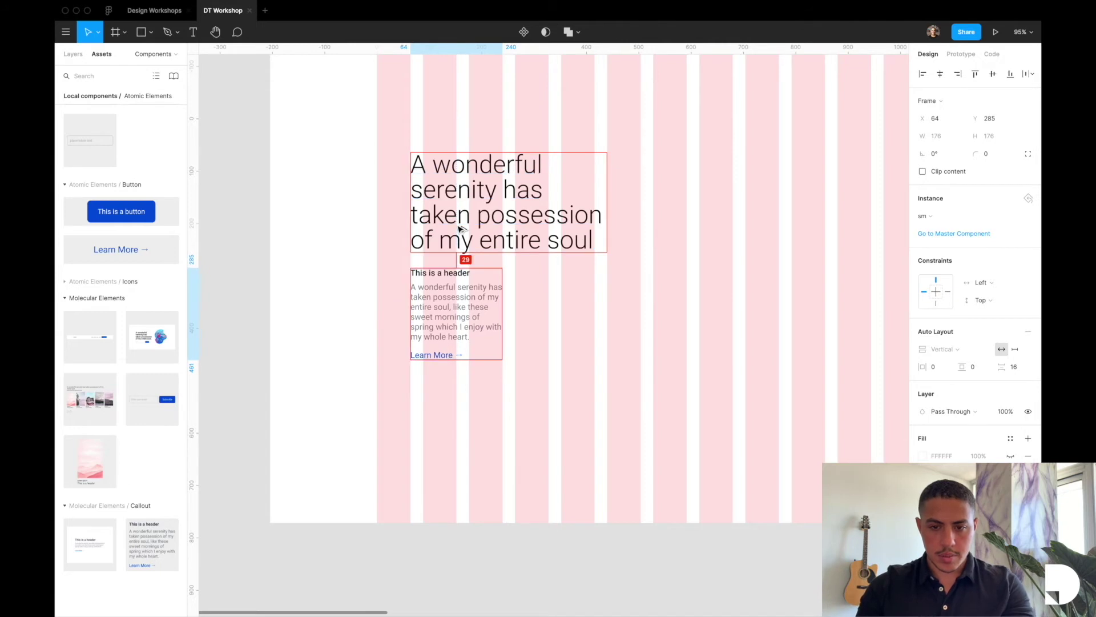
key("Down")
key("Down")
key("Down")
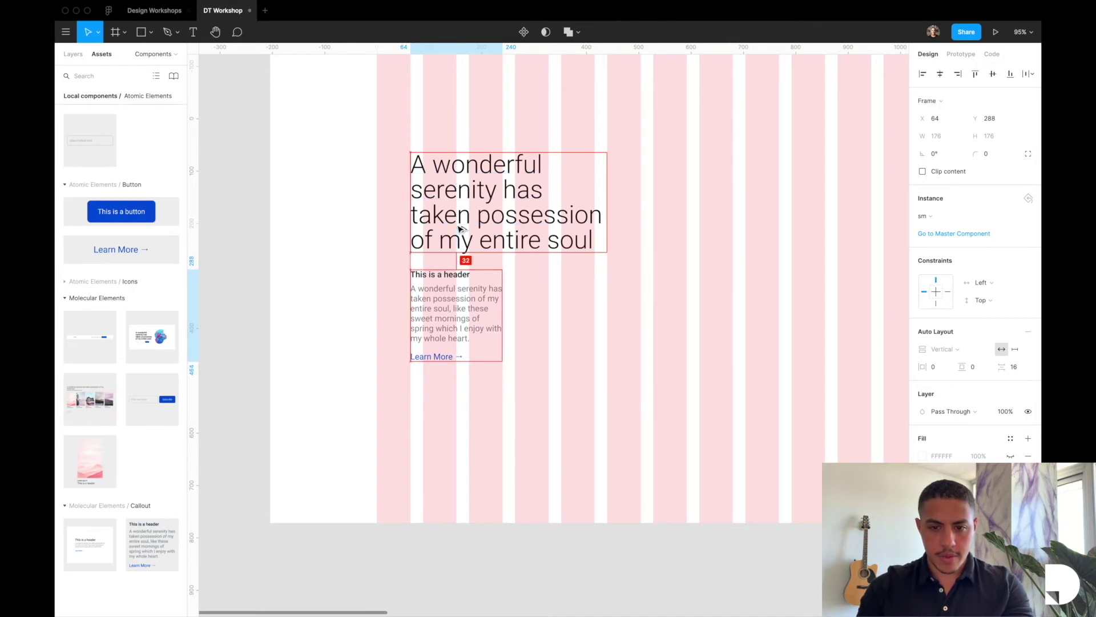
Duplicate the callout to the right of the original and select both instances
scroll(471, 311, "up", 5)
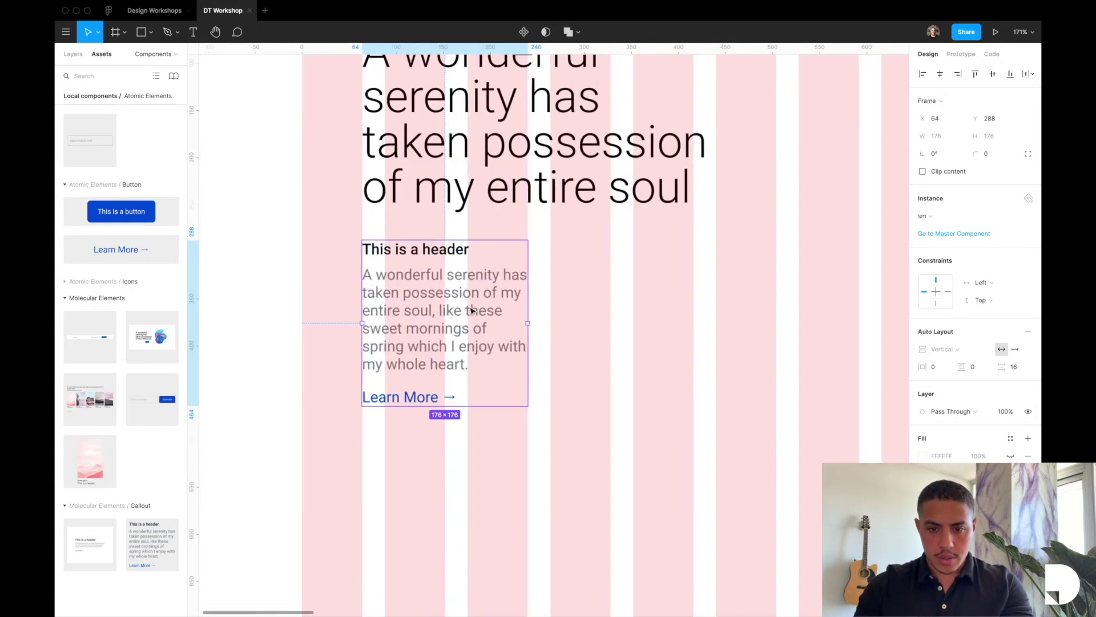
scroll(455, 310, "right", 2)
left_click_drag(391, 313, 579, 313)
scroll(576, 309, "down", 4)
left_click(457, 320, "shift")
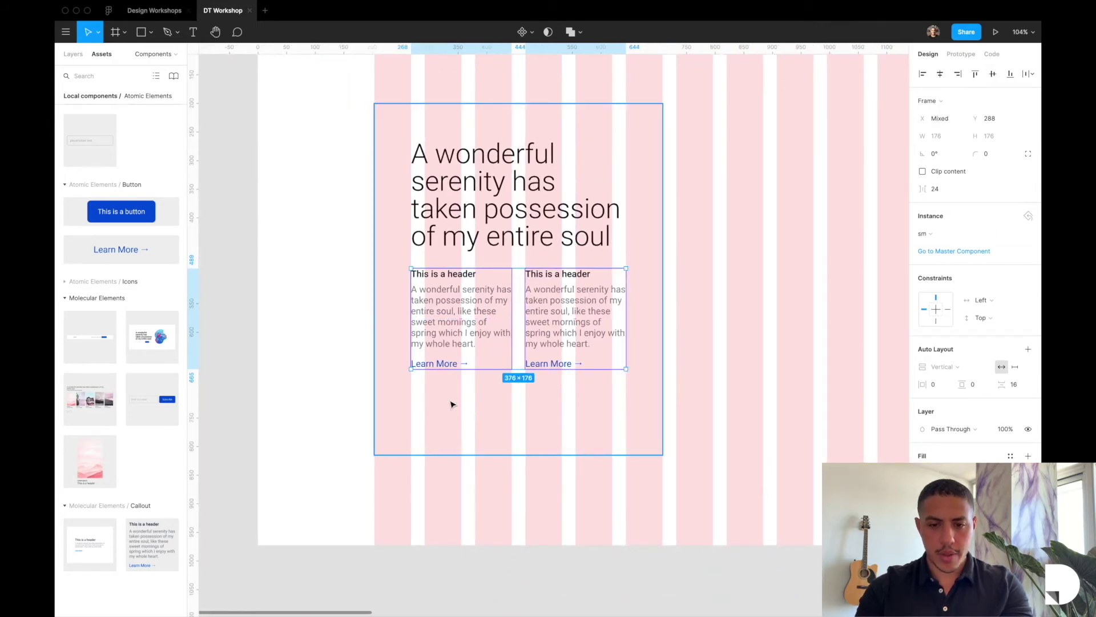
Resize desc-wrapper to 528 tall around the heading and both callouts
left_click(530, 217, "shift")
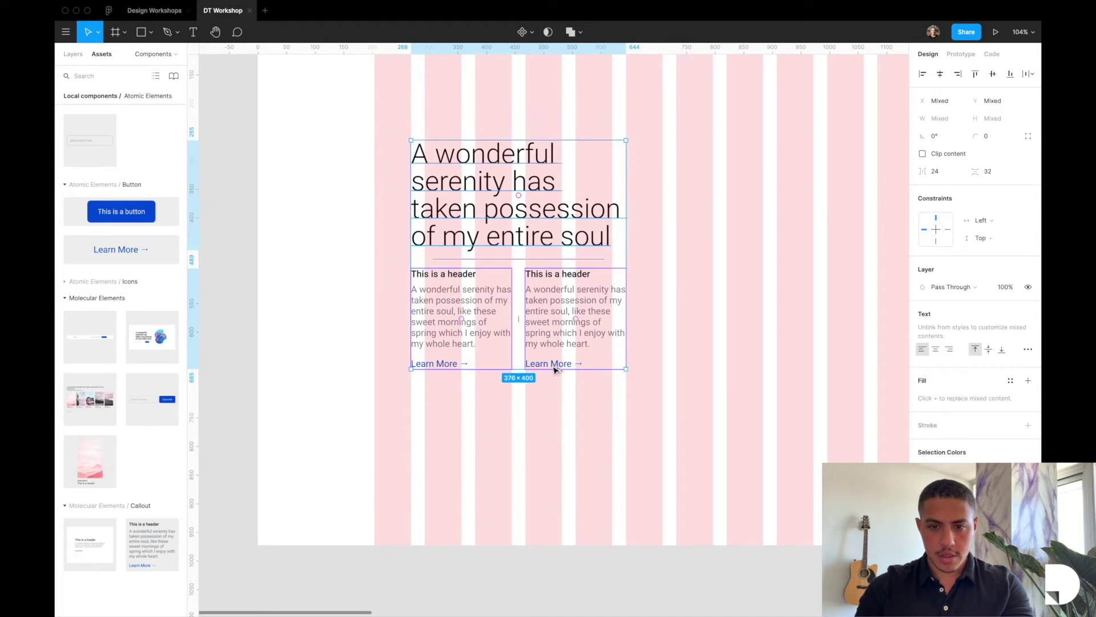
left_click(524, 450)
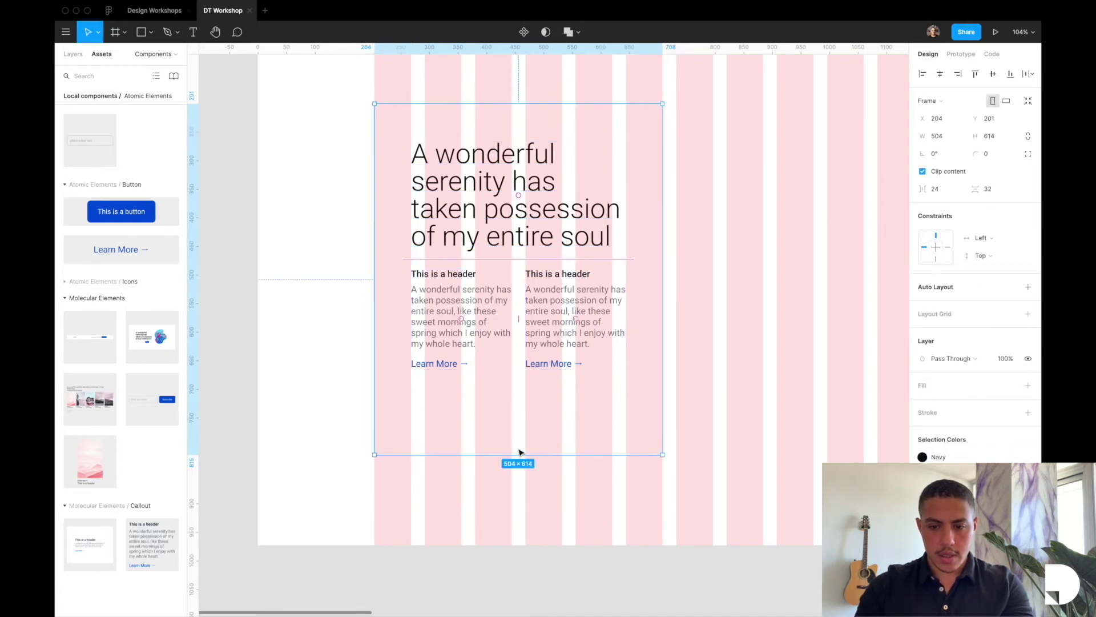
left_click_drag(514, 451, 514, 399)
left_click(73, 53)
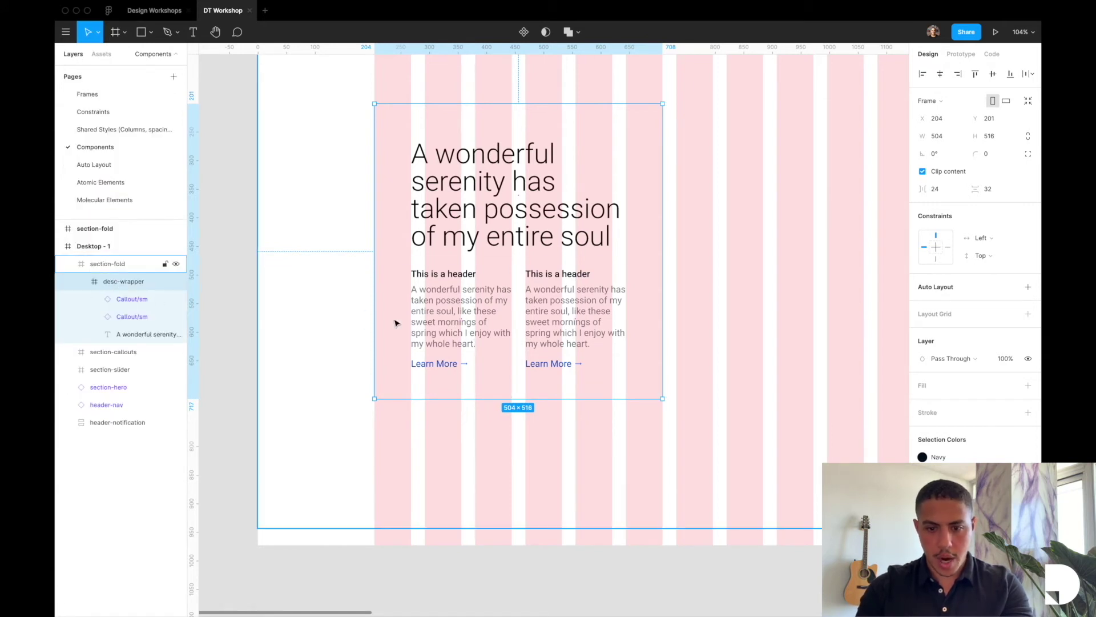
key("alt")
scroll(444, 375, "up", 5)
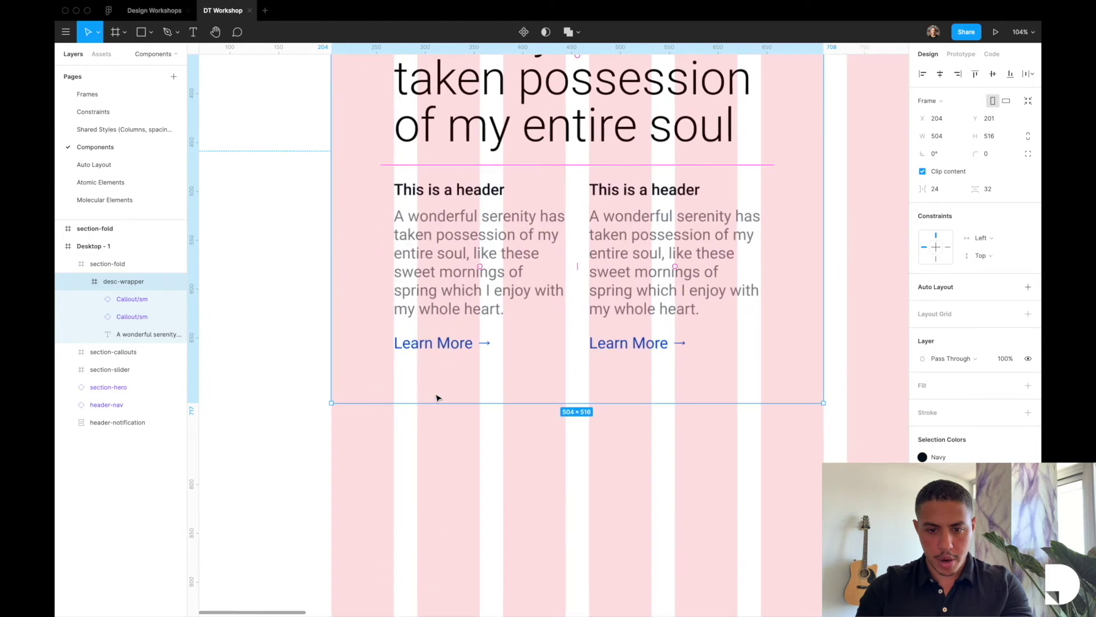
left_click_drag(432, 399, 433, 415)
key("alt")
scroll(435, 372, "down", 5)
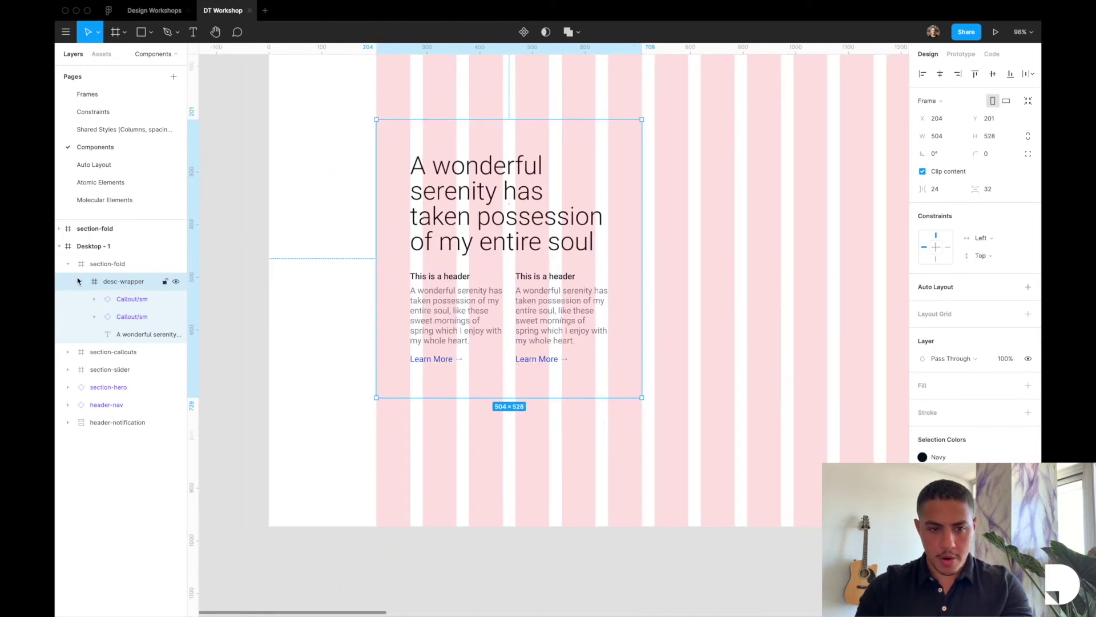
Collapse desc-wrapper in the layer list and hide the pink layout grids
key("alt+l")
scroll(407, 305, "down", 3)
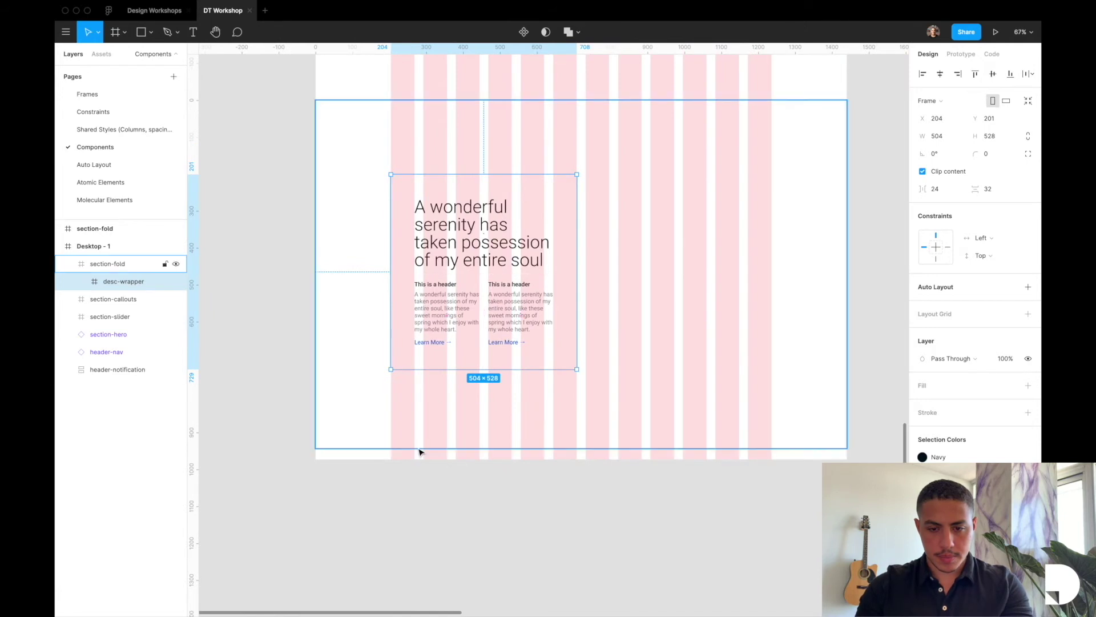
scroll(421, 450, "up", 2)
scroll(389, 325, "up", 2)
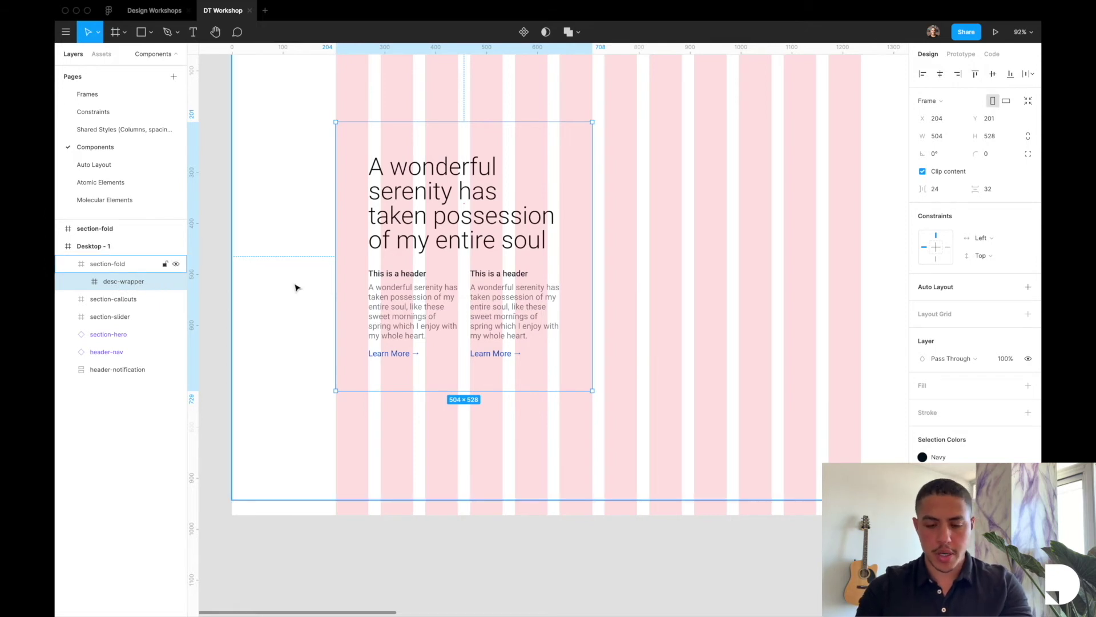
key("ctrl+g")
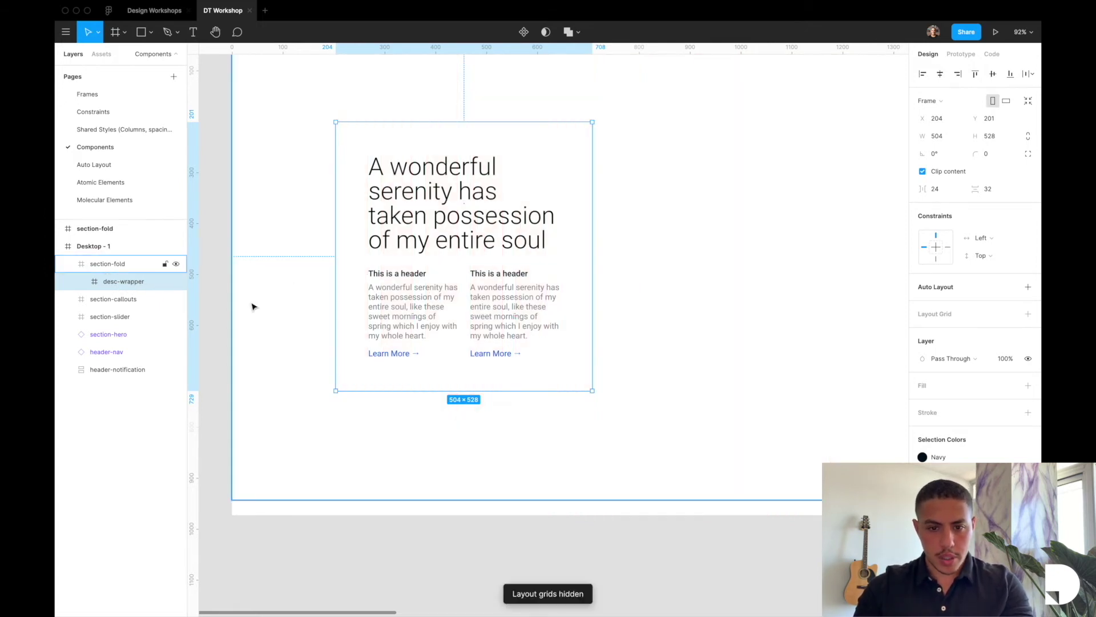
Cut desc-wrapper and paste it below Callout/lg on the Molecular Elements page
key("super+x")
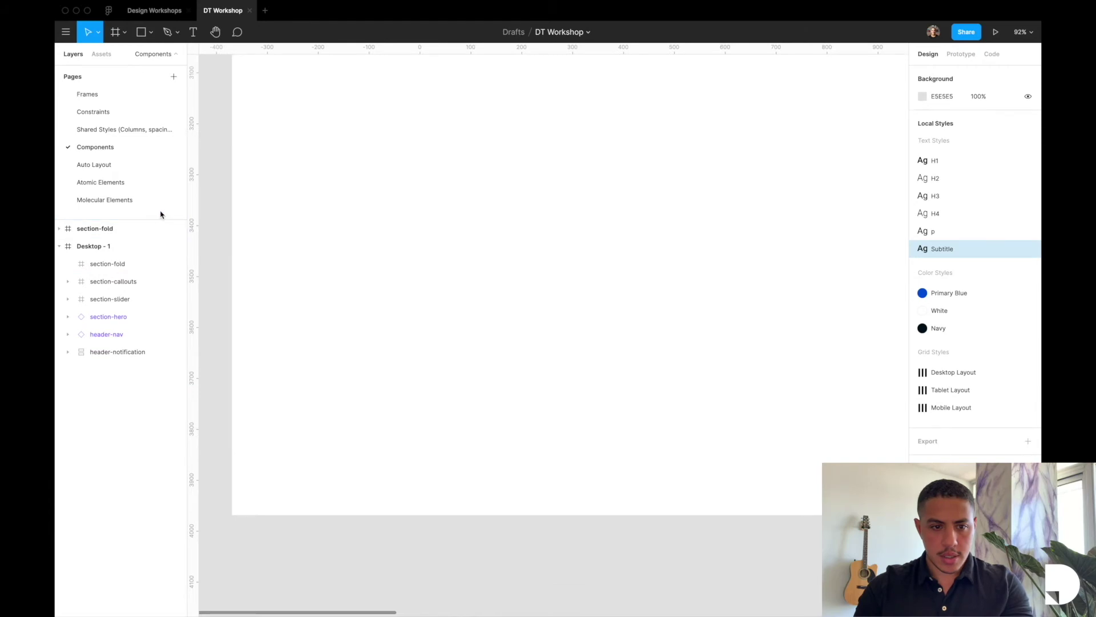
left_click(105, 200)
scroll(552, 317, "down", 5)
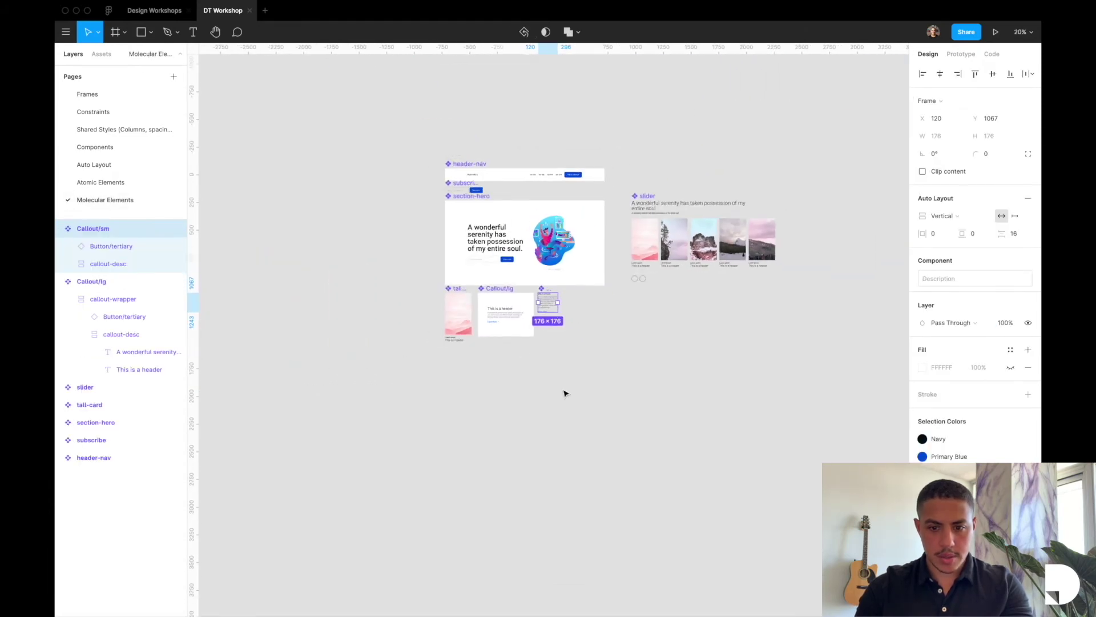
left_click(565, 393)
scroll(565, 393, "up", 2)
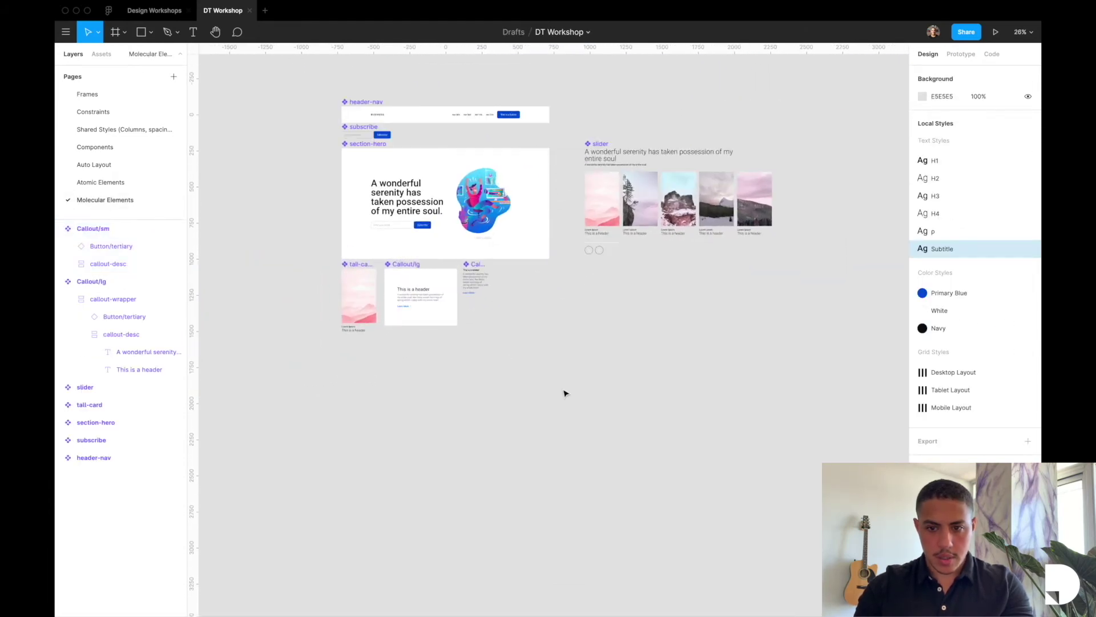
key("super+v")
scroll(565, 393, "up", 3)
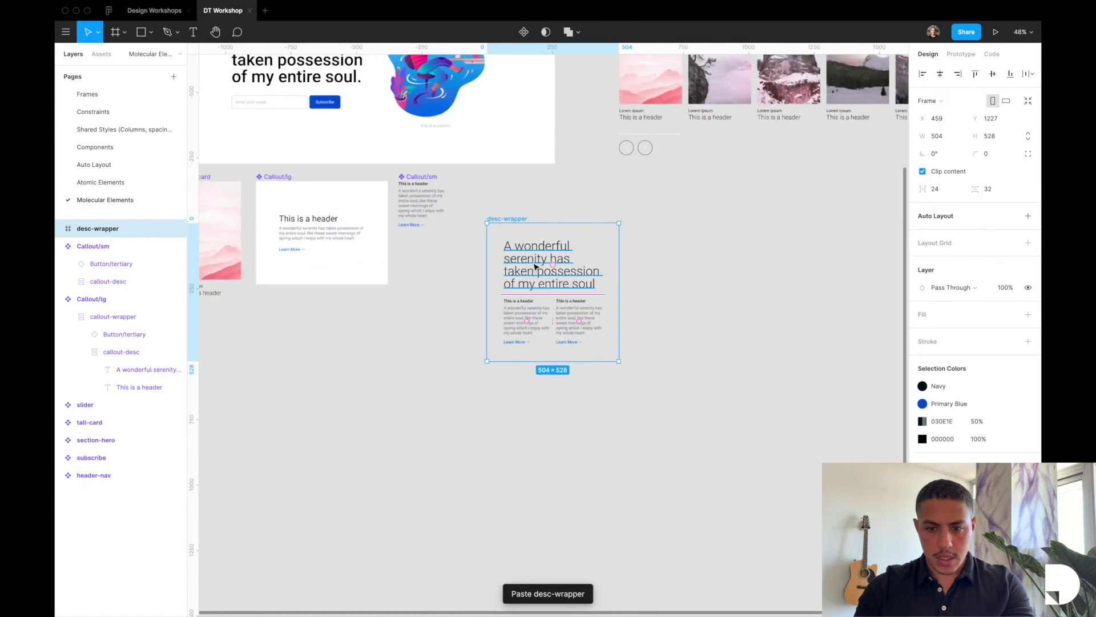
scroll(536, 267, "left", 5)
left_click_drag(710, 261, 480, 352)
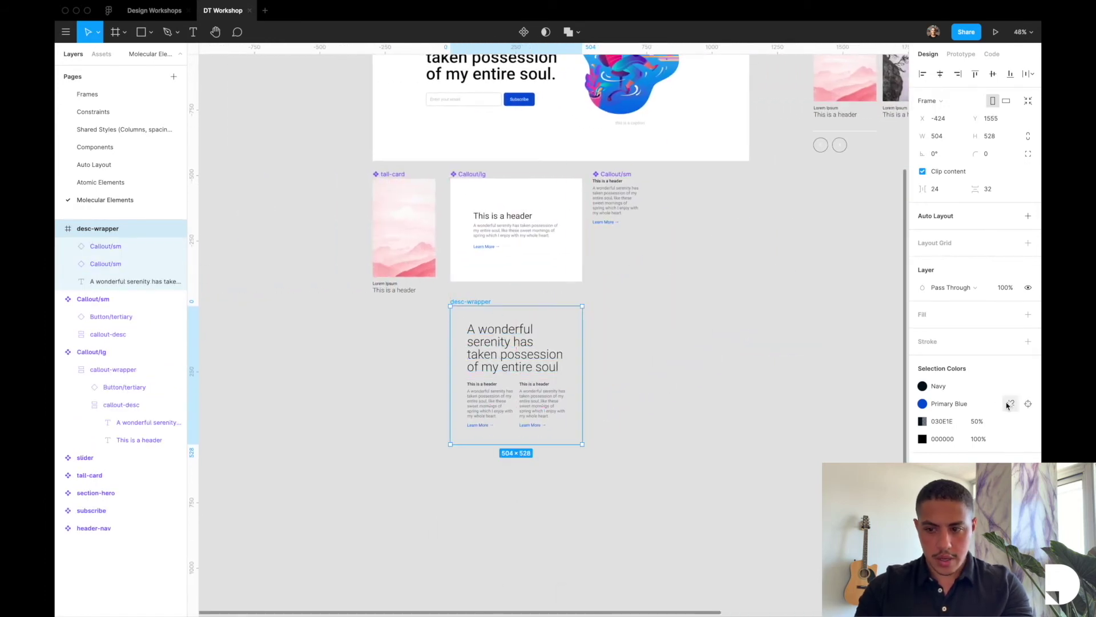
Fill desc-wrapper with the White colour style
left_click(1028, 314)
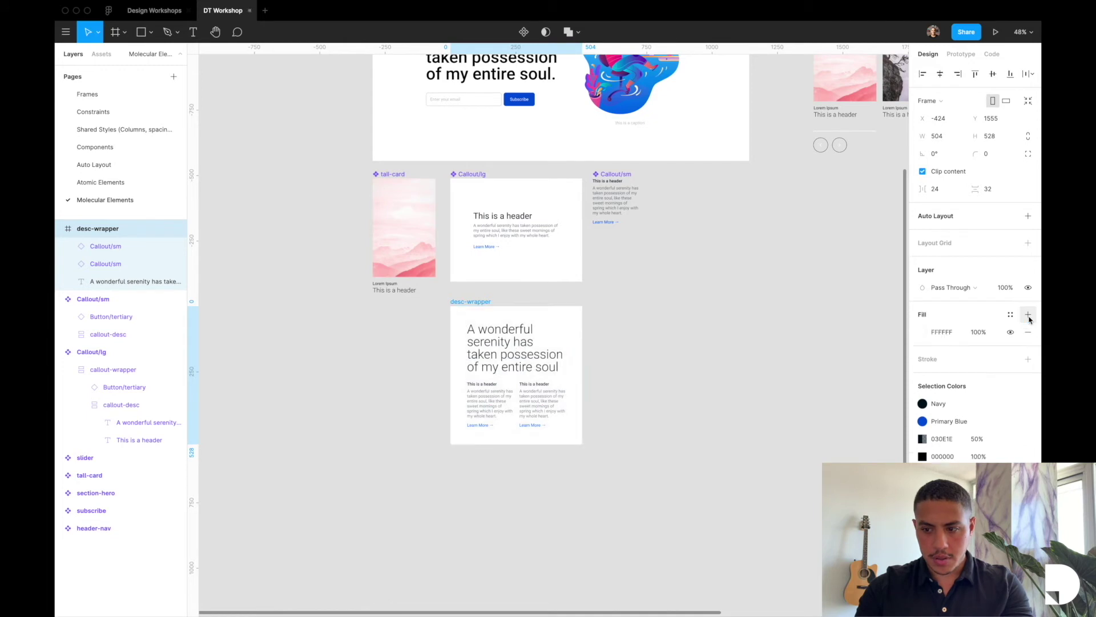
left_click(923, 333)
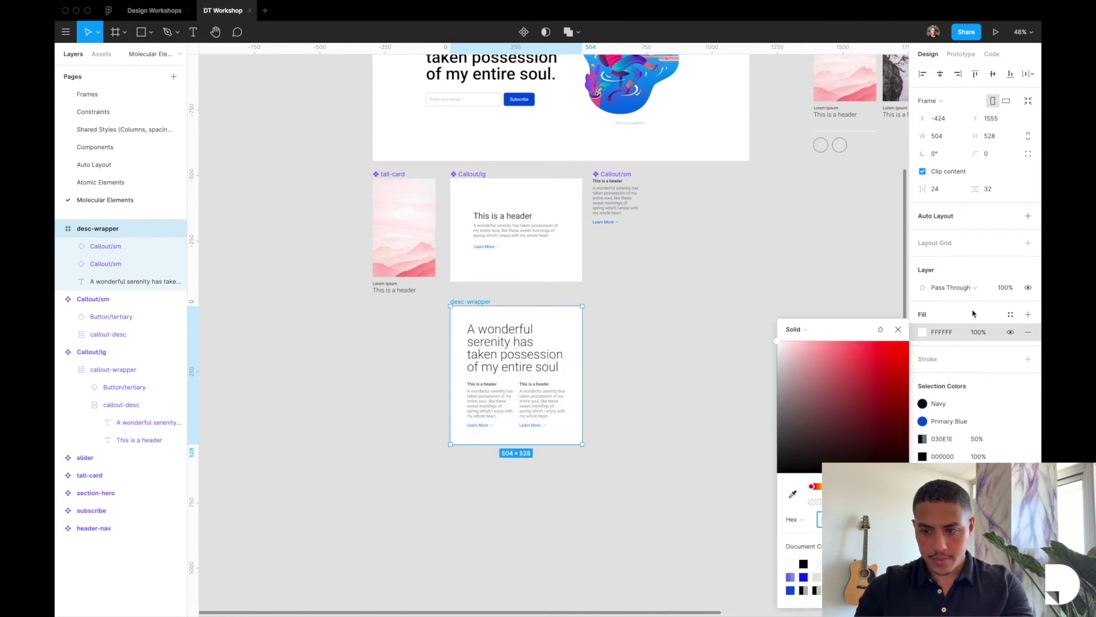
left_click(1009, 314)
left_click(951, 354)
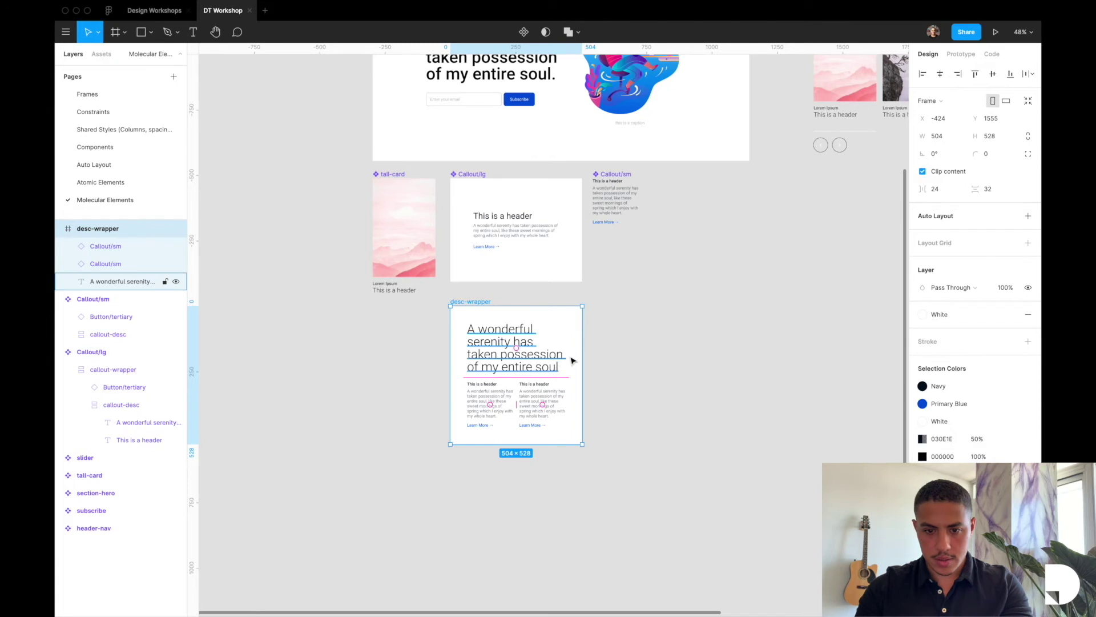
left_click(624, 355)
scroll(624, 355, "up", 3)
left_click(118, 229)
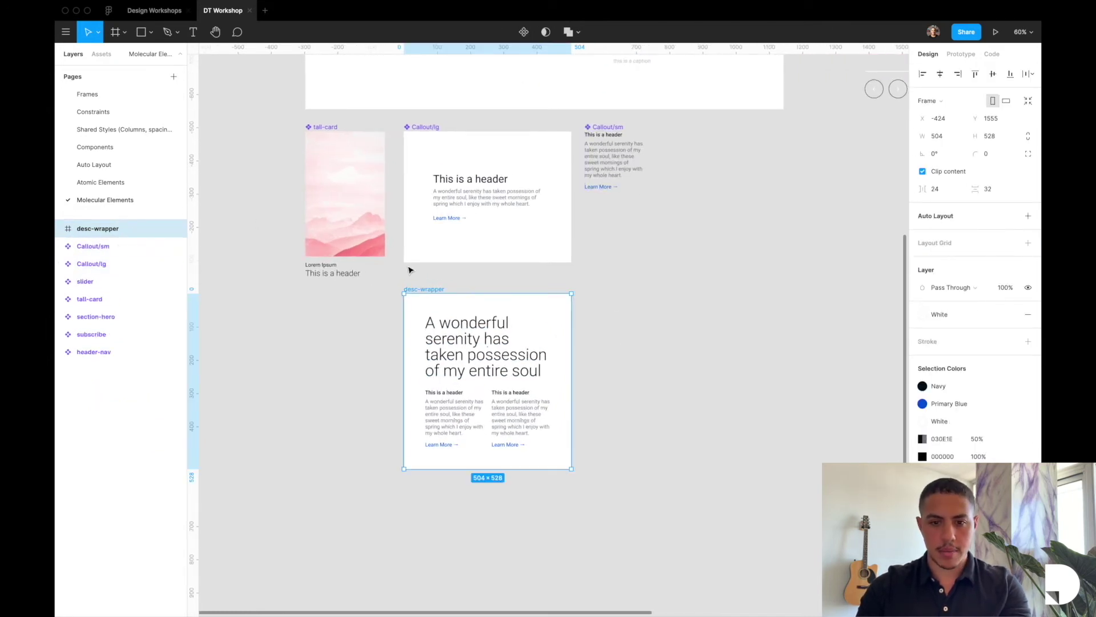
Rename desc-wrapper to desc-fold and make it a component
scroll(410, 270, "up", 2)
double_click(124, 231)
key("BackSpace")
key("BackSpace")
type("fo")
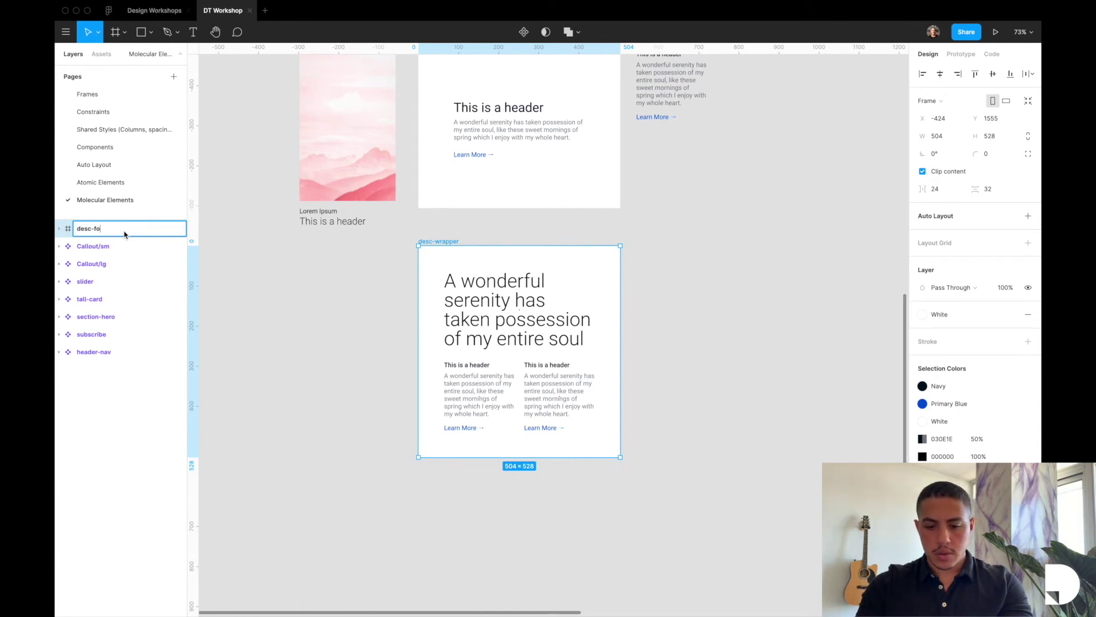
type("ld")
key("Return")
left_click(523, 32)
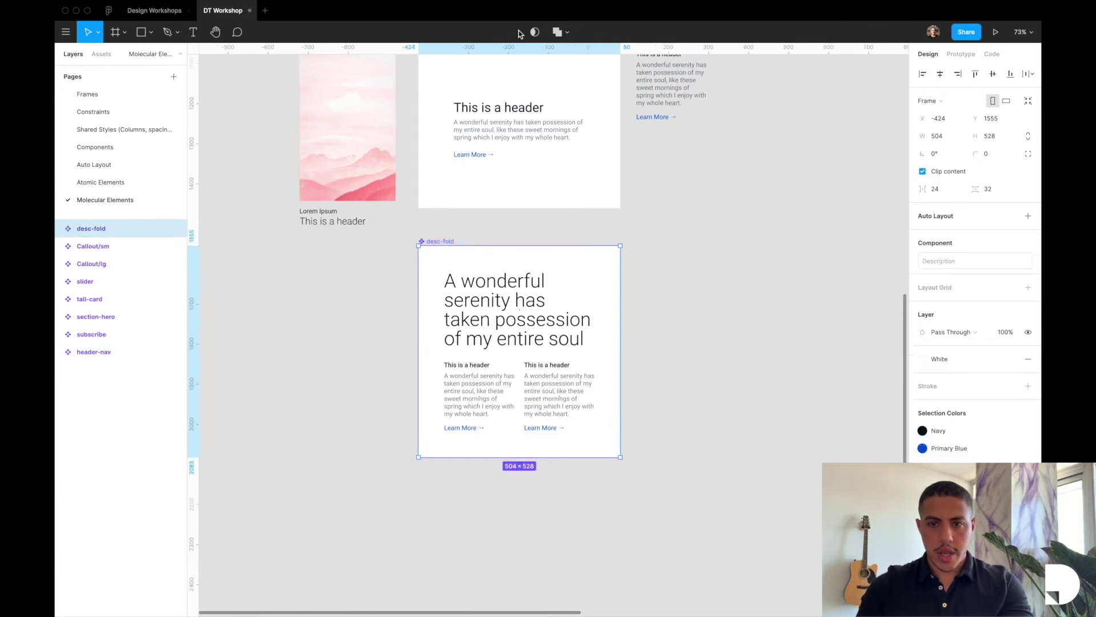
Check the local component assets, then go to the Components page
left_click(102, 55)
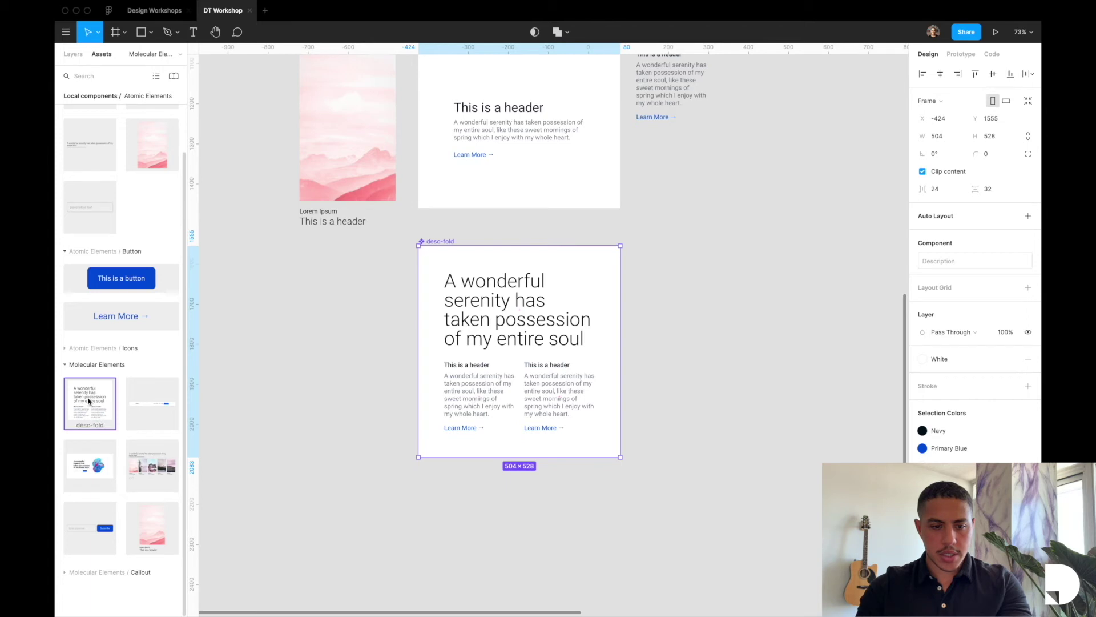
left_click(72, 55)
left_click(103, 148)
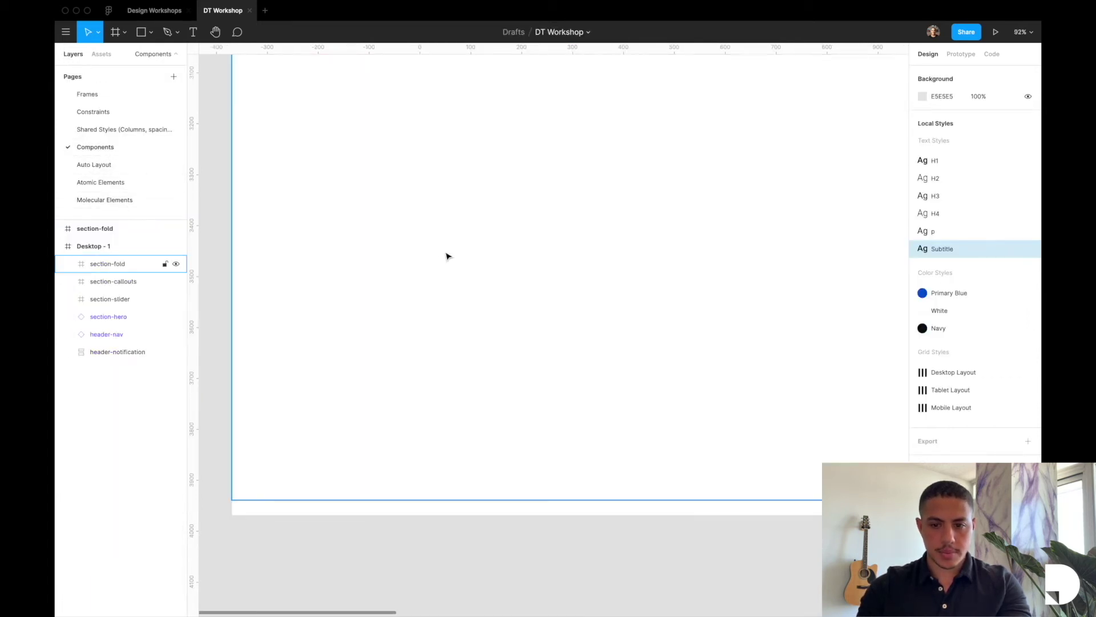
Drag a desc-fold instance from Assets into section-fold, with layout grid columns shown
scroll(446, 255, "down", 5)
left_click(388, 235)
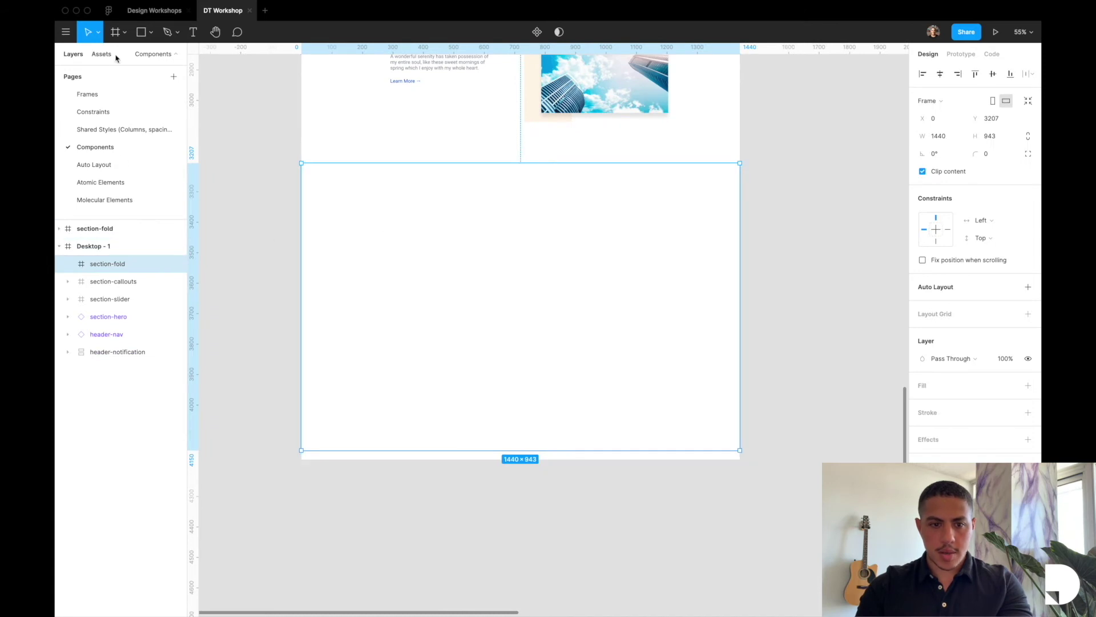
left_click(107, 56)
left_click_drag(92, 403, 428, 277)
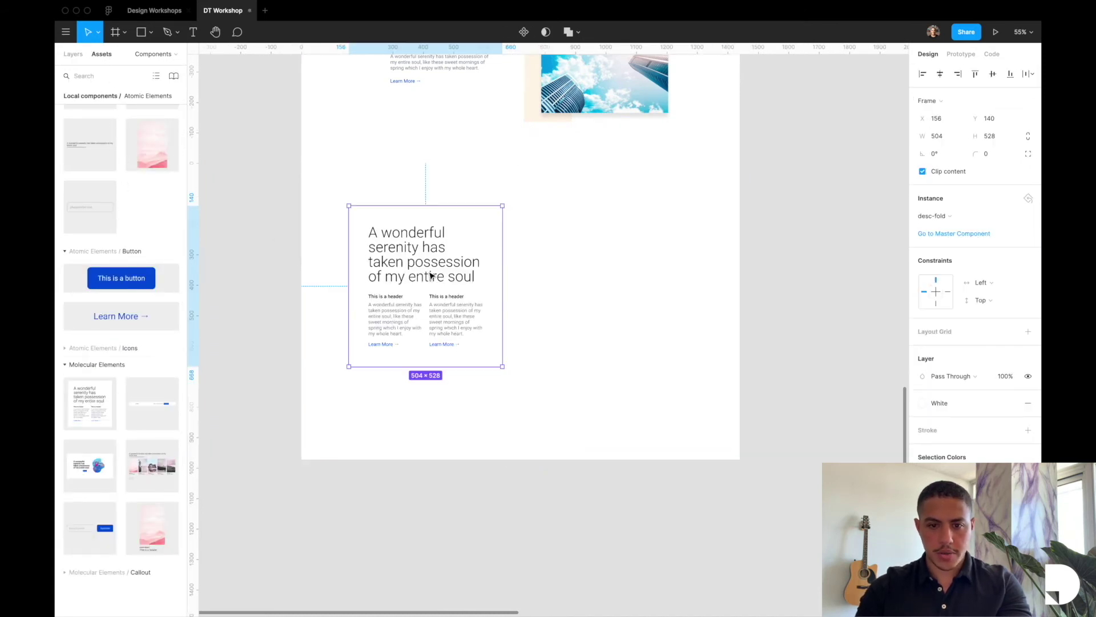
left_click(76, 55)
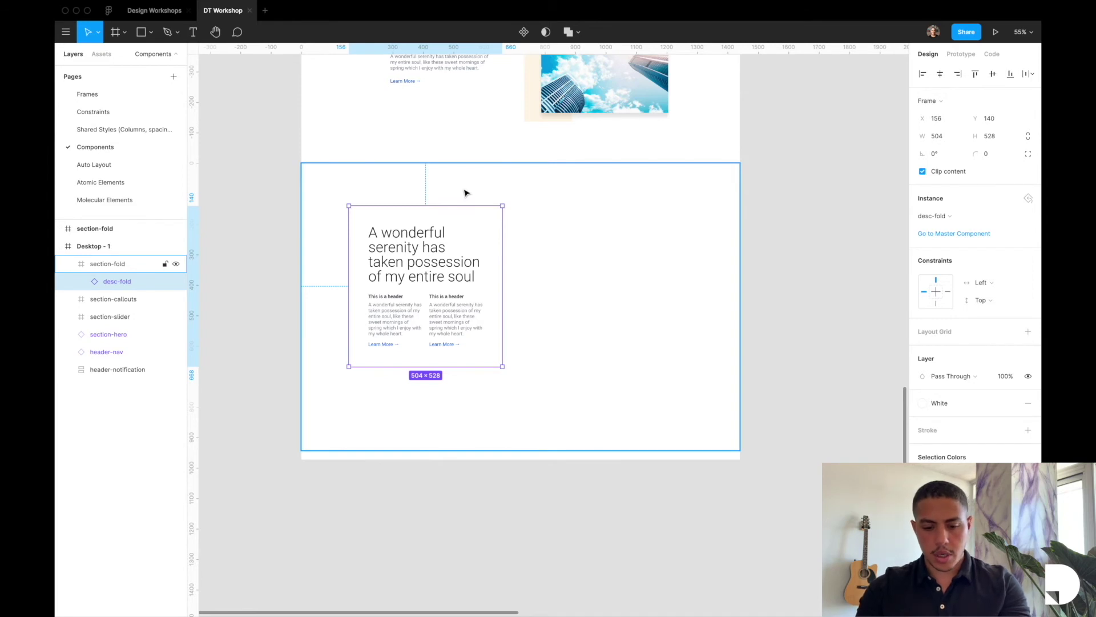
key("ctrl+g")
mouse_move(389, 276)
left_mouse_down()
mouse_move(411, 281)
mouse_move(384, 287)
mouse_move(401, 276)
left_mouse_up()
Nudge desc-fold to X 204, Y 80 and shorten section-fold to 694 tall
key("shift+2")
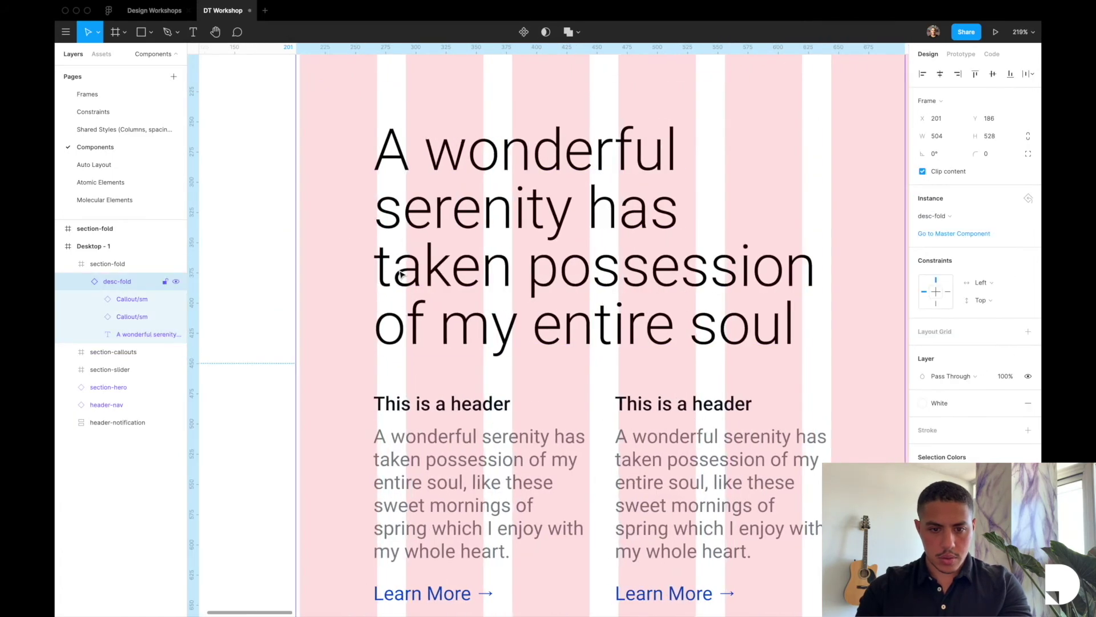
key("Right")
key("Right")
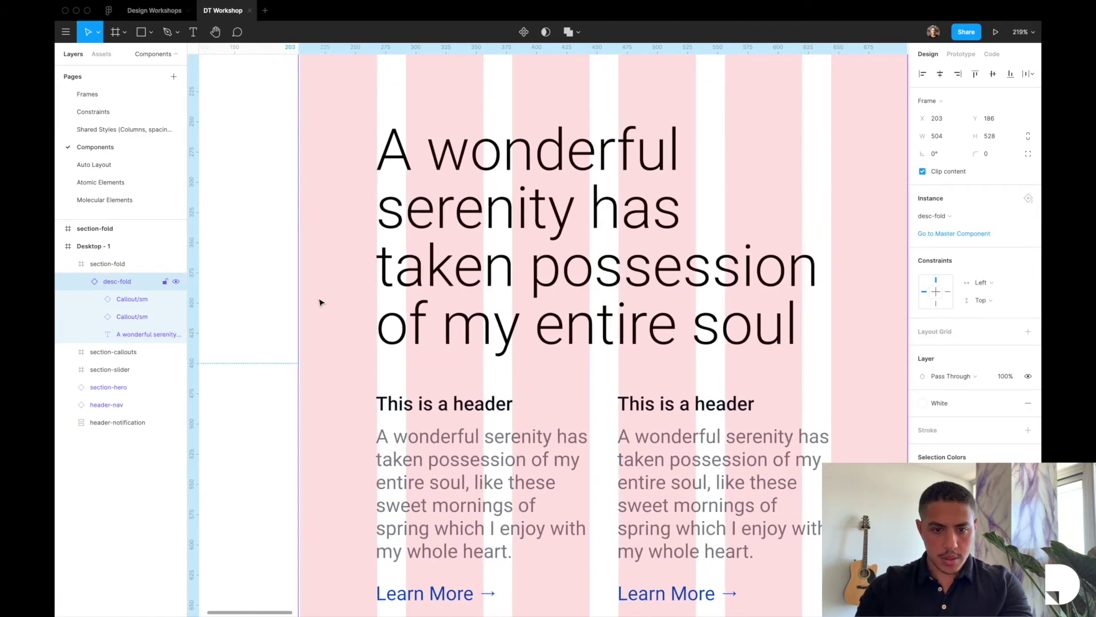
scroll(320, 303, "up", 5)
key("Right")
key("shift+2")
scroll(297, 314, "down", 5)
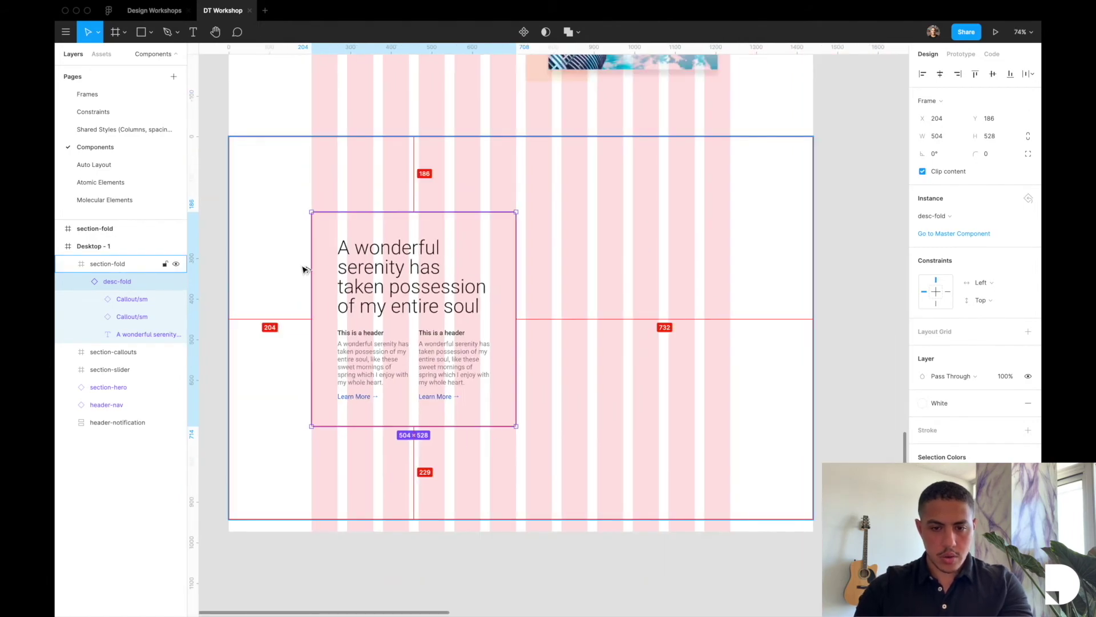
key("shift+Up")
key("shift+Up")
key("shift+Up")
key("shift+Up")
key("shift+Up")
key("shift+Up")
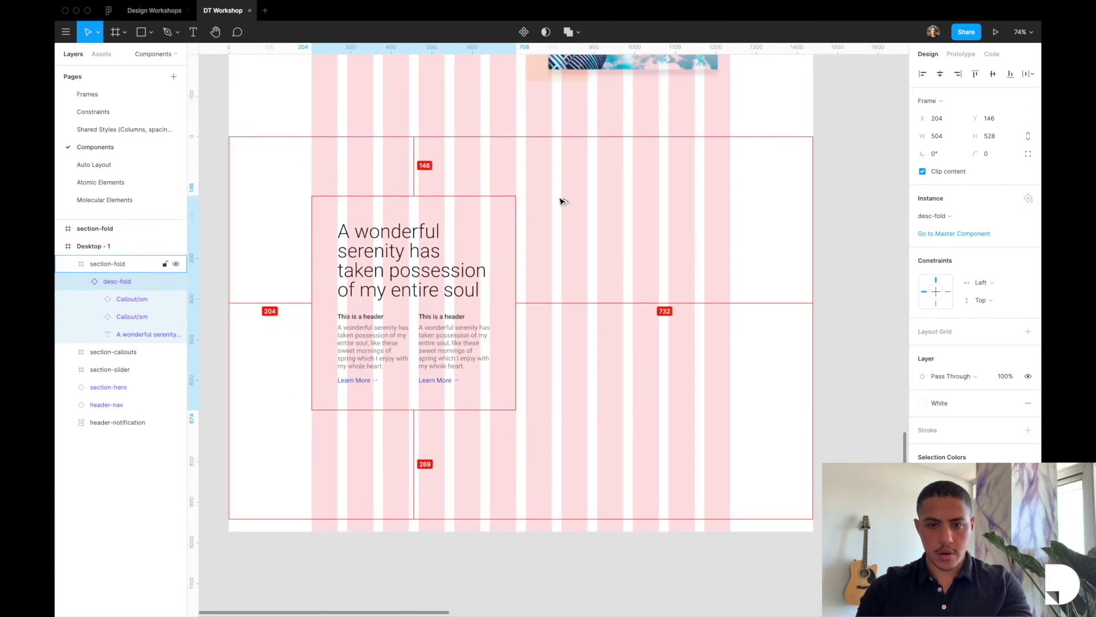
key("shift+Up")
key("shift+Up")
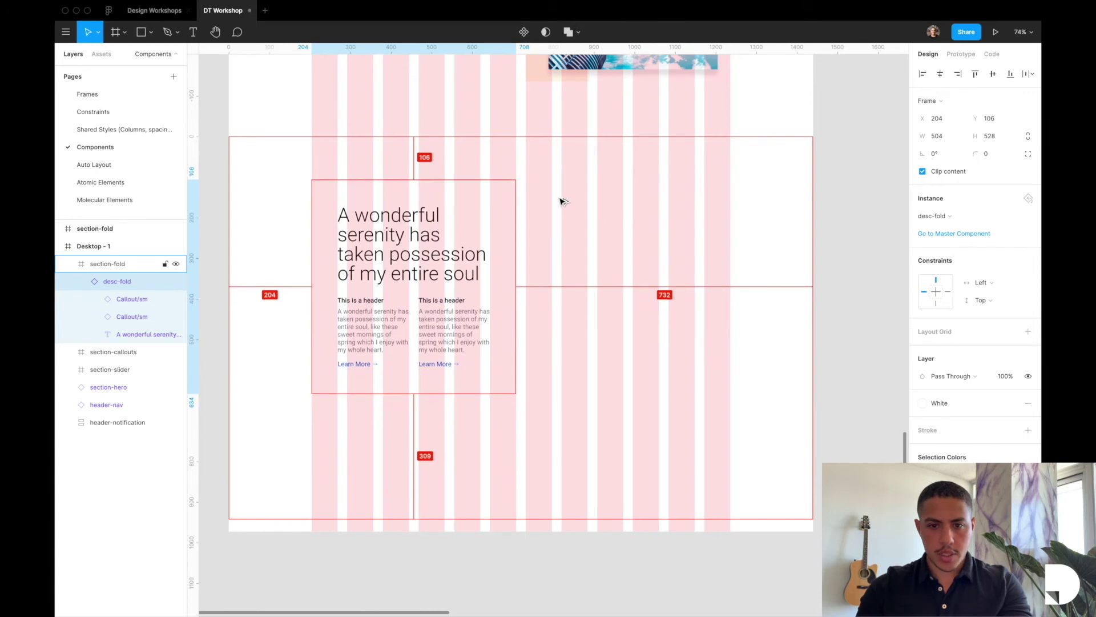
key("Up")
key("Up")
scroll(560, 201, "up", 2)
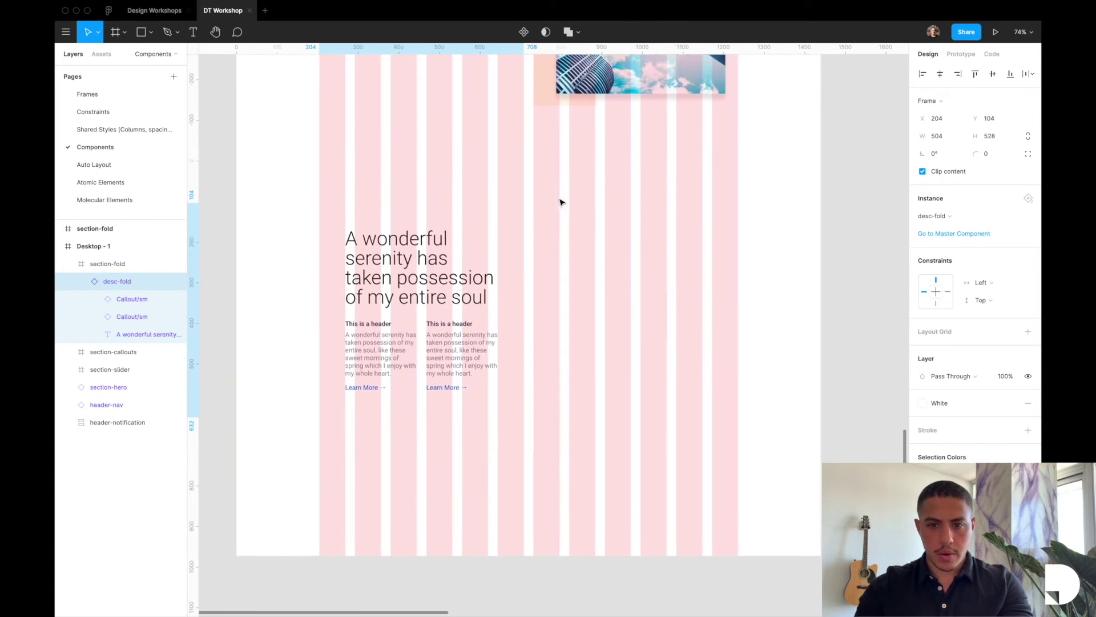
key("shift+Up")
key("shift+Up")
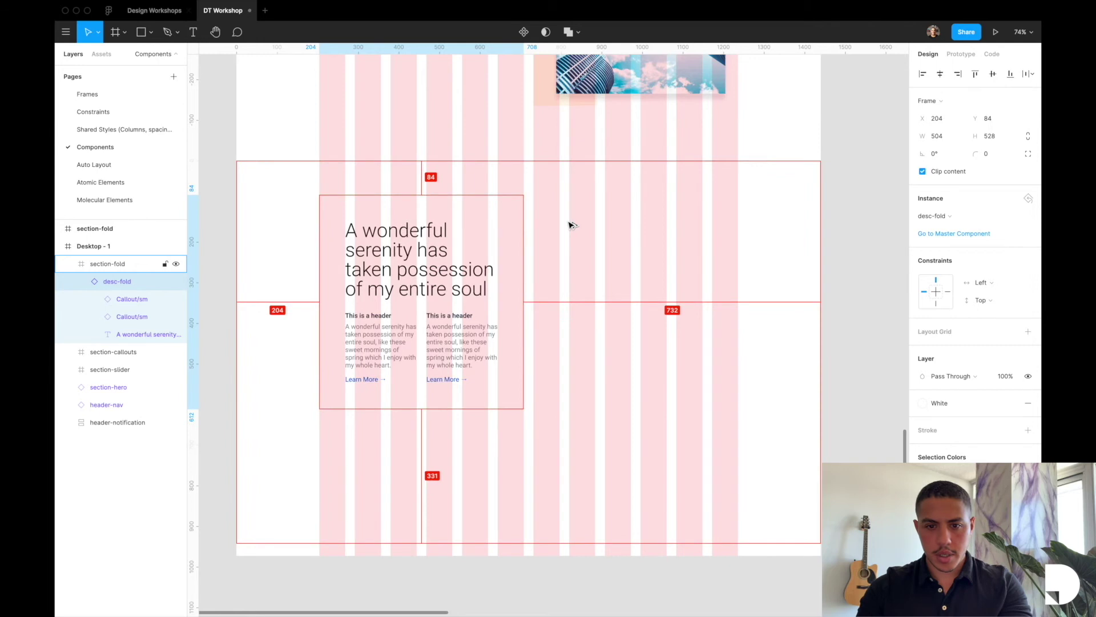
key("Up")
key("Up")
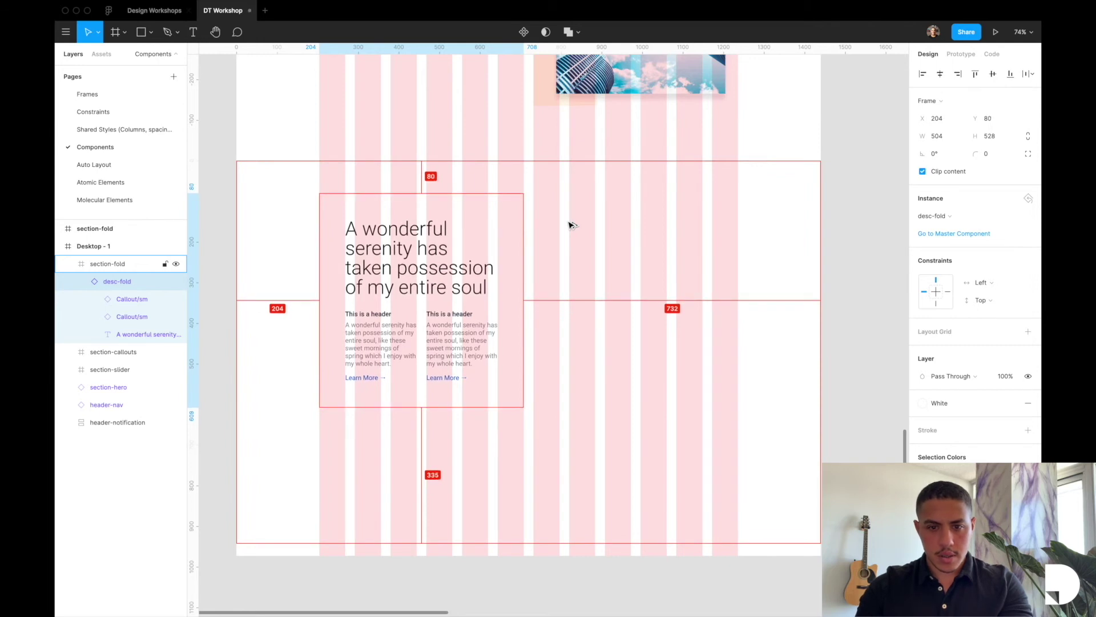
left_click(600, 499)
left_click_drag(583, 544, 575, 442)
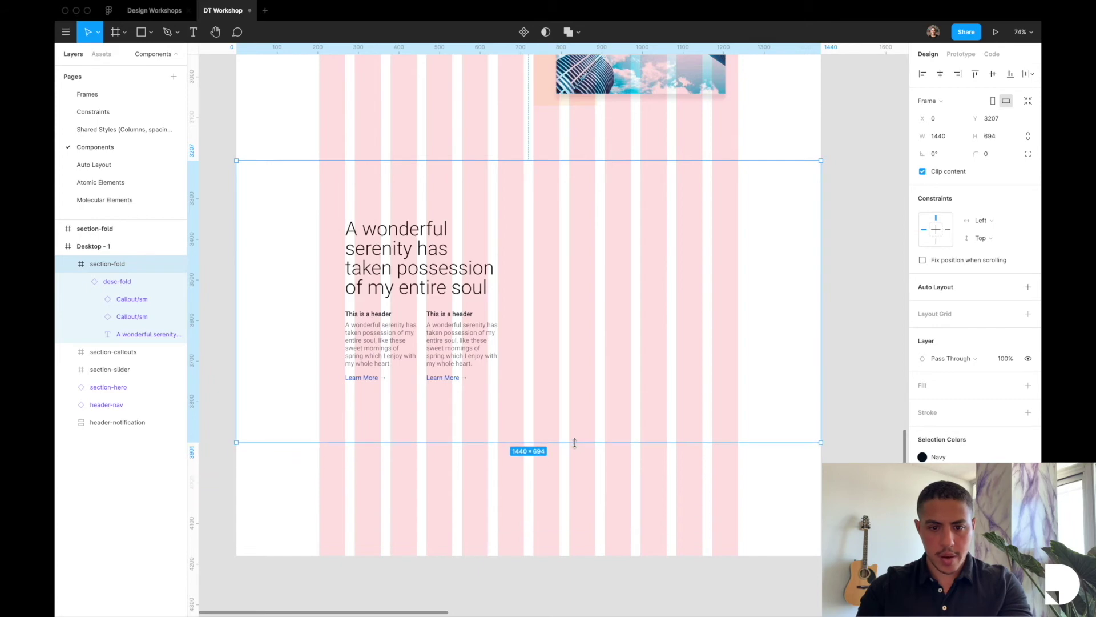
Trim section-fold's bottom edge to a height of 688
key("alt")
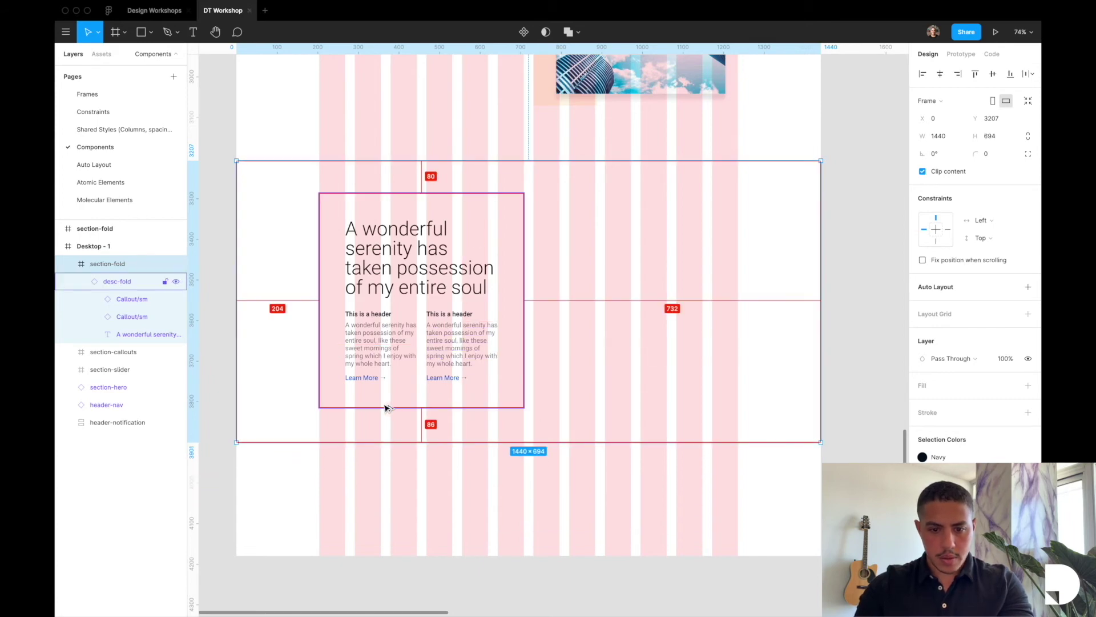
scroll(384, 448, "up", 5)
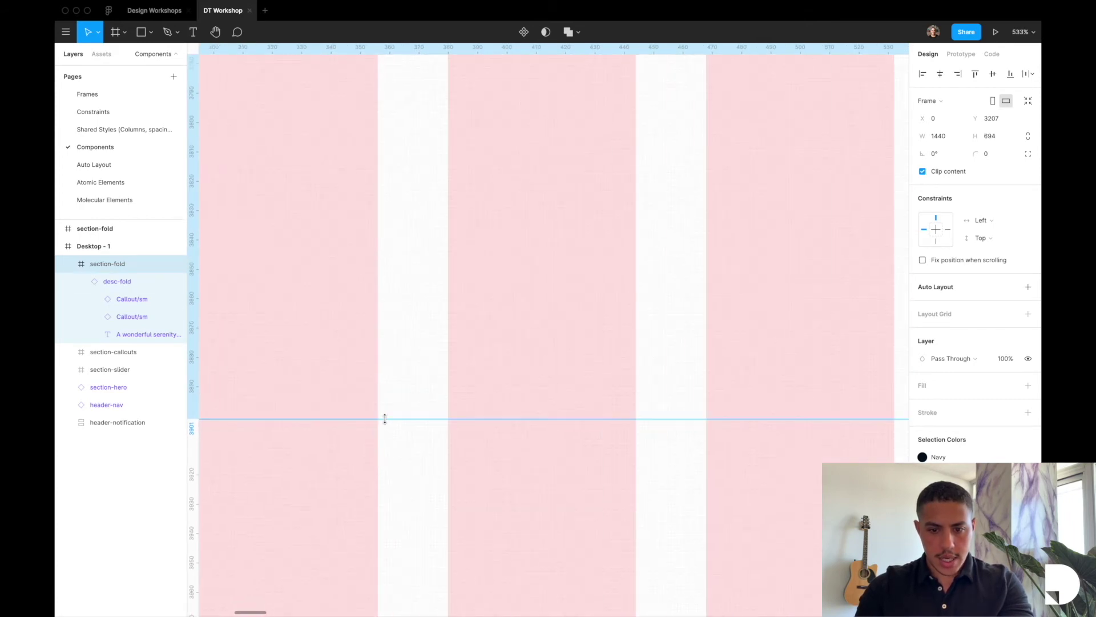
scroll(382, 435, "up", 5)
left_click_drag(398, 393, 403, 345)
scroll(403, 344, "down", 10)
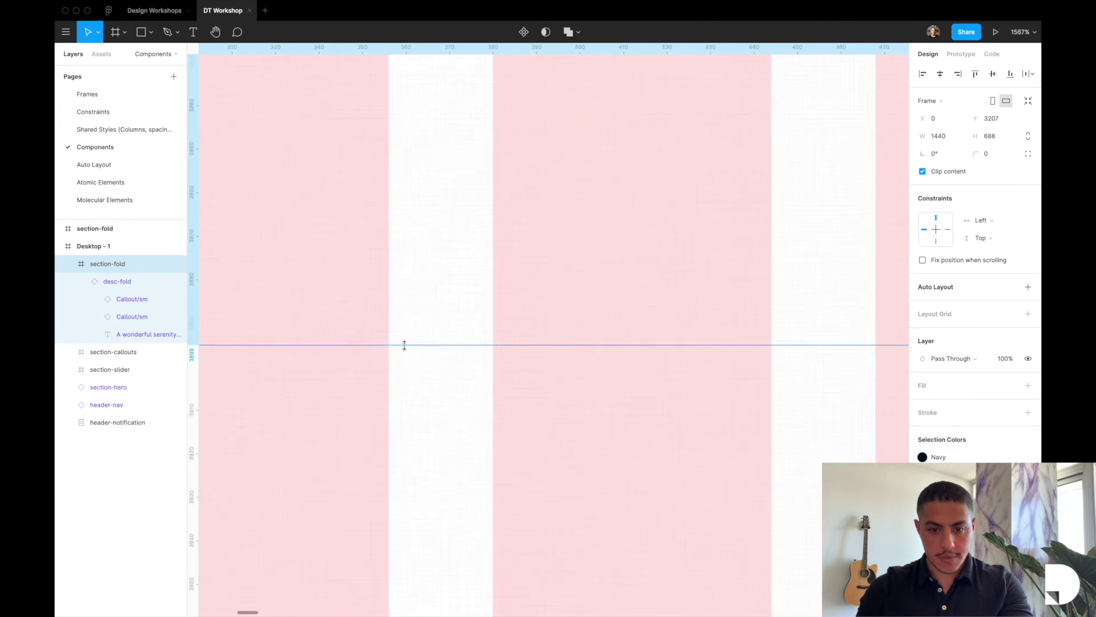
scroll(437, 225, "down", 3)
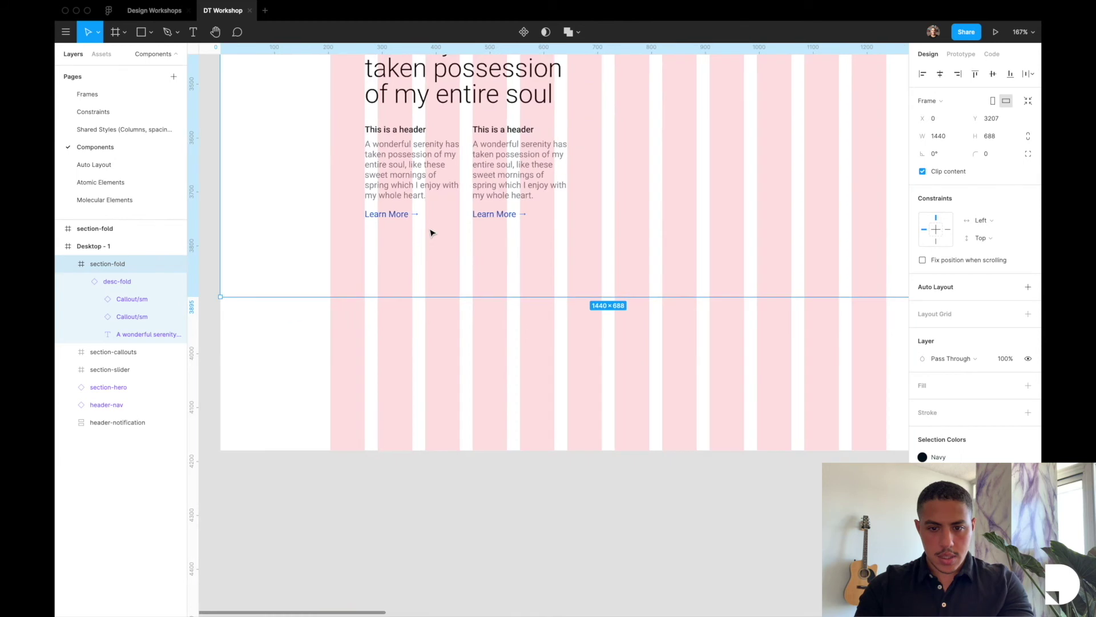
Hide the layout grid columns and select the desc-fold instance
key("ctrl+g")
scroll(431, 233, "down", 2)
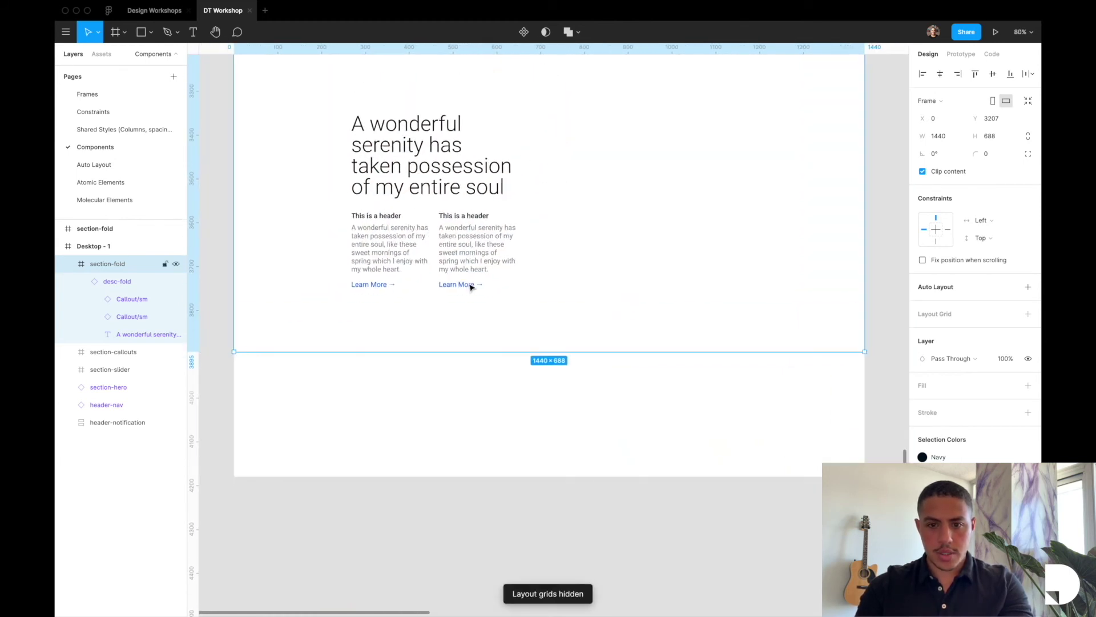
left_click(434, 235)
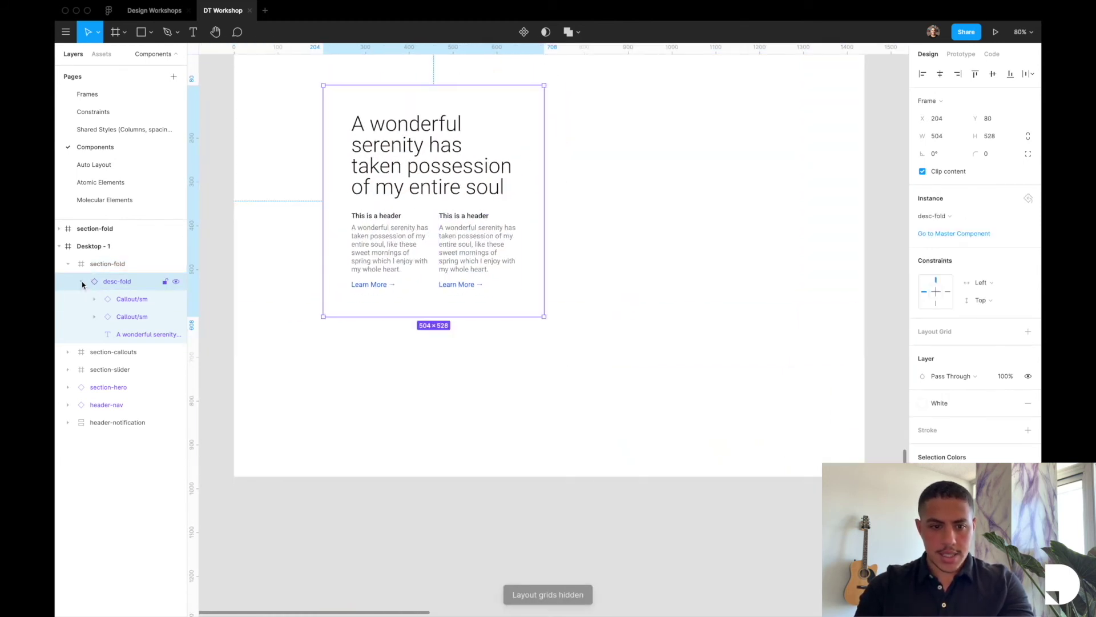
scroll(462, 255, "up", 2)
scroll(499, 219, "up", 4)
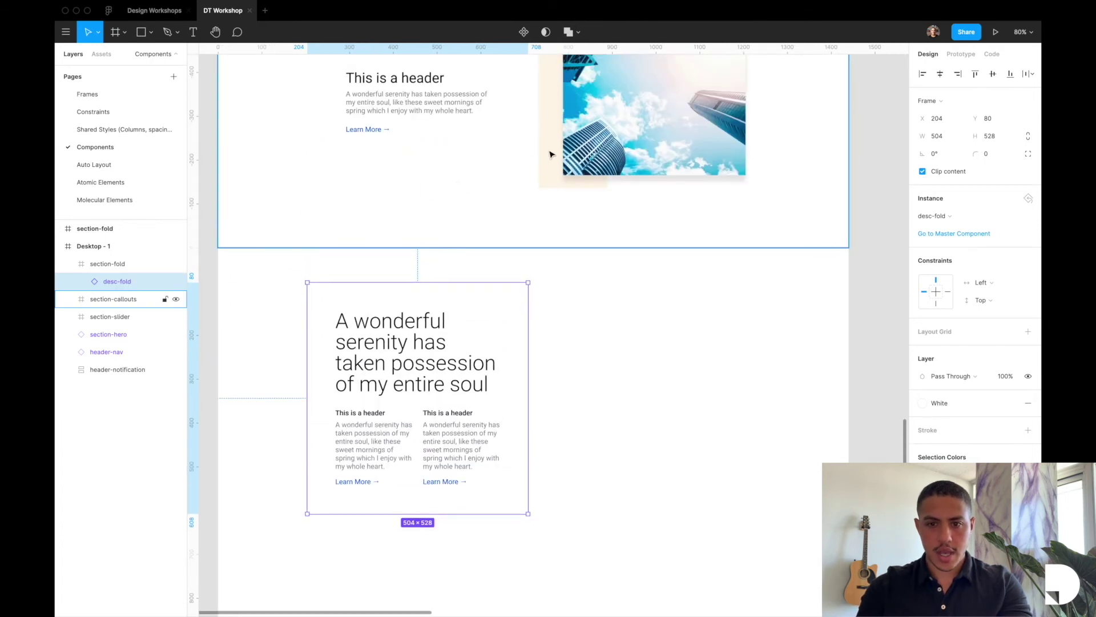
scroll(543, 284, "up", 4)
scroll(628, 256, "down", 1)
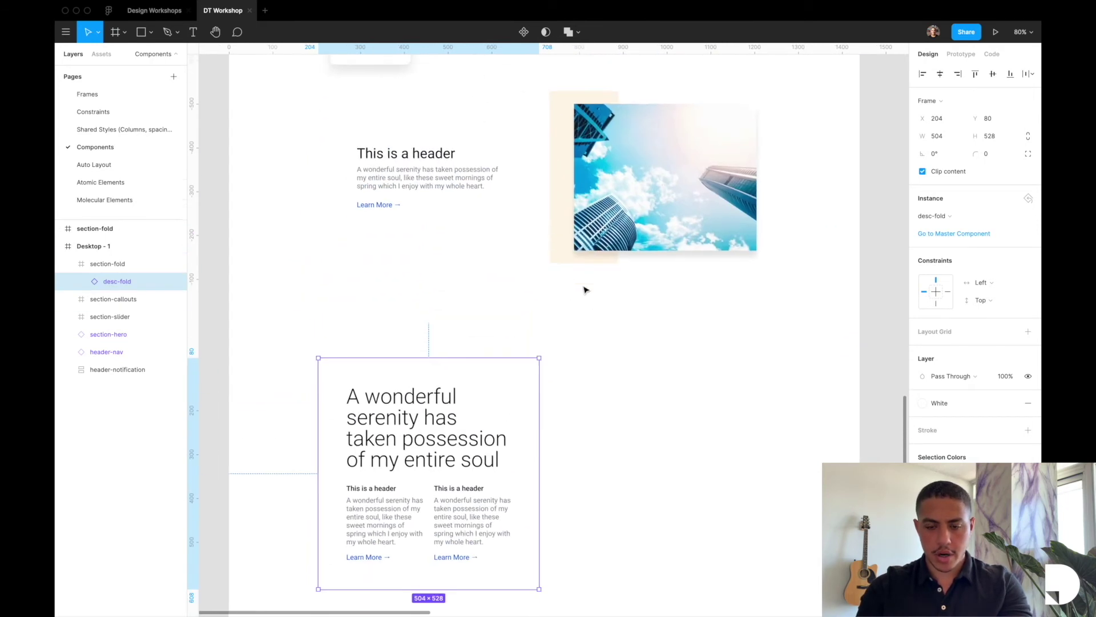
scroll(584, 290, "down", 1)
Replace desc-fold's White fill with the sandy FFF6E9 colour sampled from the canvas
left_click(1010, 404)
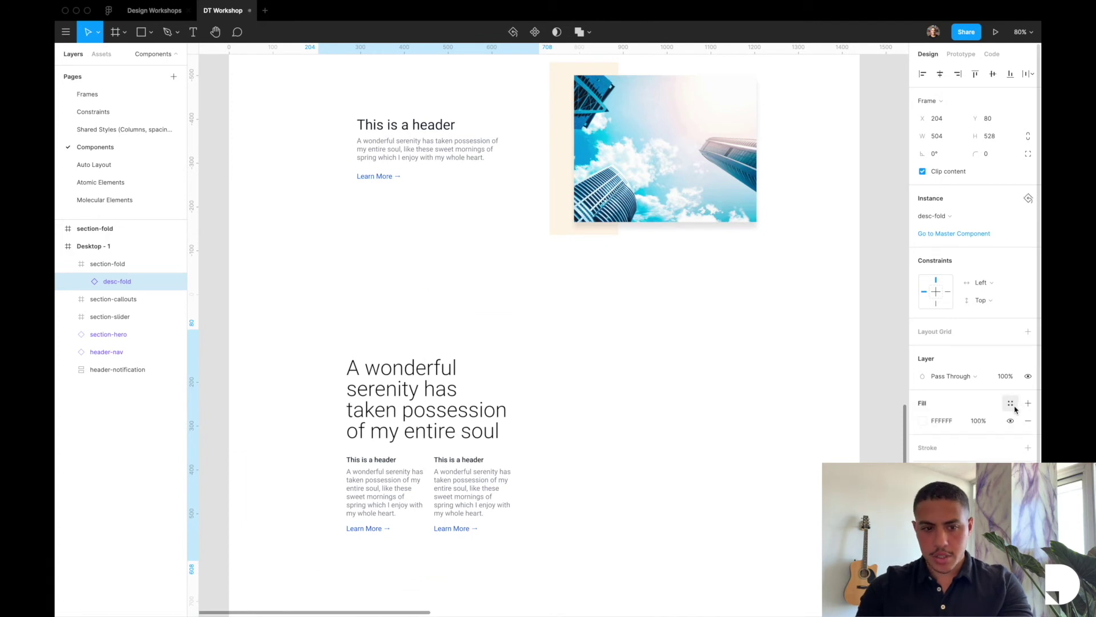
left_click(923, 421)
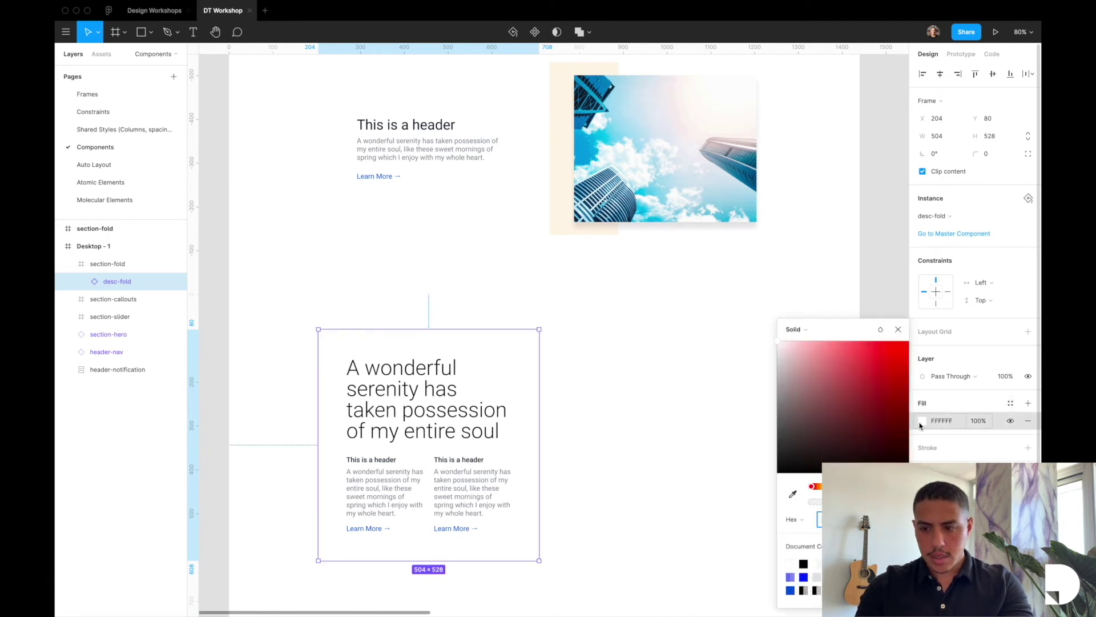
left_click(793, 493)
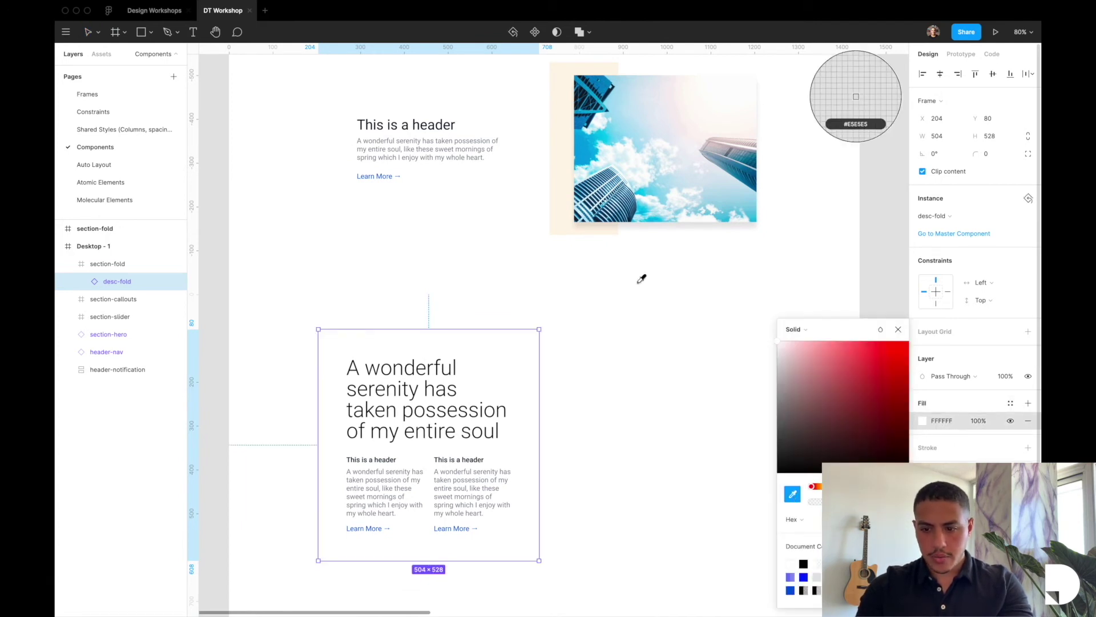
left_click(567, 205)
scroll(529, 417, "down", 4)
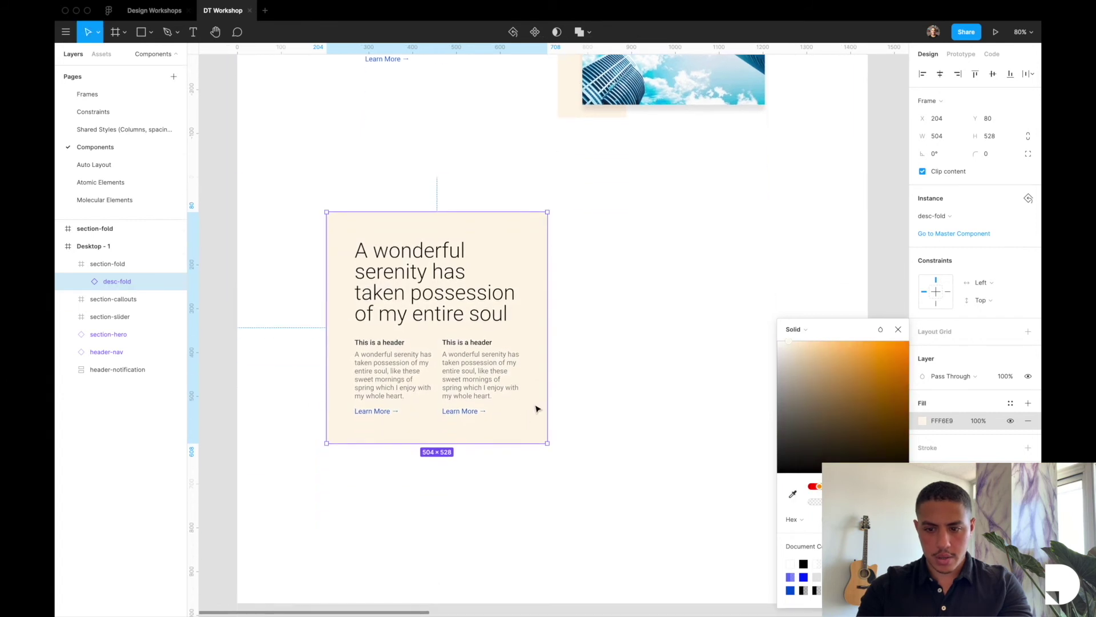
left_click(898, 328)
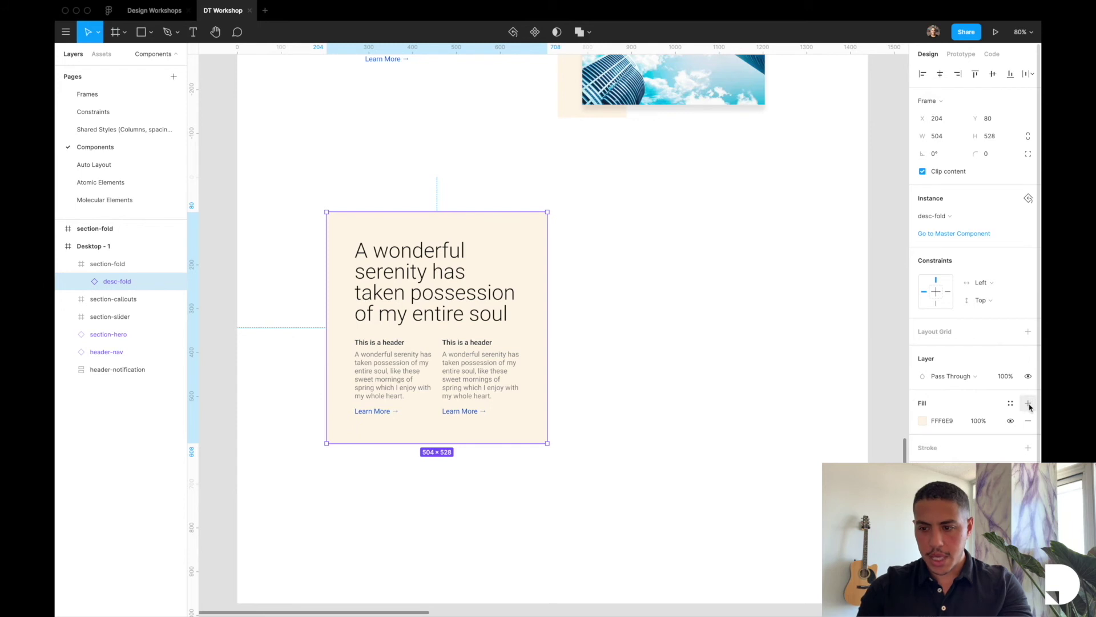
Save the fill as a new colour style named Sandy and show layout grids again
left_click(1010, 402)
left_click(1022, 425)
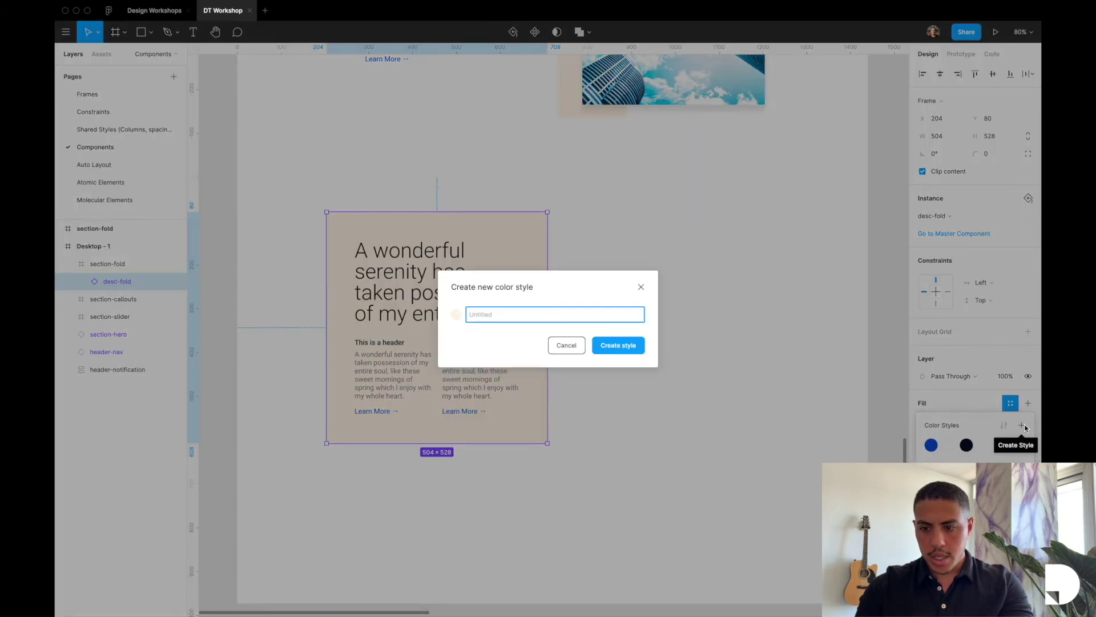
type("Sandy")
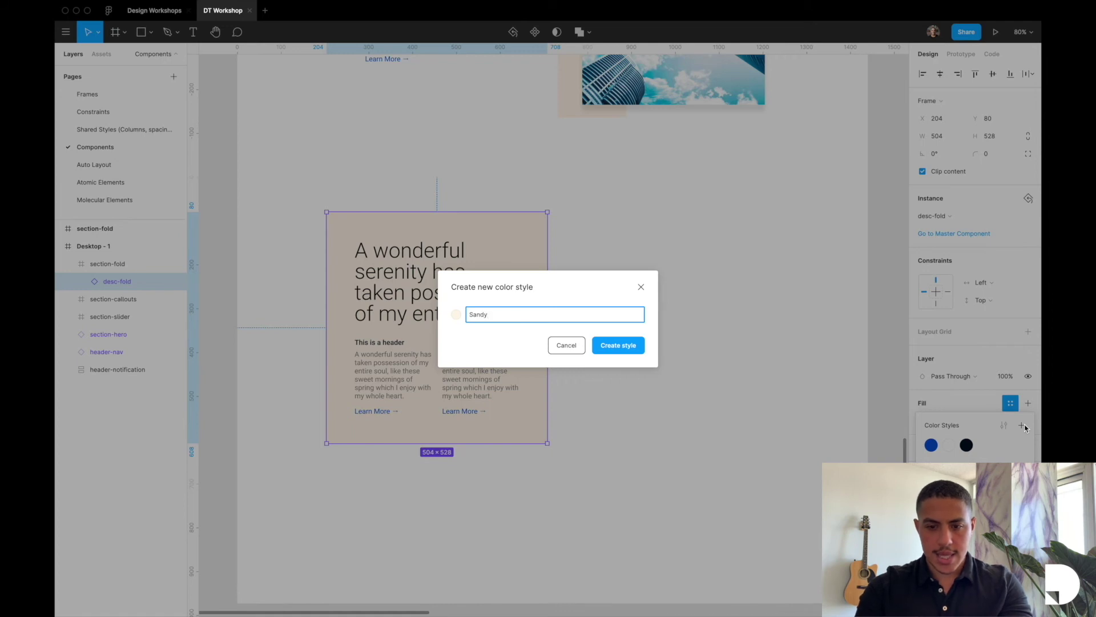
key("Return")
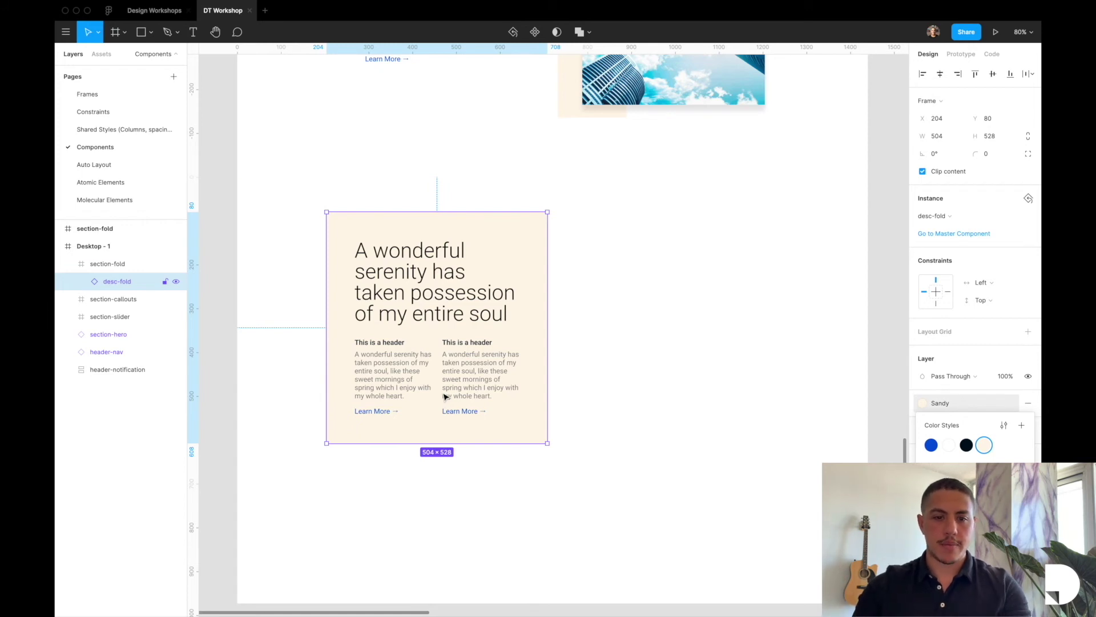
key("f")
key("ctrl+g")
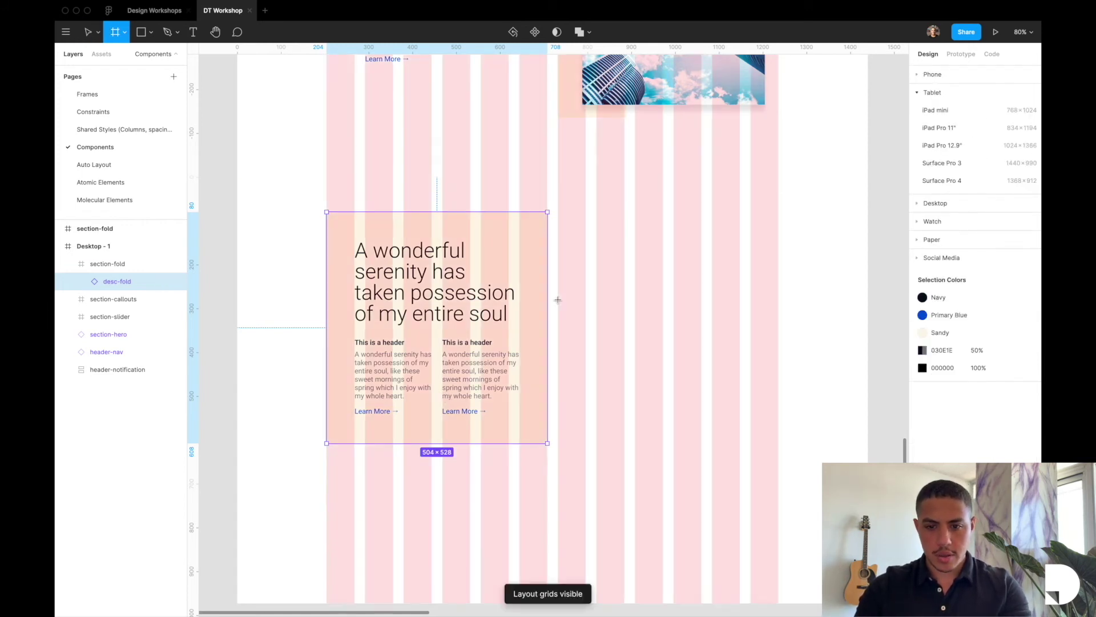
Draw a frame right of desc-fold and resize it to 504×528 at X 732, Y 80
left_click_drag(562, 217, 765, 444)
left_click_drag(766, 337, 782, 337)
scroll(778, 337, "up", 10)
scroll(437, 379, "left", 10)
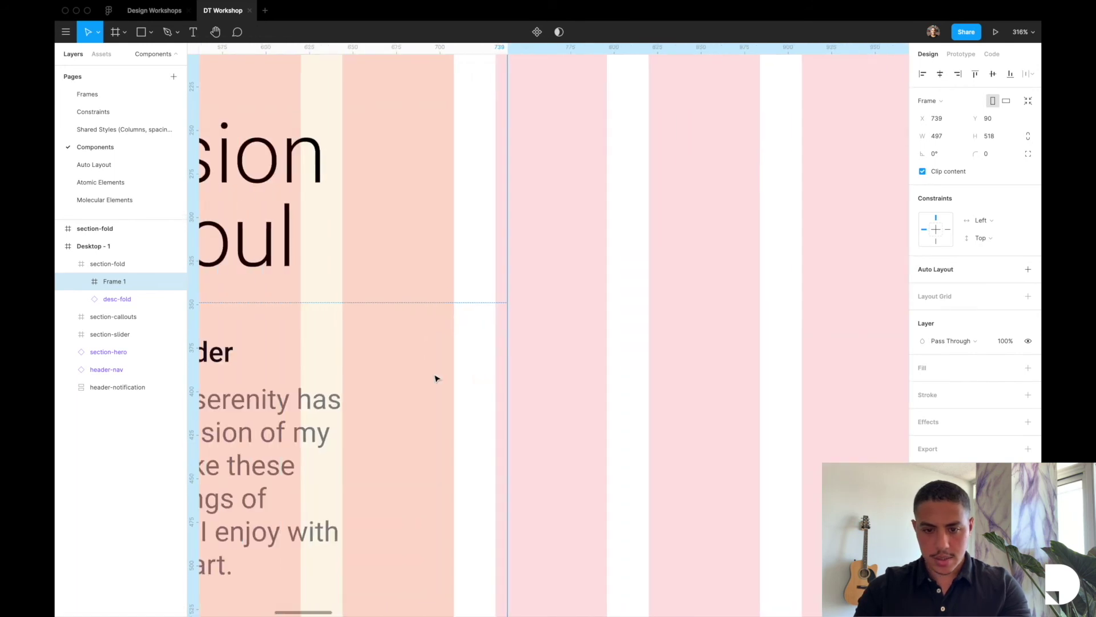
left_click_drag(526, 348, 514, 350)
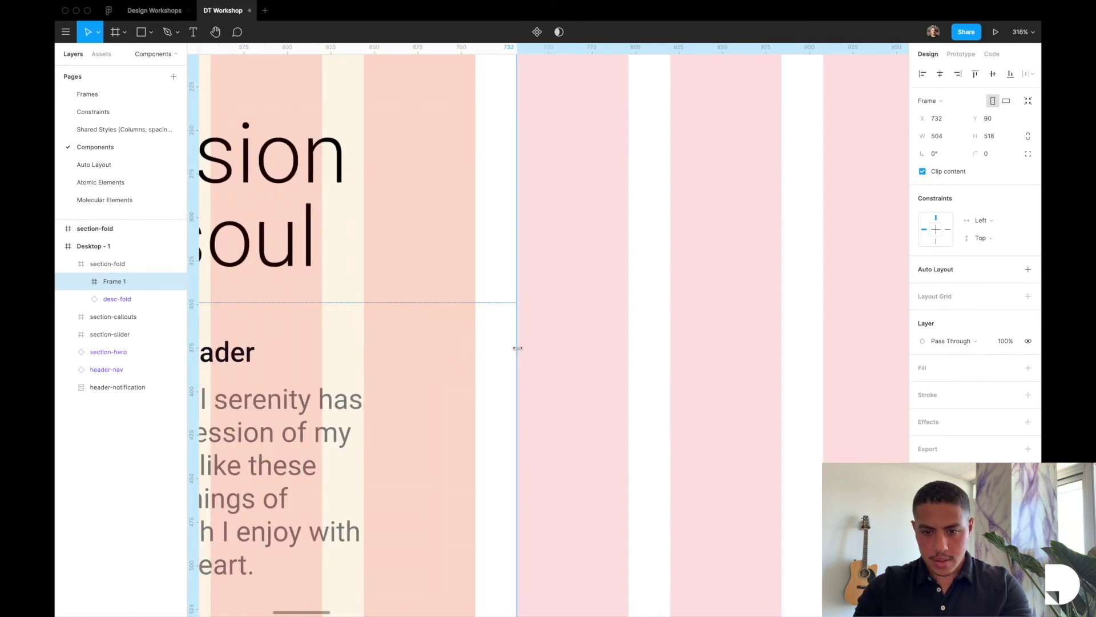
scroll(515, 350, "up", 10)
scroll(520, 352, "down", 10)
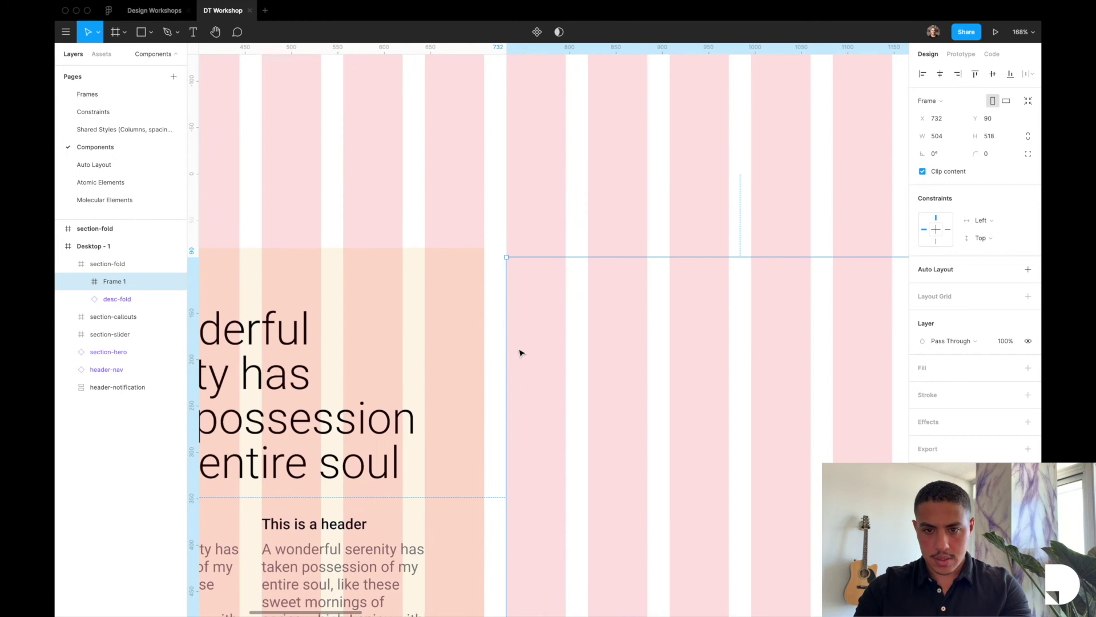
left_click_drag(536, 257, 537, 248)
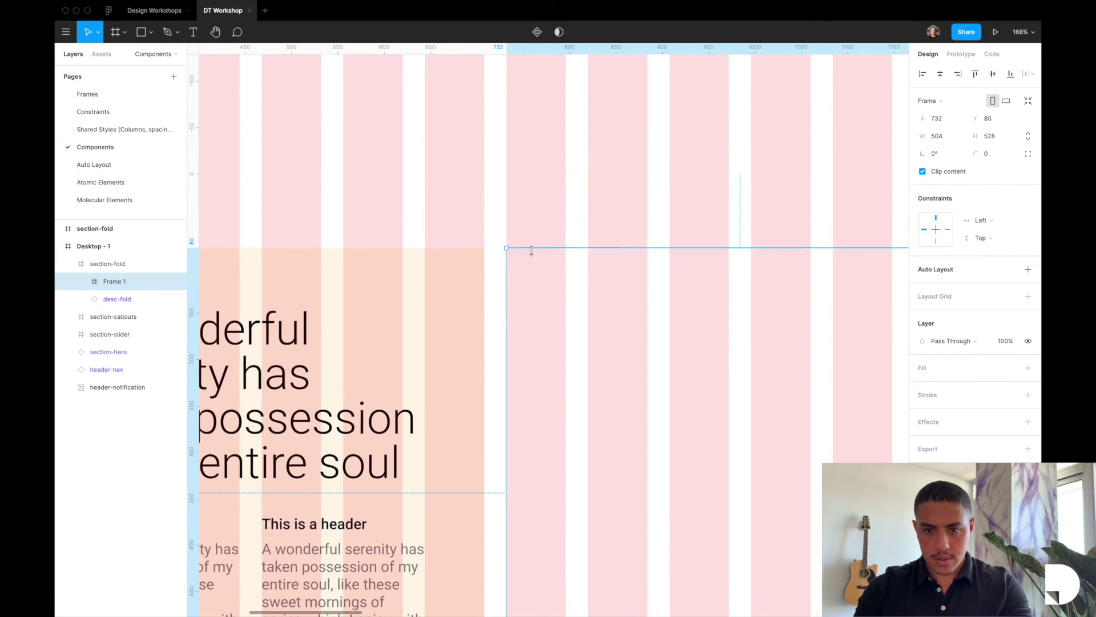
scroll(534, 249, "down", 5)
scroll(533, 338, "down", 2)
scroll(534, 360, "up", 5)
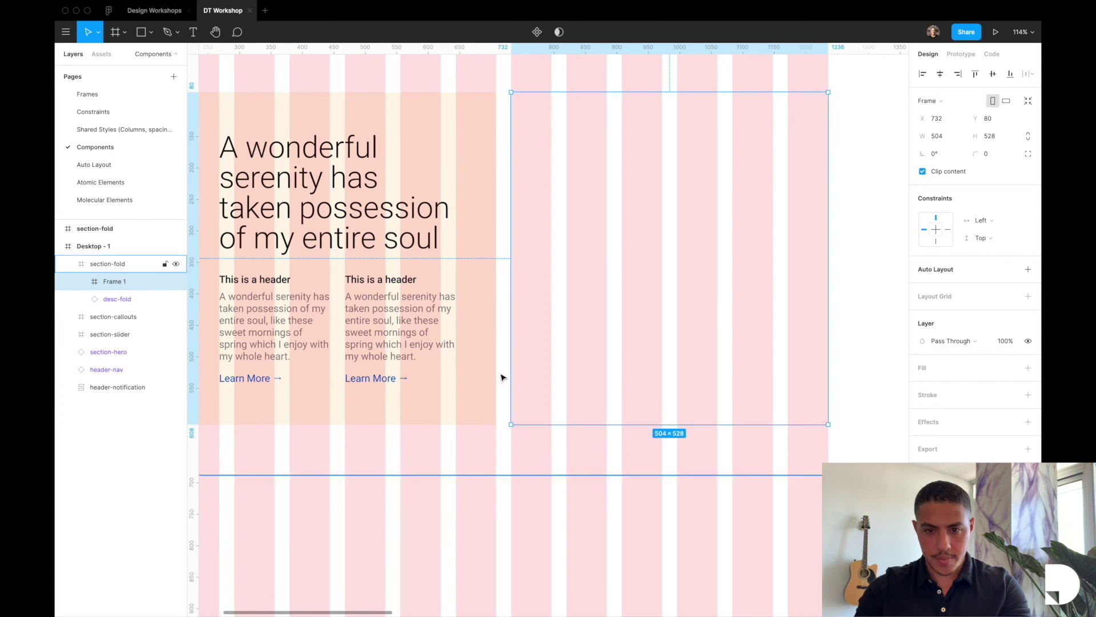
scroll(506, 367, "down", 5)
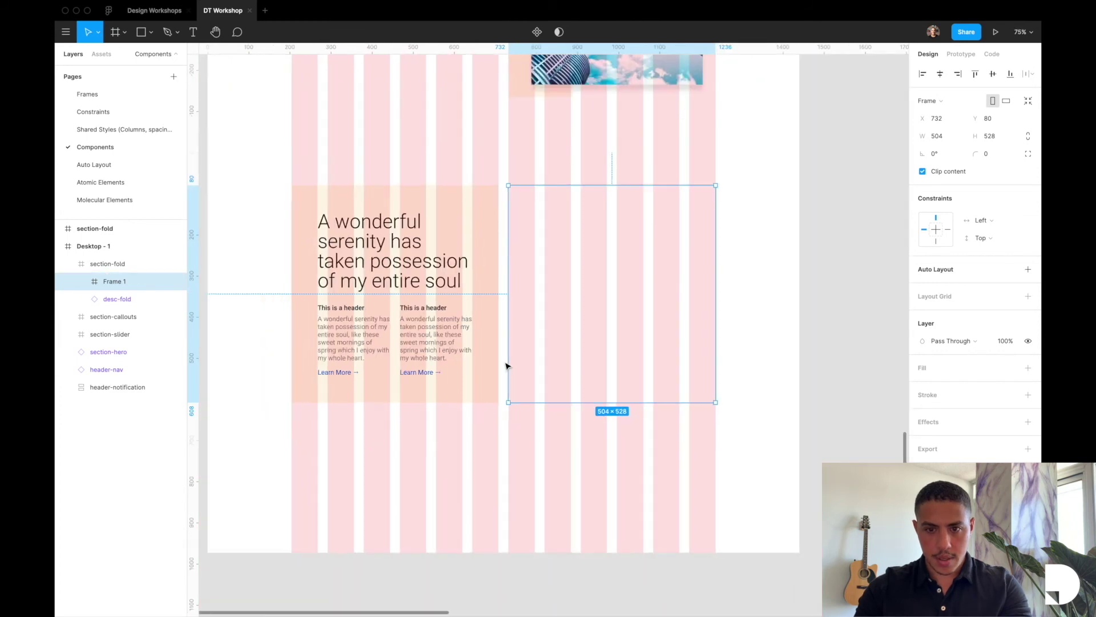
Rename Frame 1 to img-wrapper
double_click(112, 283)
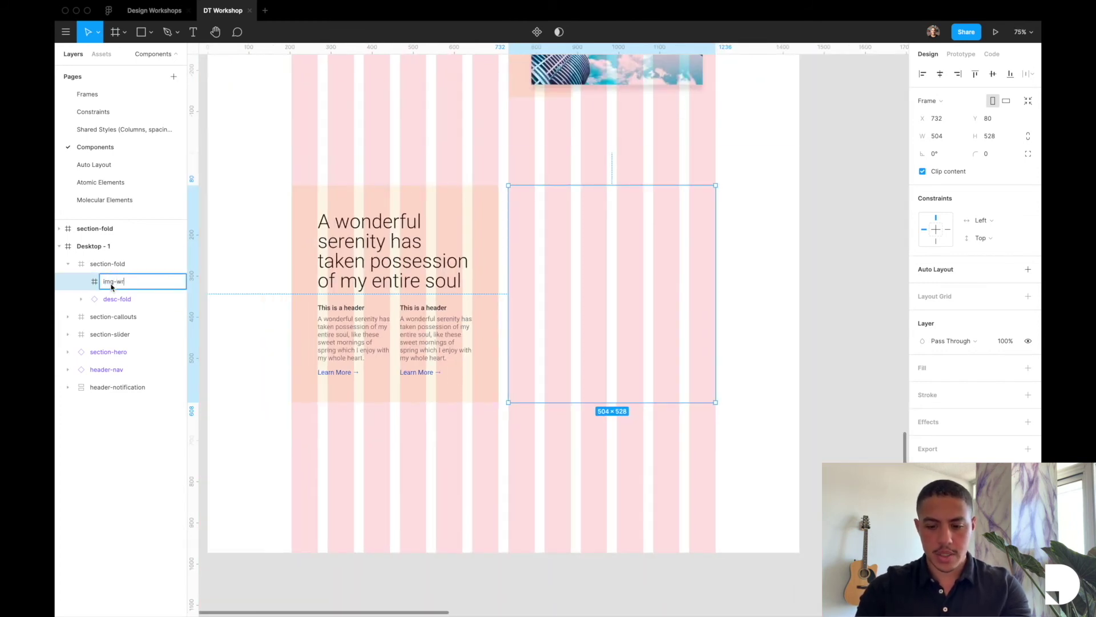
type("img-wrapper")
key("Return")
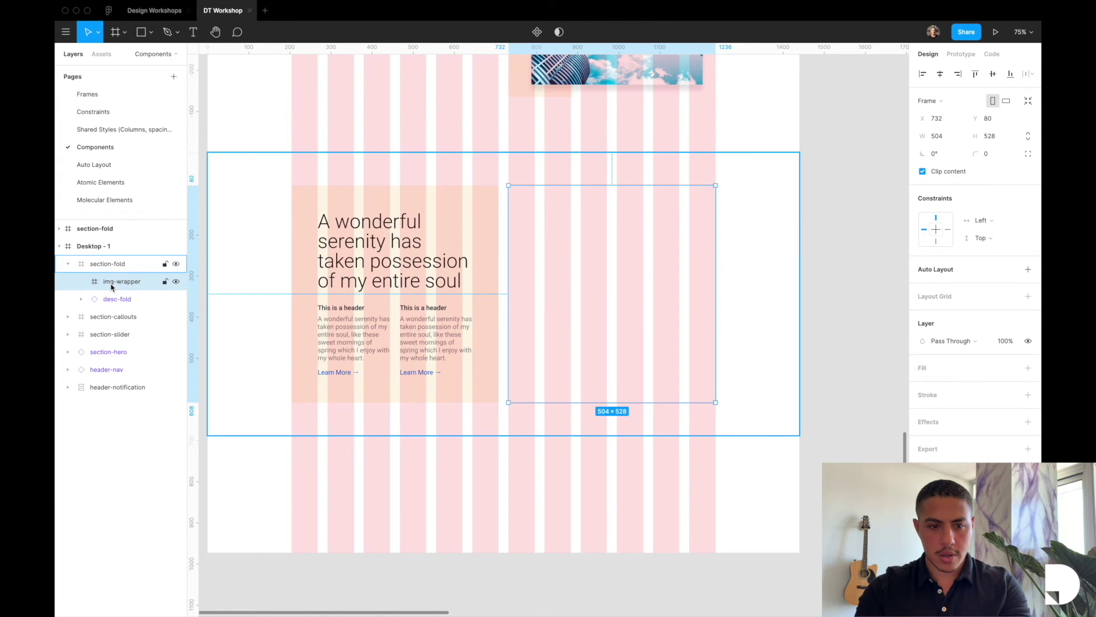
Give img-wrapper an image fill from img-wrapper.png and hide the layout grid
left_click(1028, 368)
left_click(922, 386)
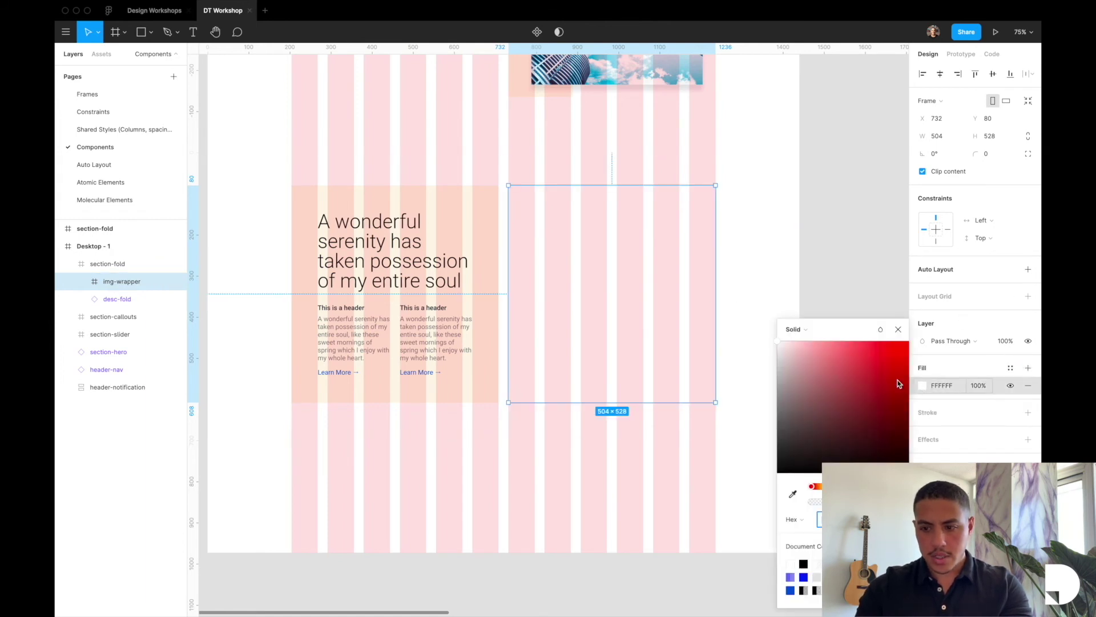
left_click(805, 331)
left_click(797, 398)
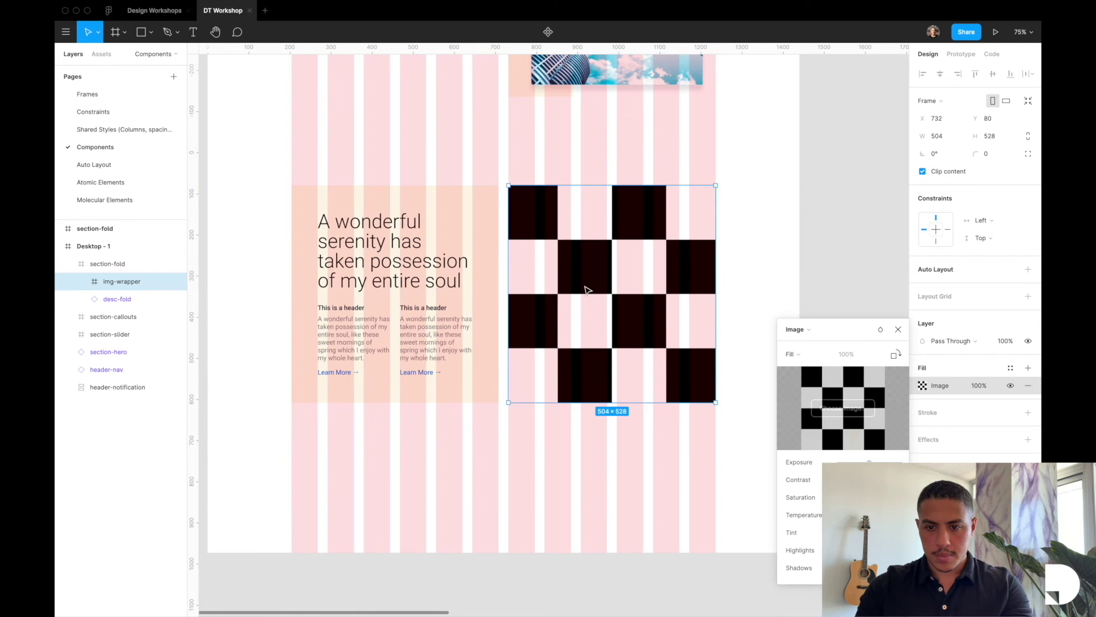
left_click(843, 408)
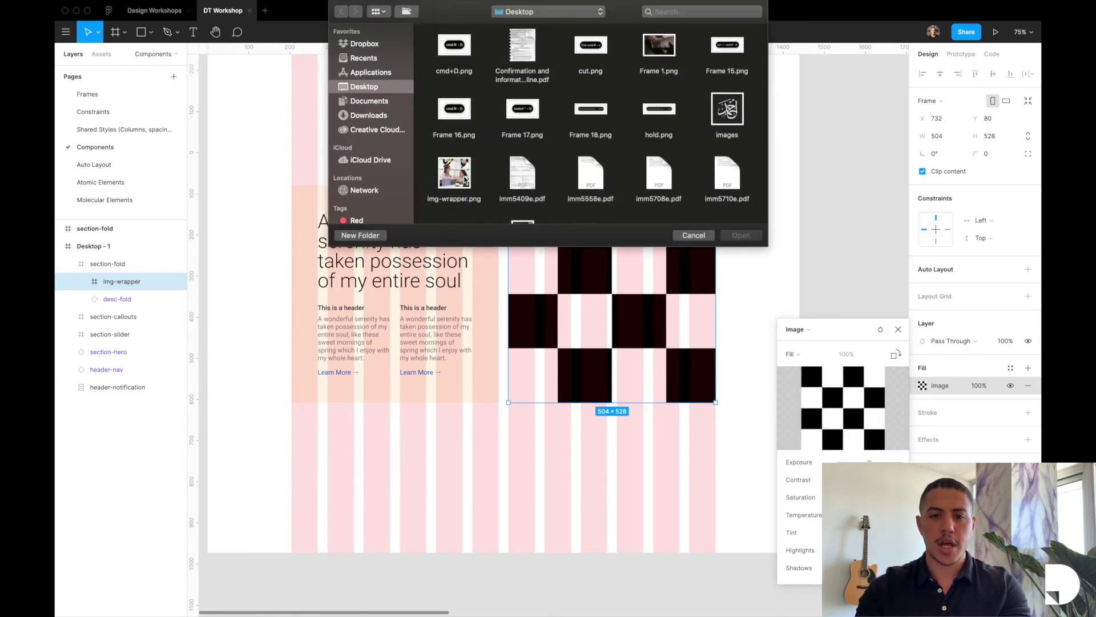
left_click(457, 168)
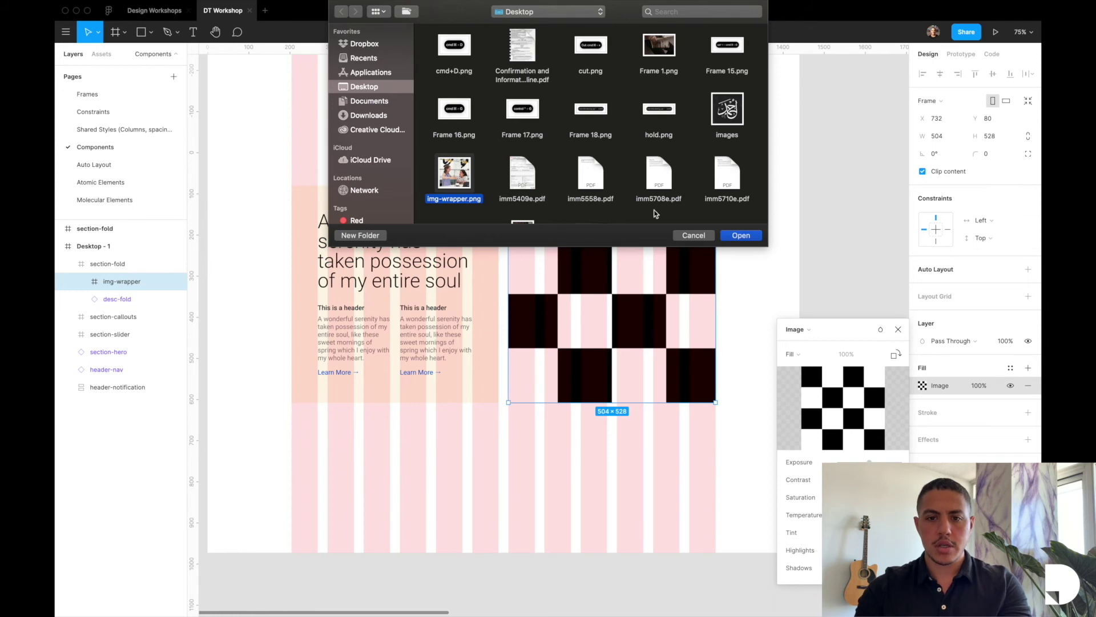
left_click(733, 237)
left_click(737, 236)
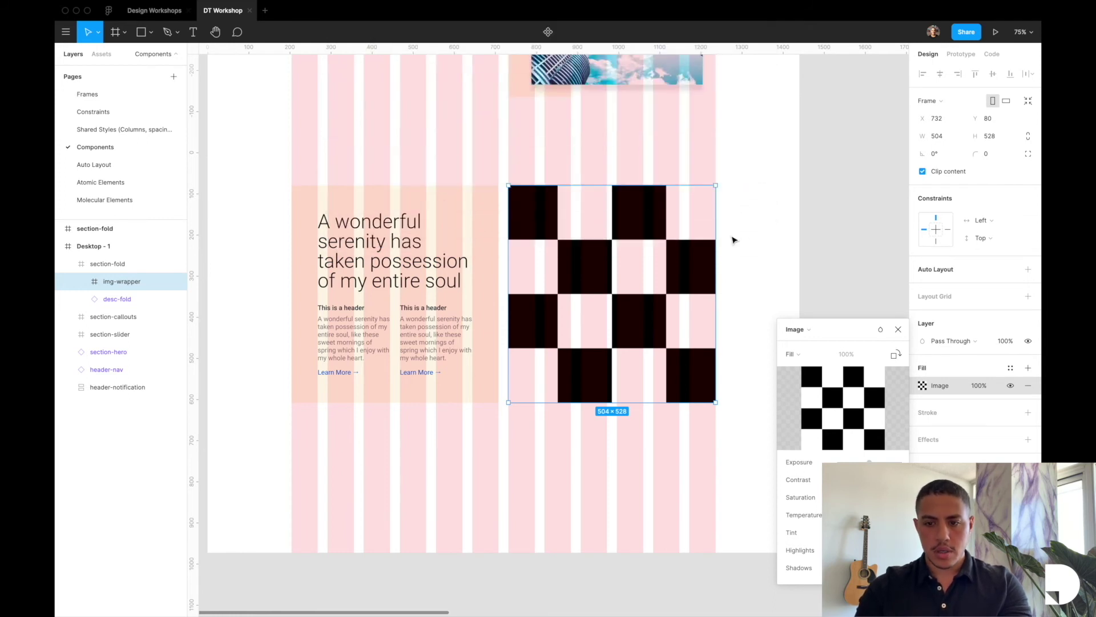
left_click(899, 329)
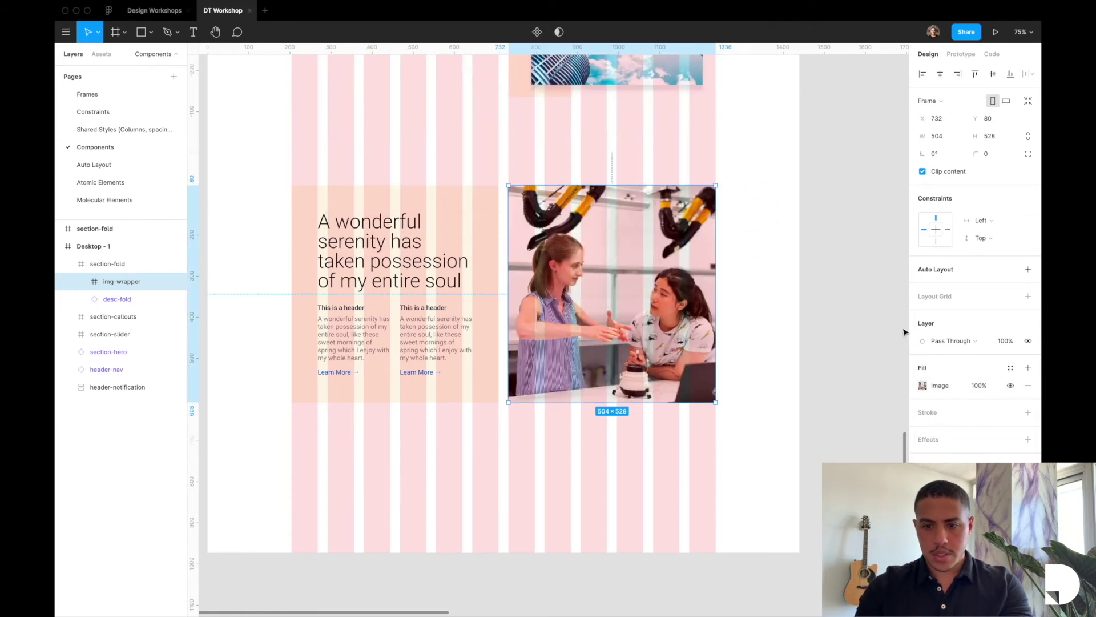
key("ctrl+g")
left_click(647, 488)
scroll(646, 488, "left", 3)
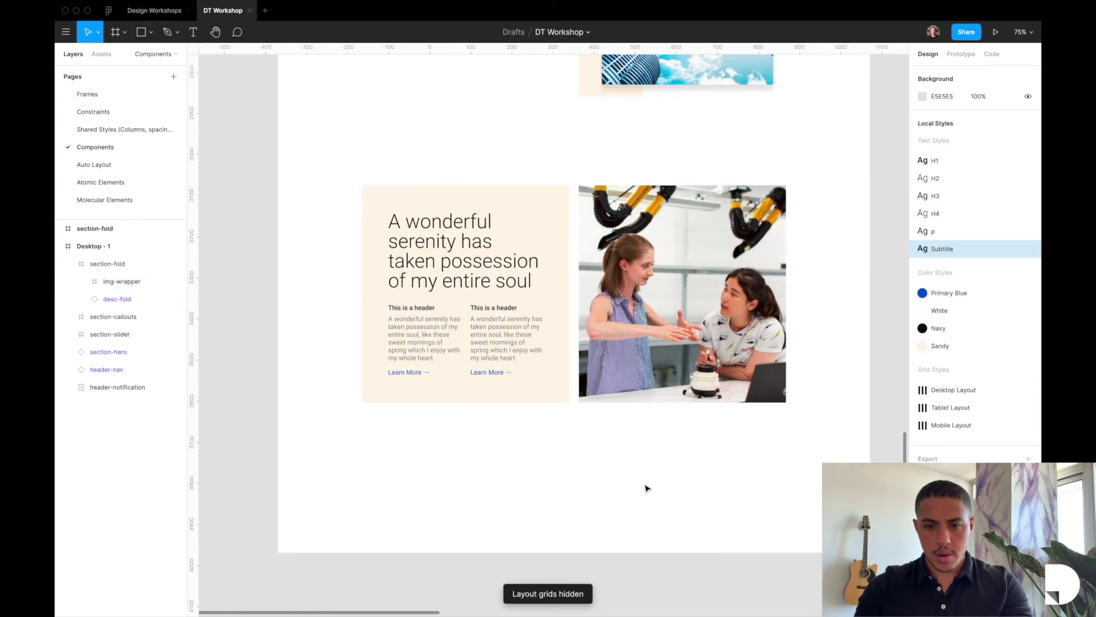
Wrap desc-fold and img-wrapper together in a new frame named fold
left_click(131, 301)
left_click(127, 286, "shift")
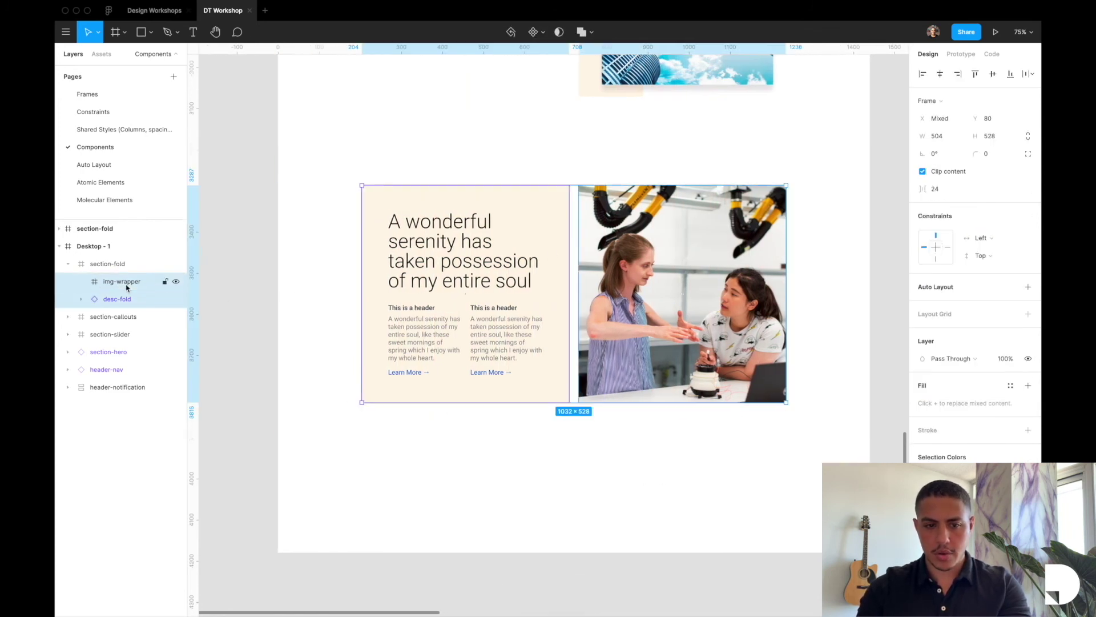
key("alt+super+g")
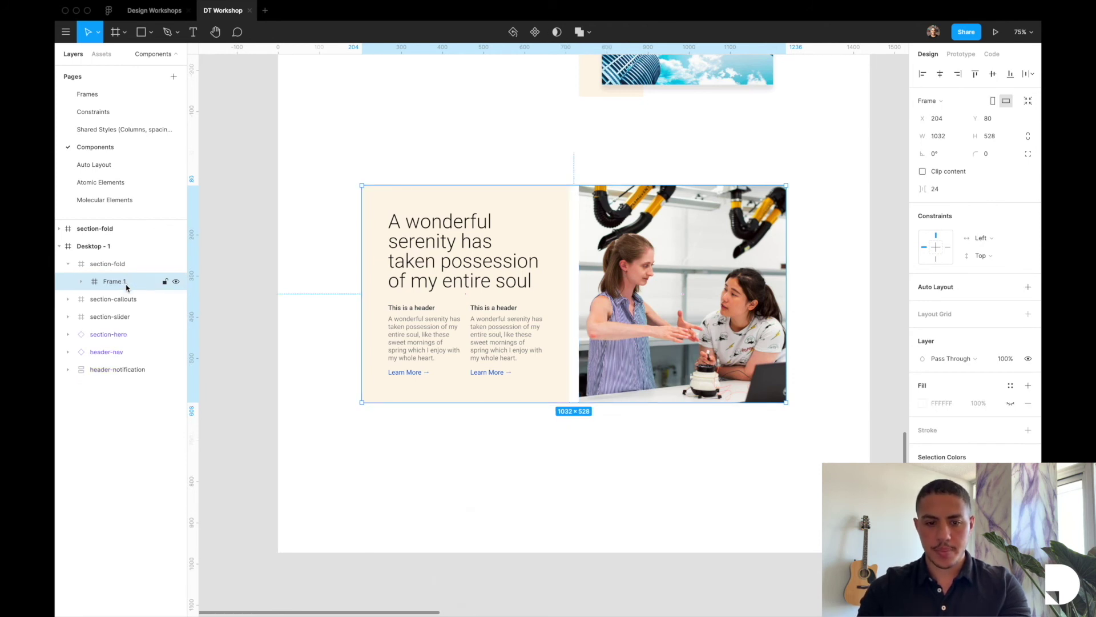
double_click(114, 282)
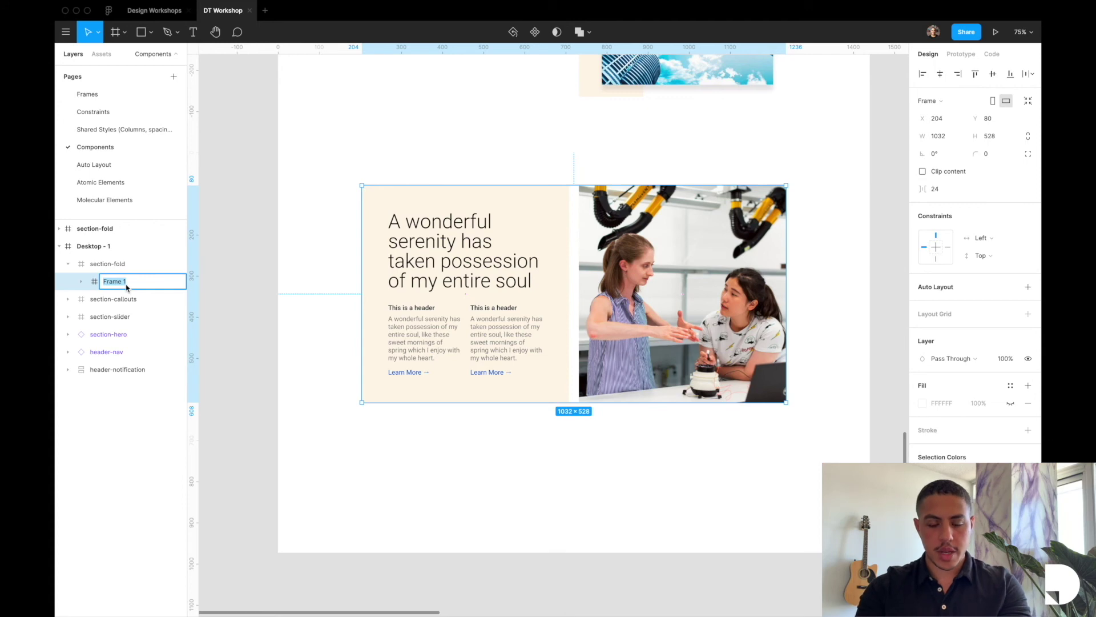
type("fold")
key("Return")
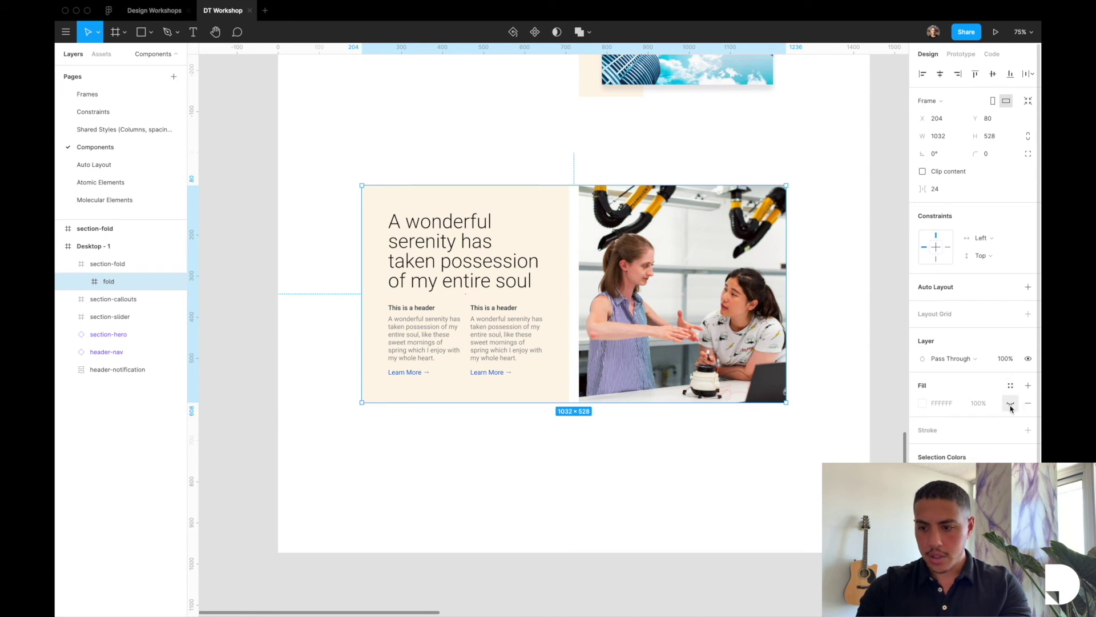
Fill the fold frame with the Sandy colour style
left_click(1010, 386)
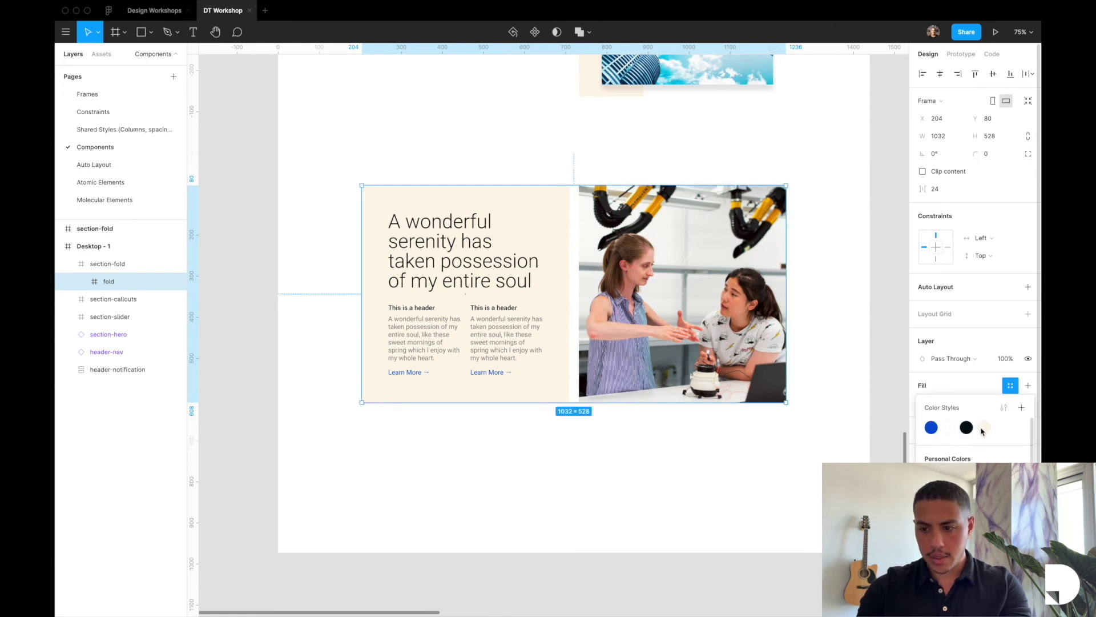
left_click(980, 430)
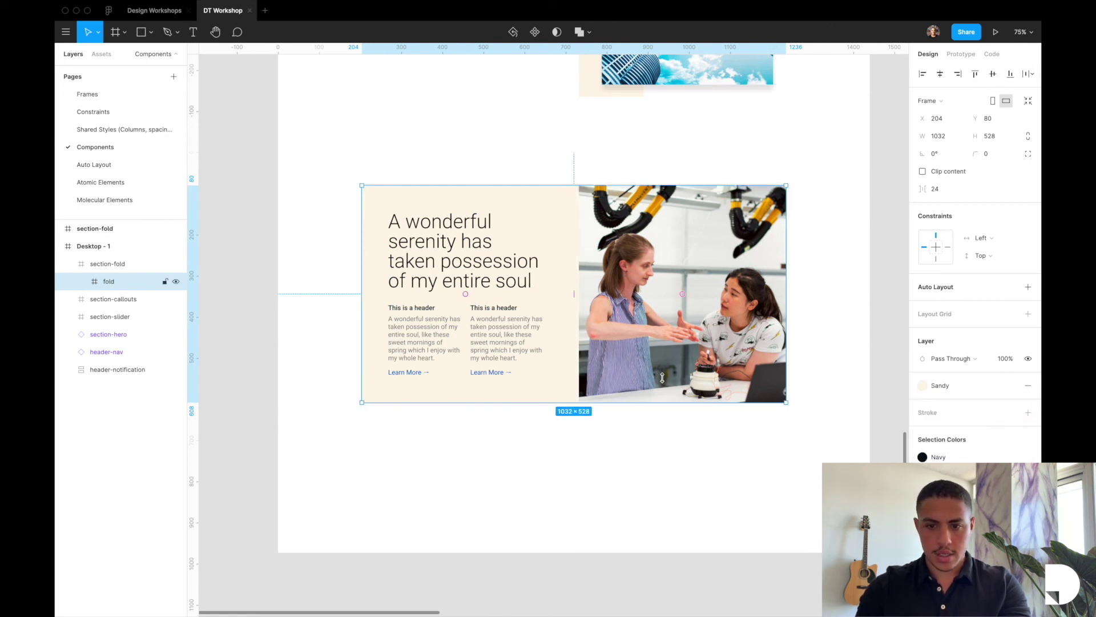
scroll(577, 460, "right", 3)
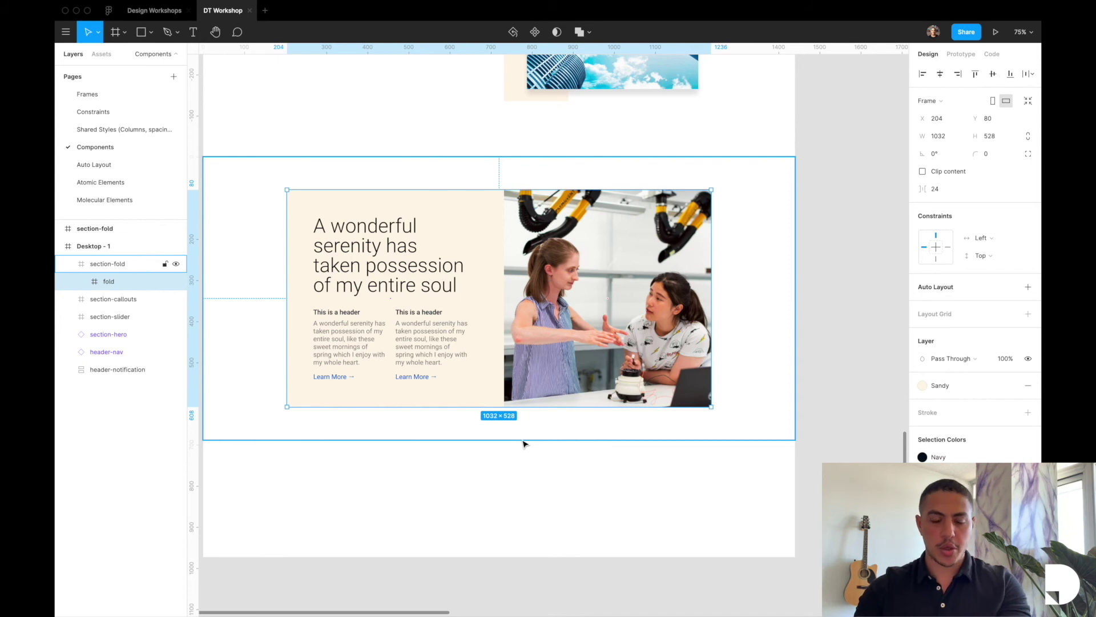
Cut fold out of section-fold and paste it onto the Molecular Elements page
scroll(525, 443, "left", 1)
left_click(108, 264)
left_click(117, 281)
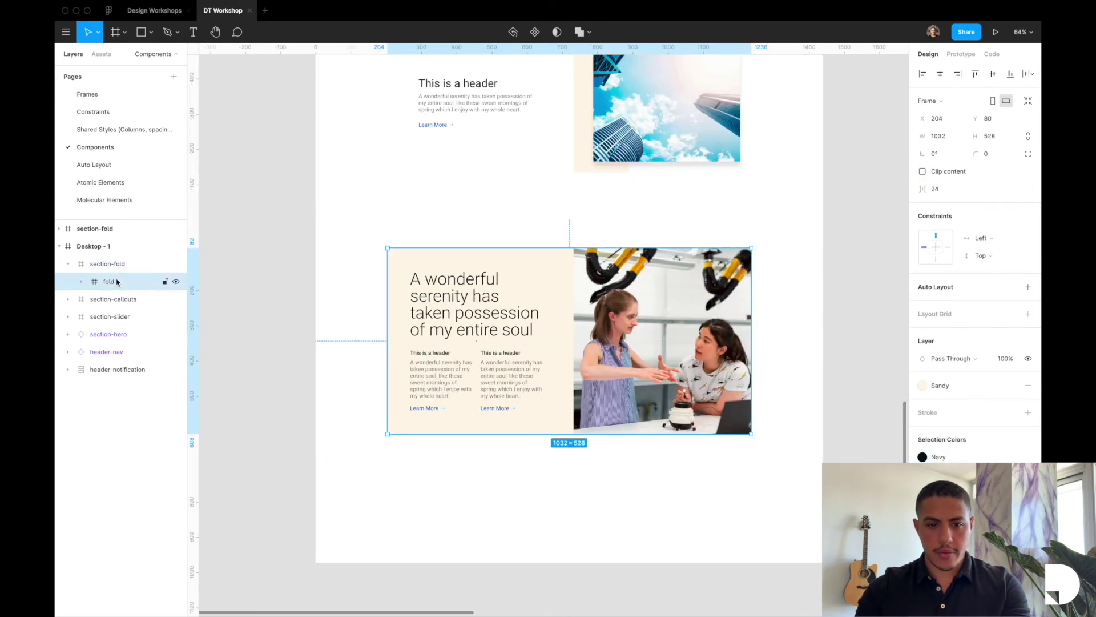
key("Delete")
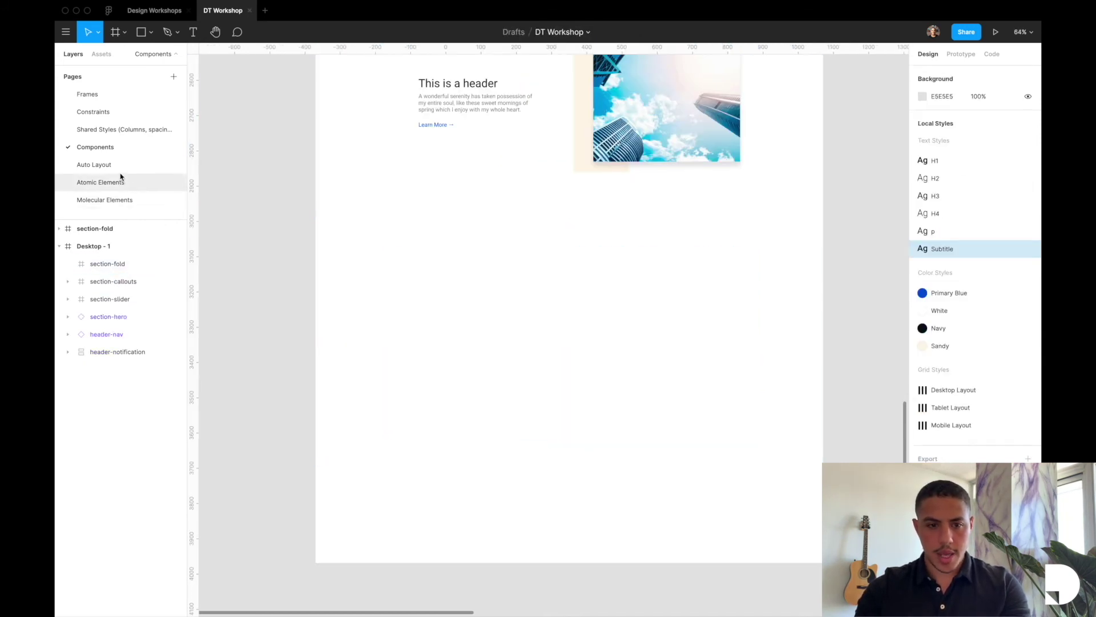
left_click(112, 197)
scroll(377, 251, "down", 6)
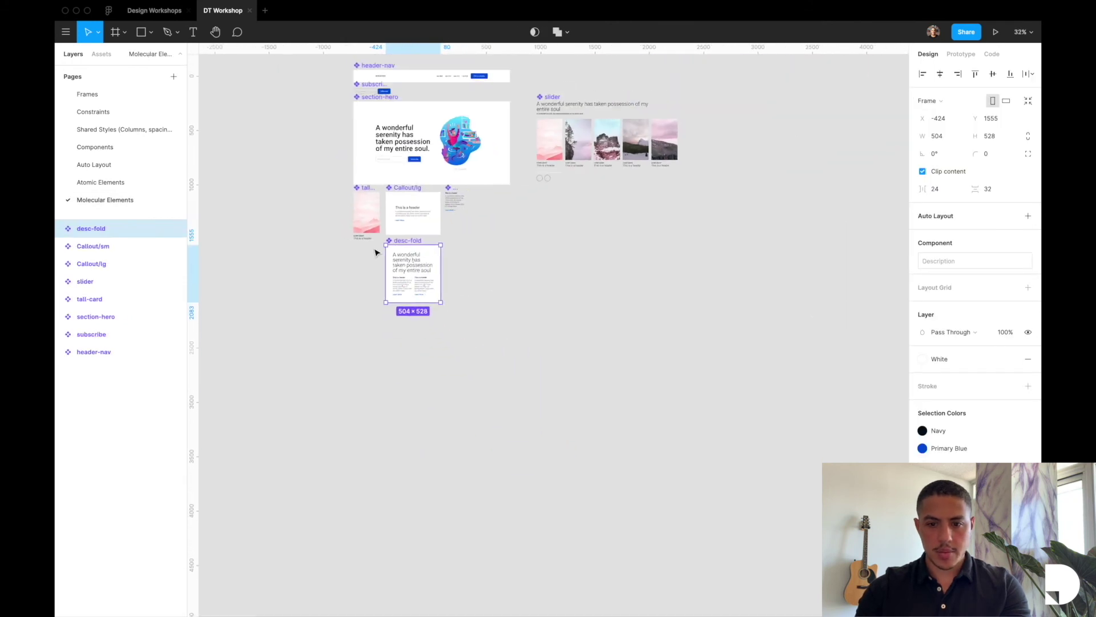
left_click(456, 403)
key("ctrl+v")
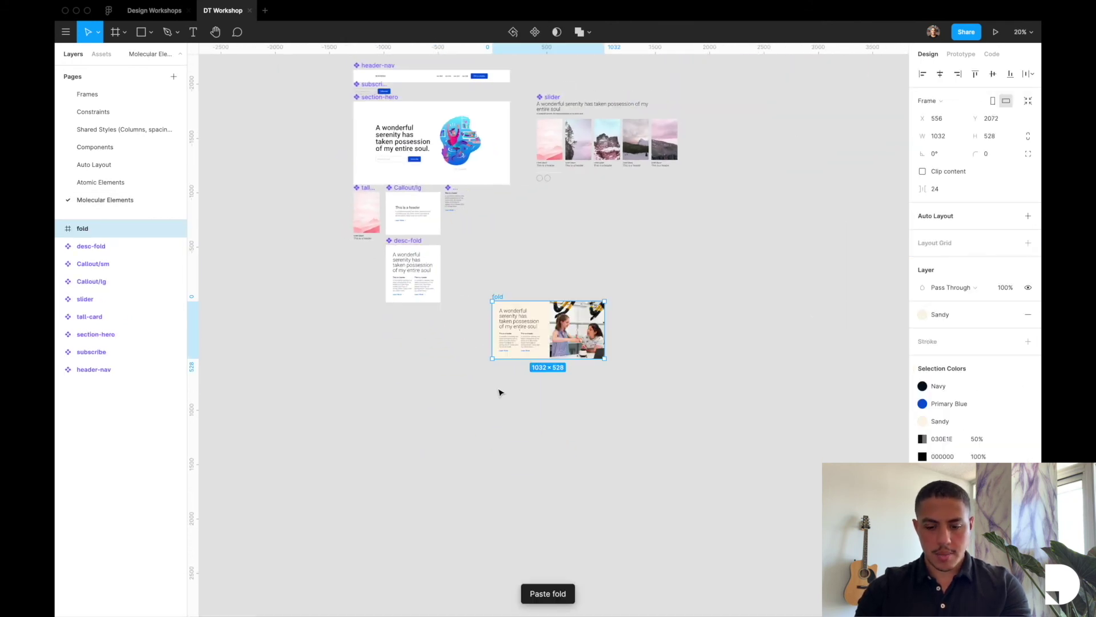
scroll(500, 392, "right", 3)
left_click_drag(434, 400, 691, 196)
Restore the photo inside fold and place the frame to the right of the slider
key("ctrl+z")
key("ctrl+z")
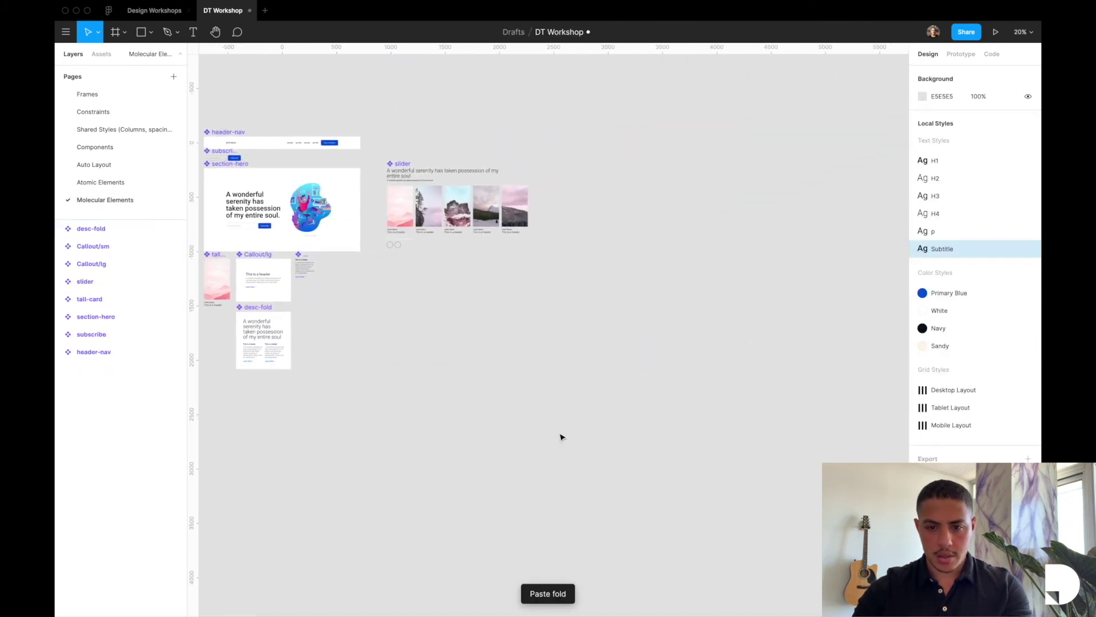
key("ctrl+shift+z")
left_click(542, 472)
left_click_drag(543, 472, 317, 335)
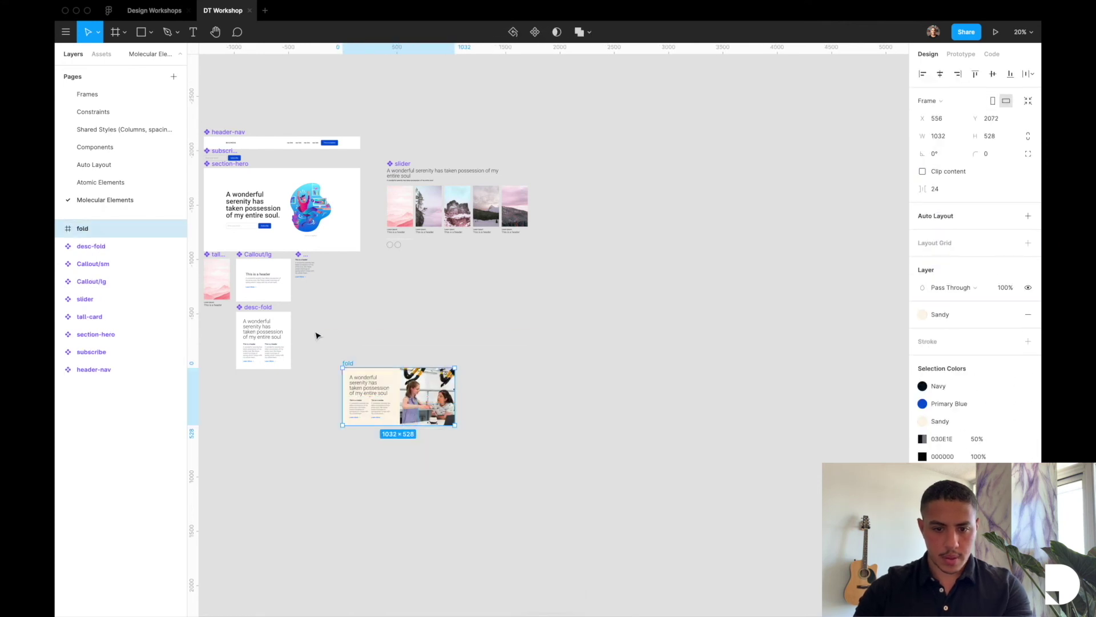
left_click_drag(414, 389, 645, 196)
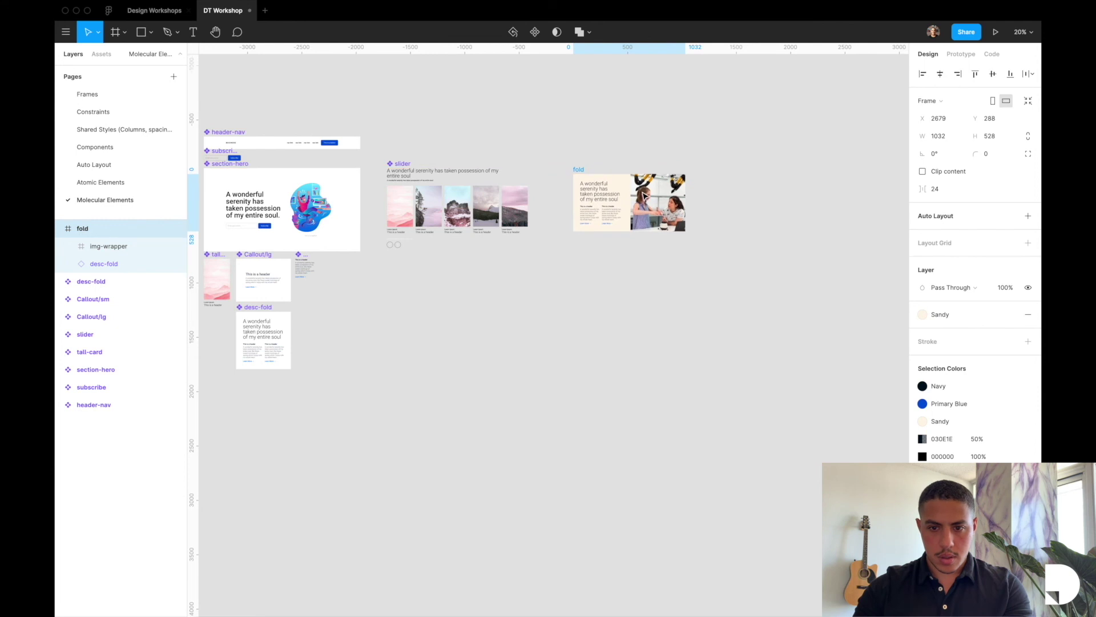
Make fold a component, check it in Assets, then return to the Components page
left_click(533, 33)
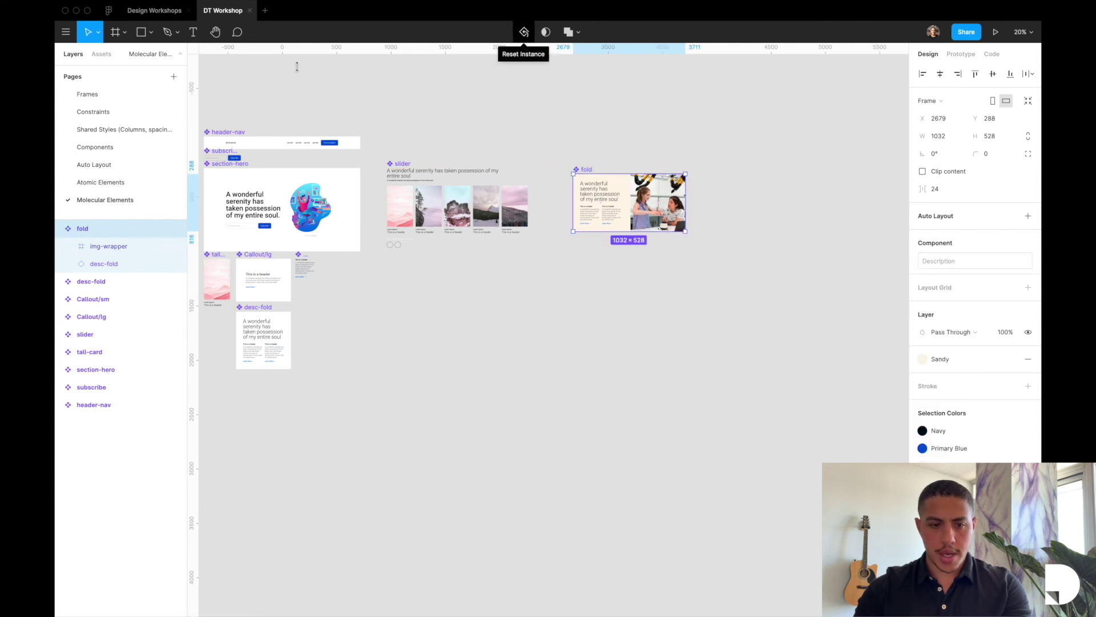
left_click(101, 54)
scroll(112, 382, "down", 2)
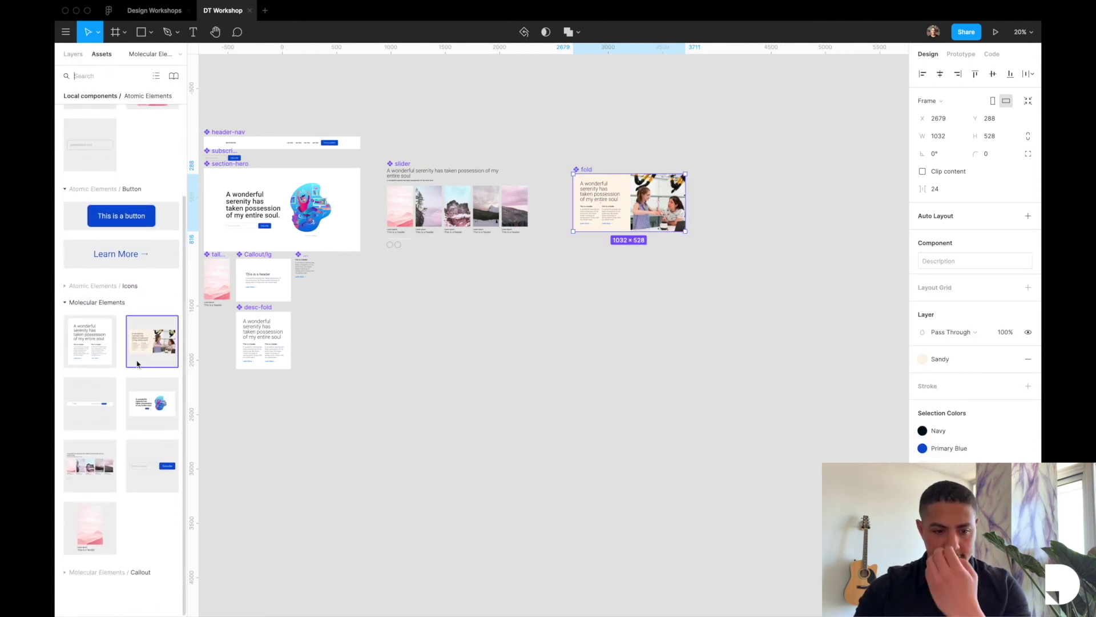
left_click(428, 382)
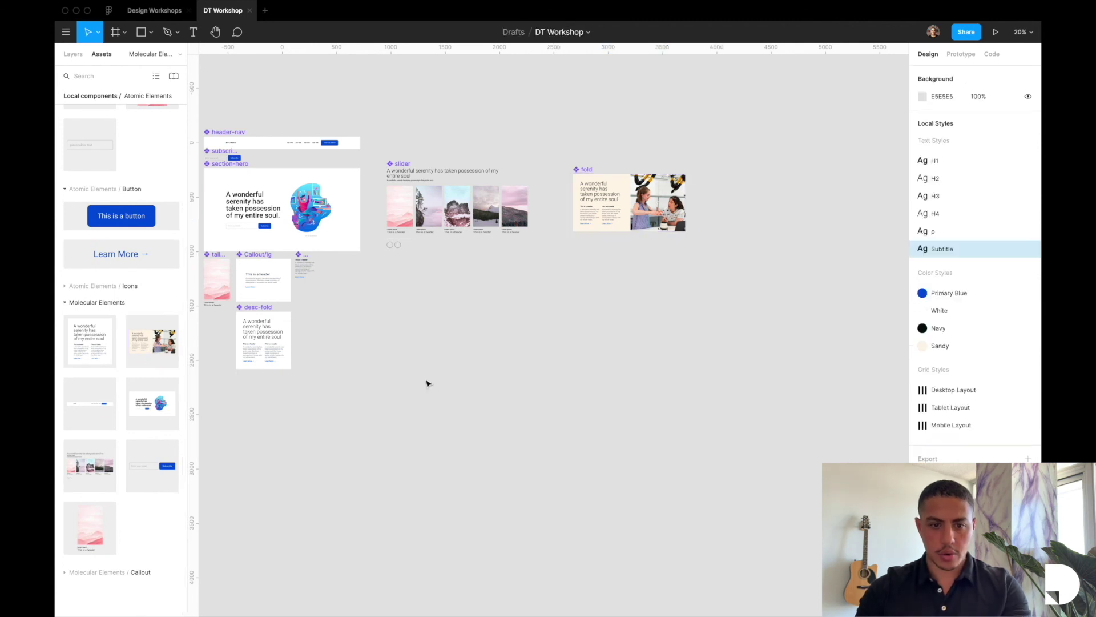
left_click(73, 54)
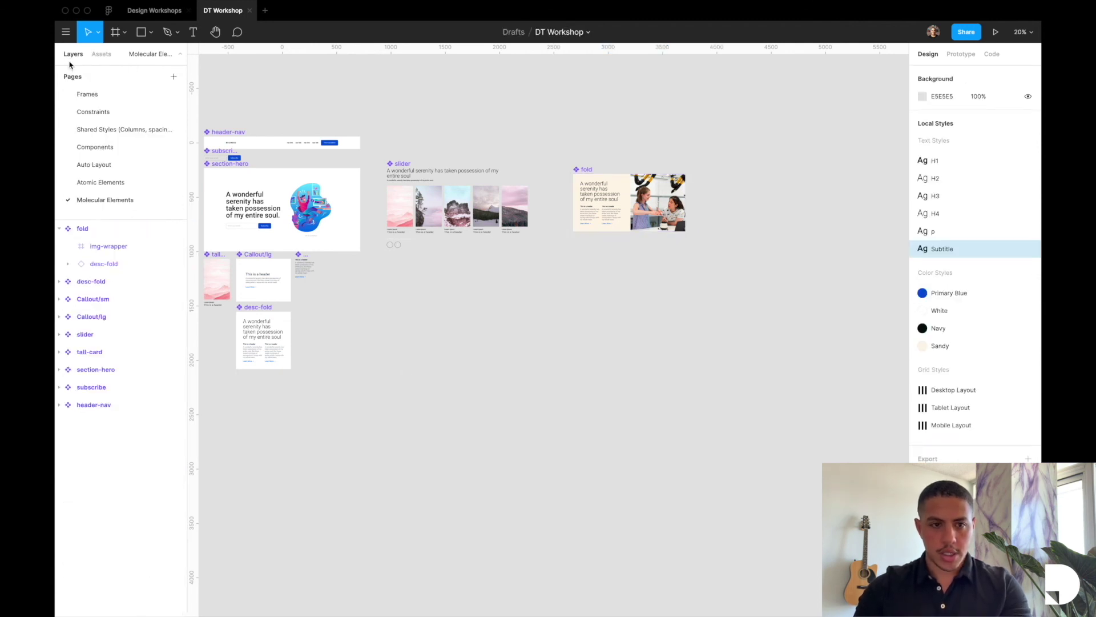
left_click(112, 149)
left_click(108, 57)
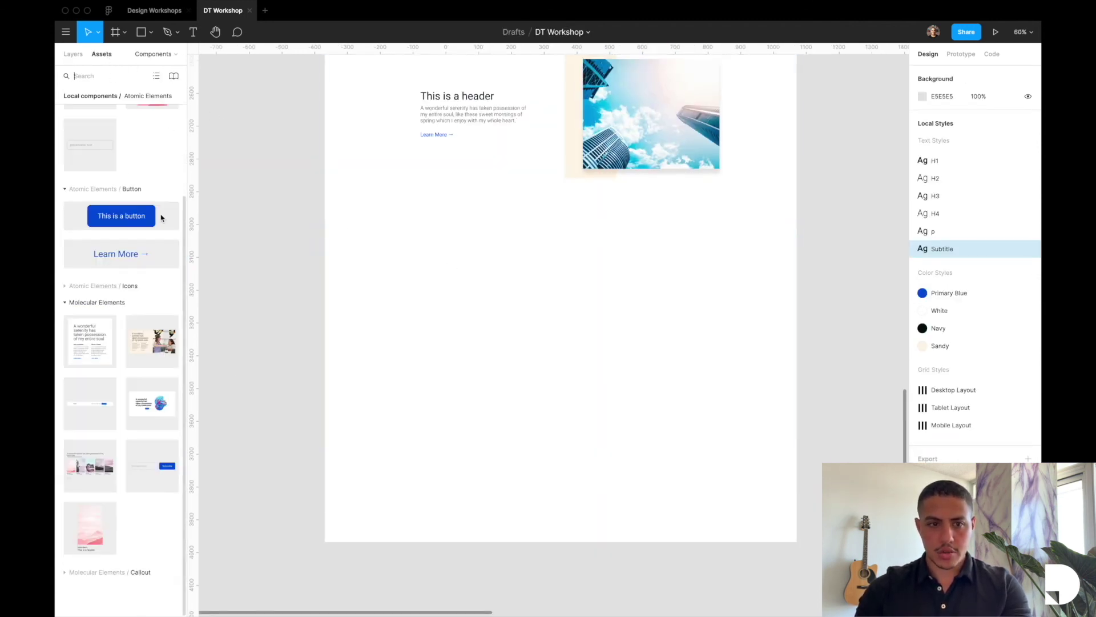
Drag a fold component instance into section-fold and centre it horizontally and vertically
left_click_drag(165, 338, 543, 335)
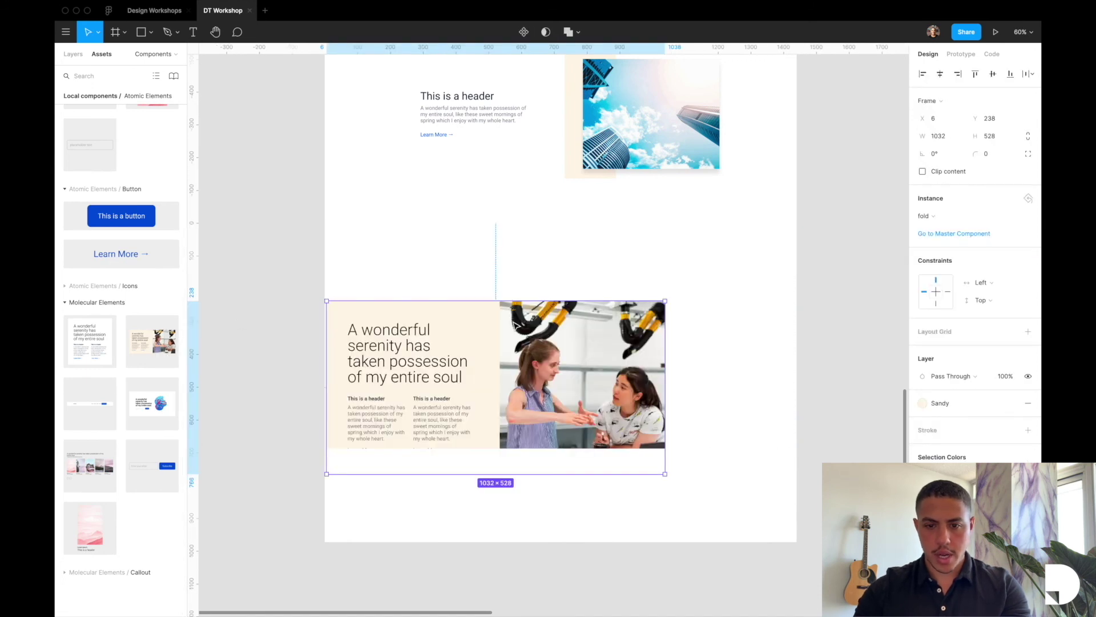
left_click(940, 75)
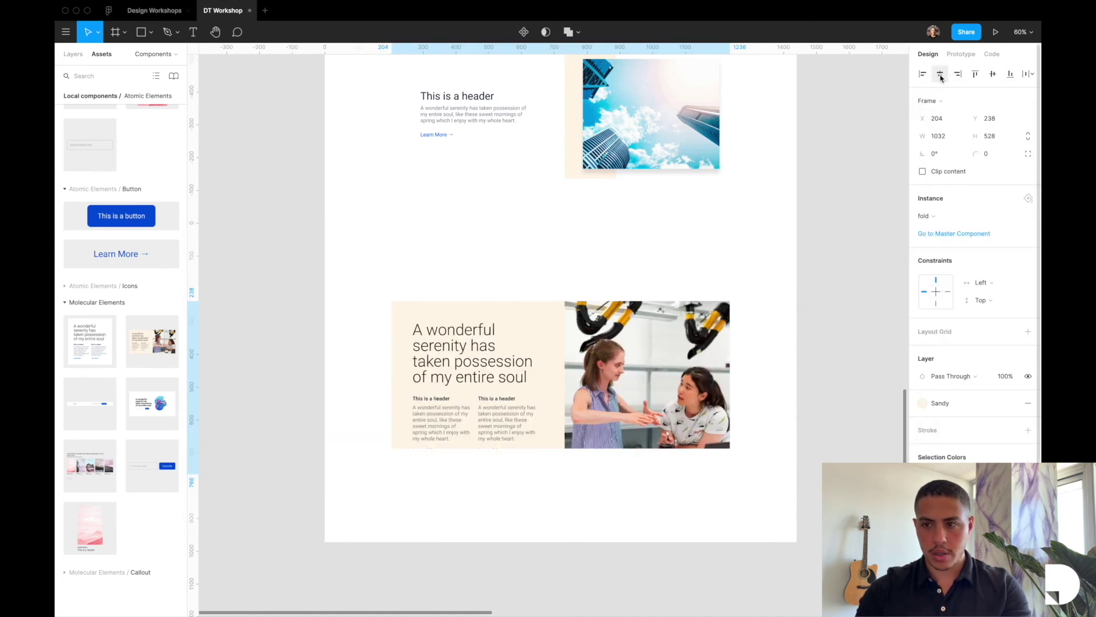
left_click(993, 74)
left_click(80, 57)
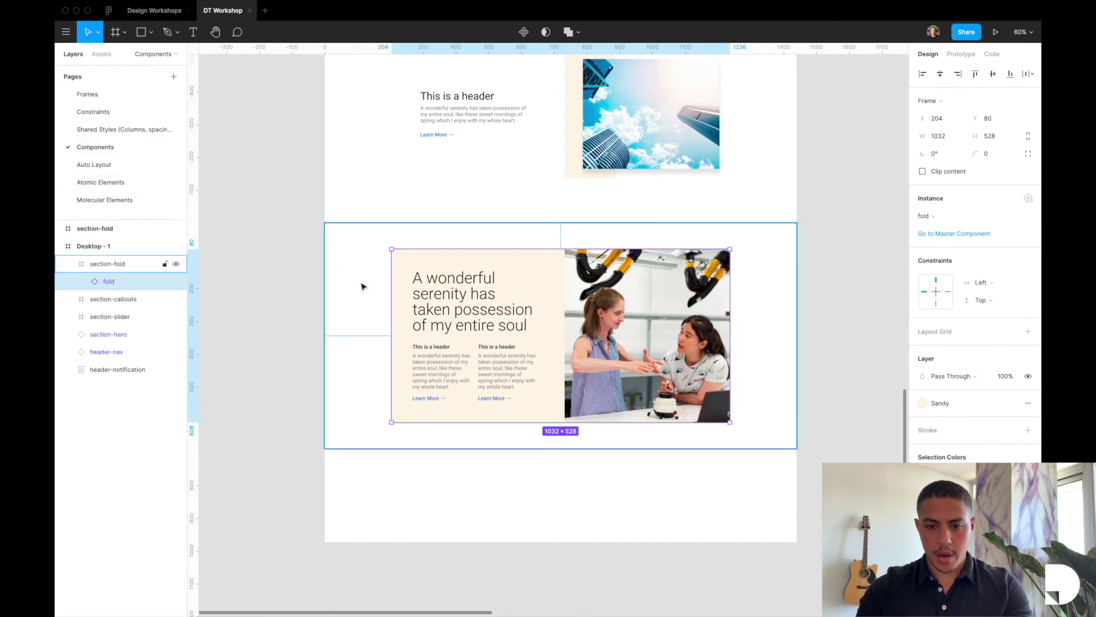
scroll(362, 285, "down", 1)
scroll(362, 284, "right", 1)
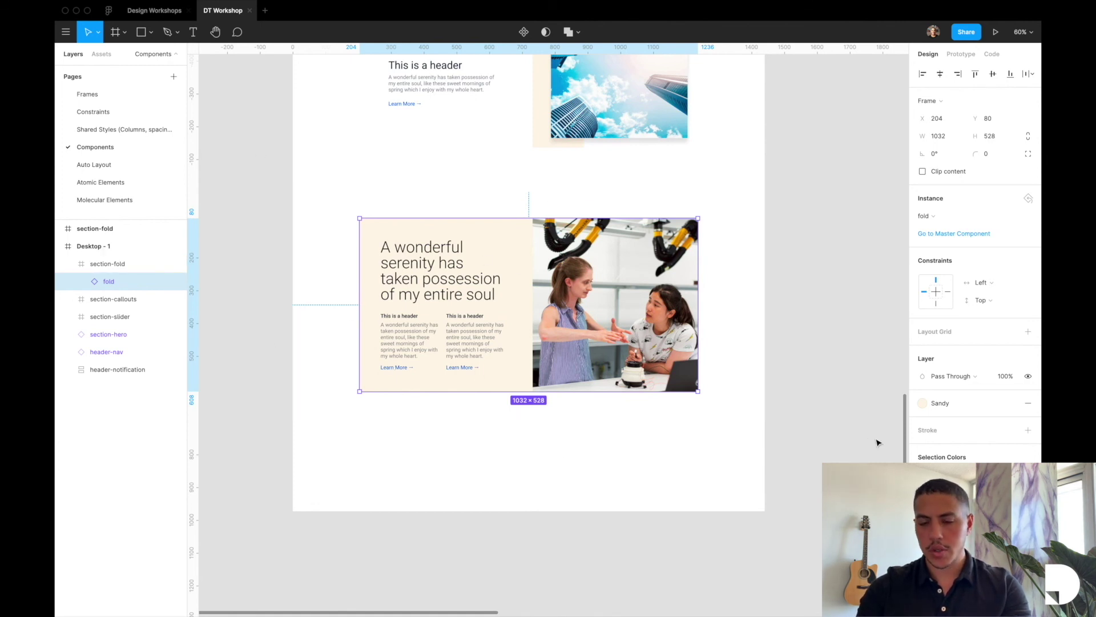
scroll(942, 485, "down", 1)
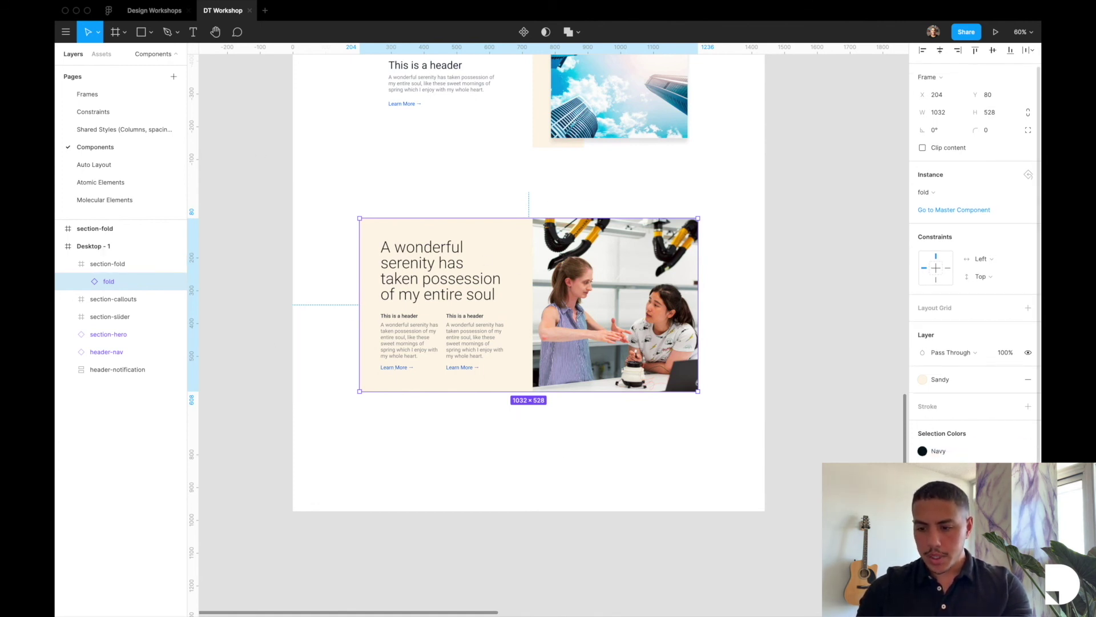
Add a drop shadow effect with blur 80 to the fold instance
left_click(1027, 502)
left_click(922, 534)
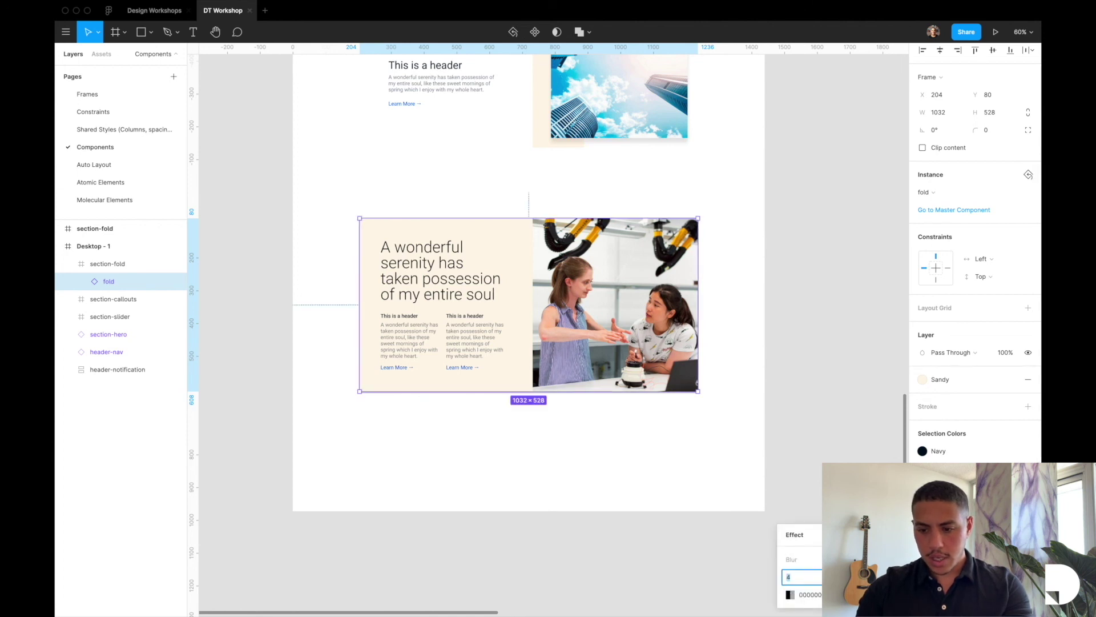
type("80")
key("Return")
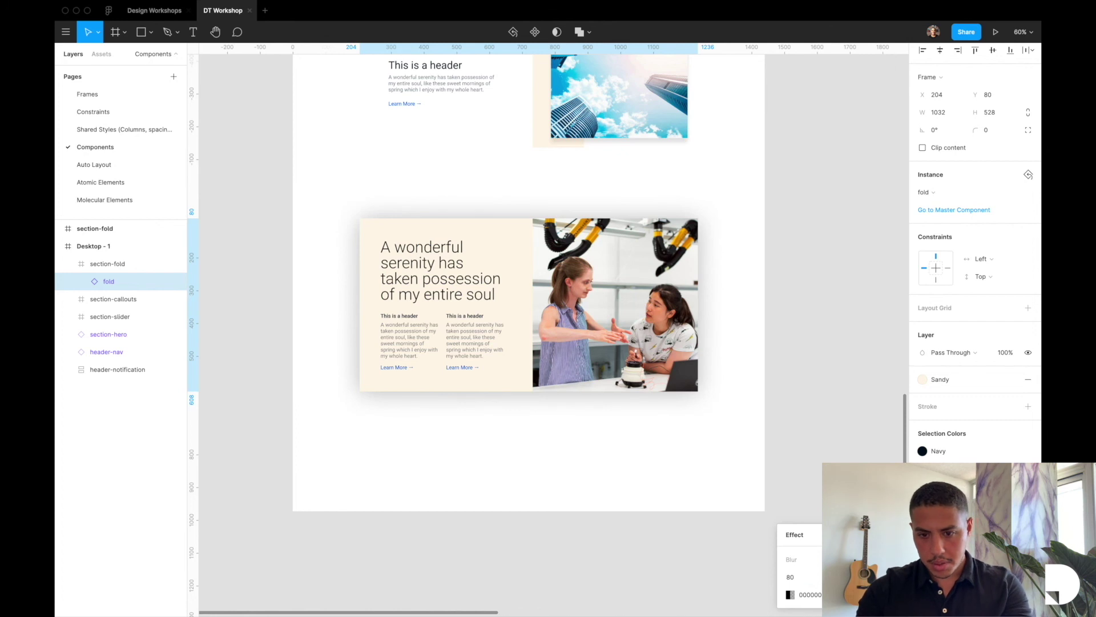
left_click(802, 595)
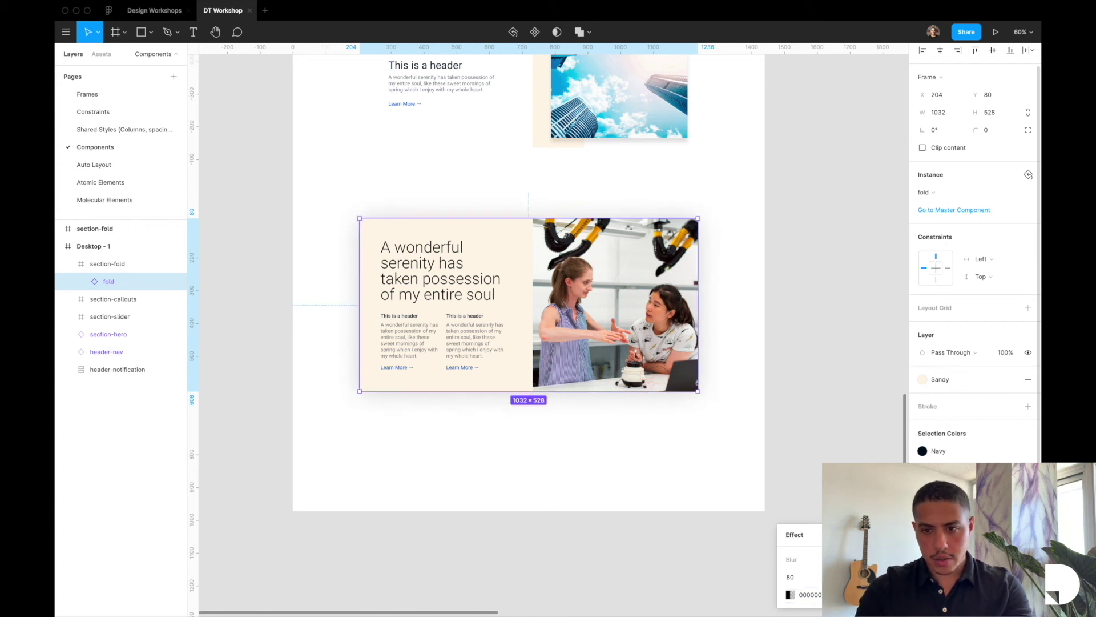
key("Escape")
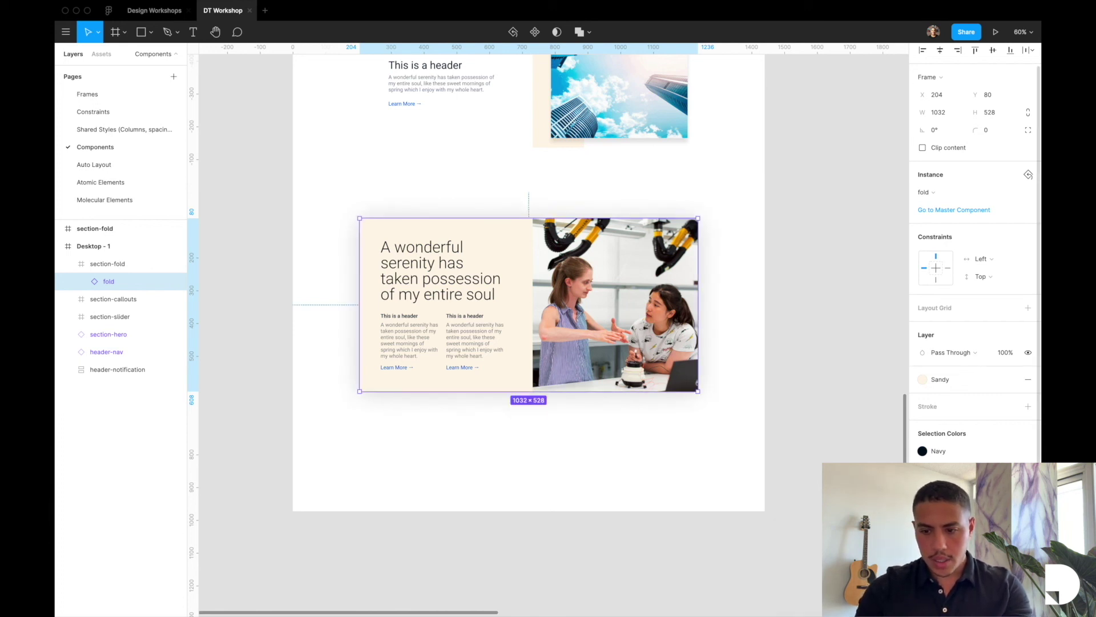
Save the shadow as an effect style named 'box shadow'
scroll(974, 257, "down", 1)
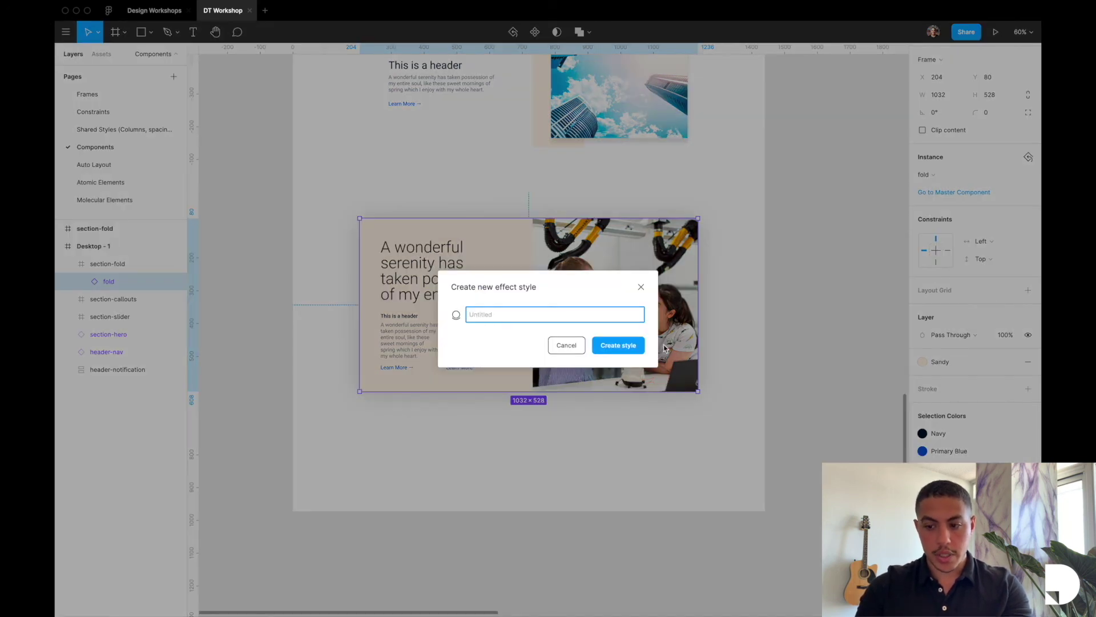
type("box shadow")
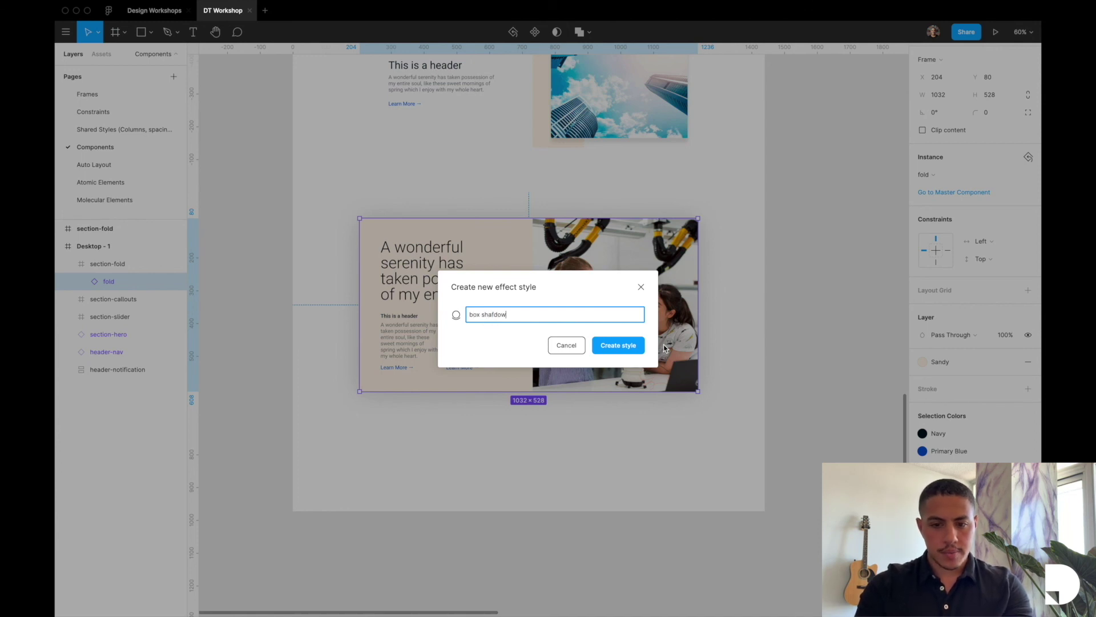
key("Return")
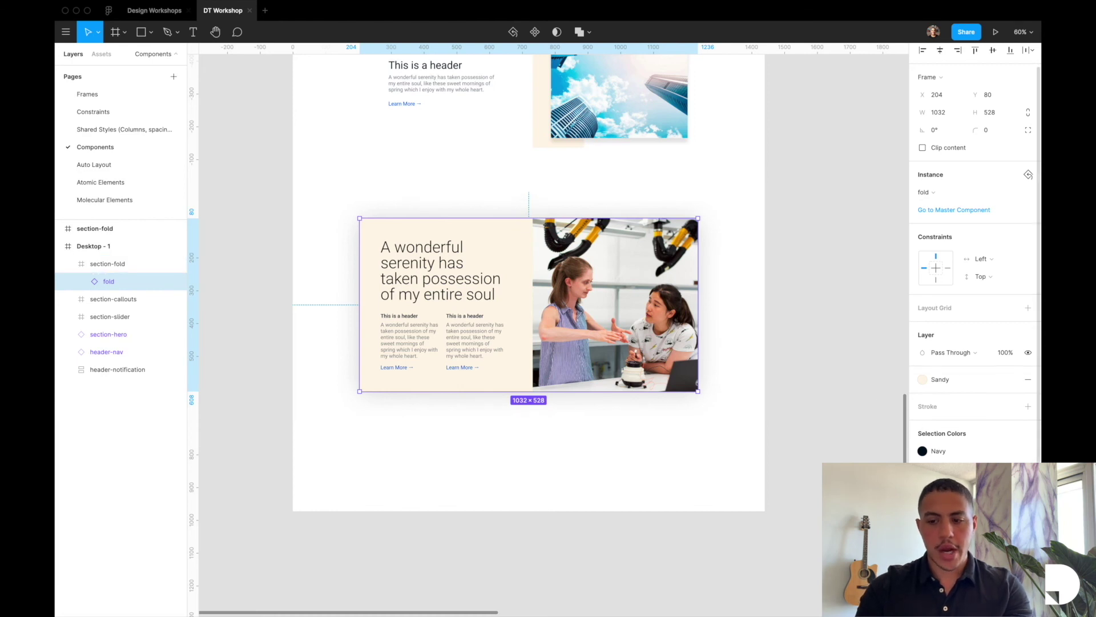
scroll(940, 455, "up", 1)
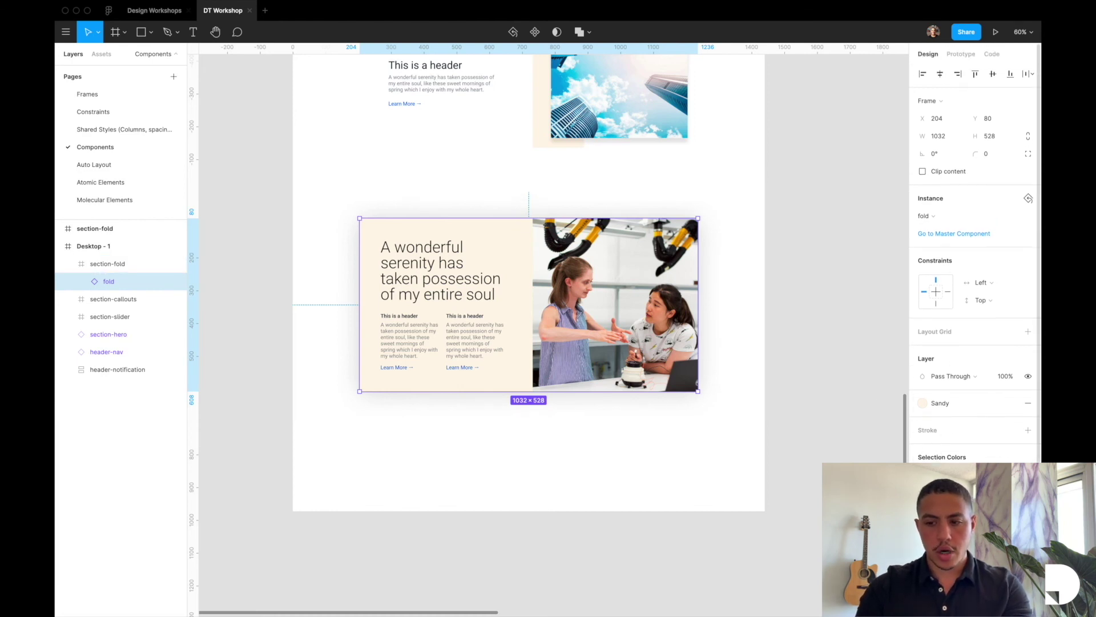
Shorten Desktop - 1 to 1440×3895 and hide the editor UI to preview the fold section
left_click(684, 565)
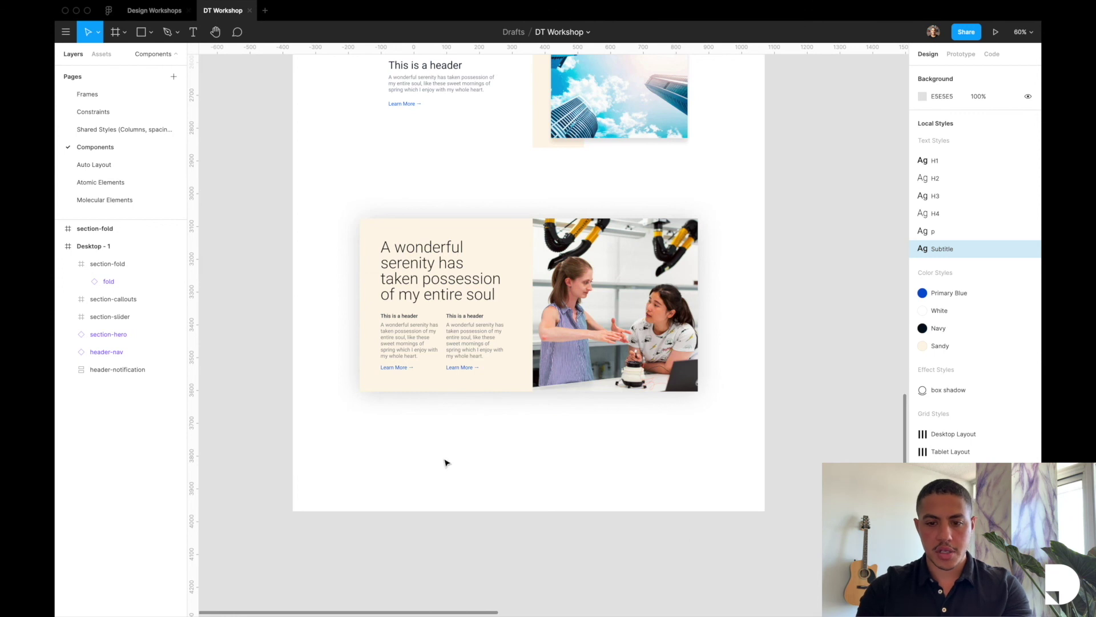
left_click(313, 326)
left_click(111, 246)
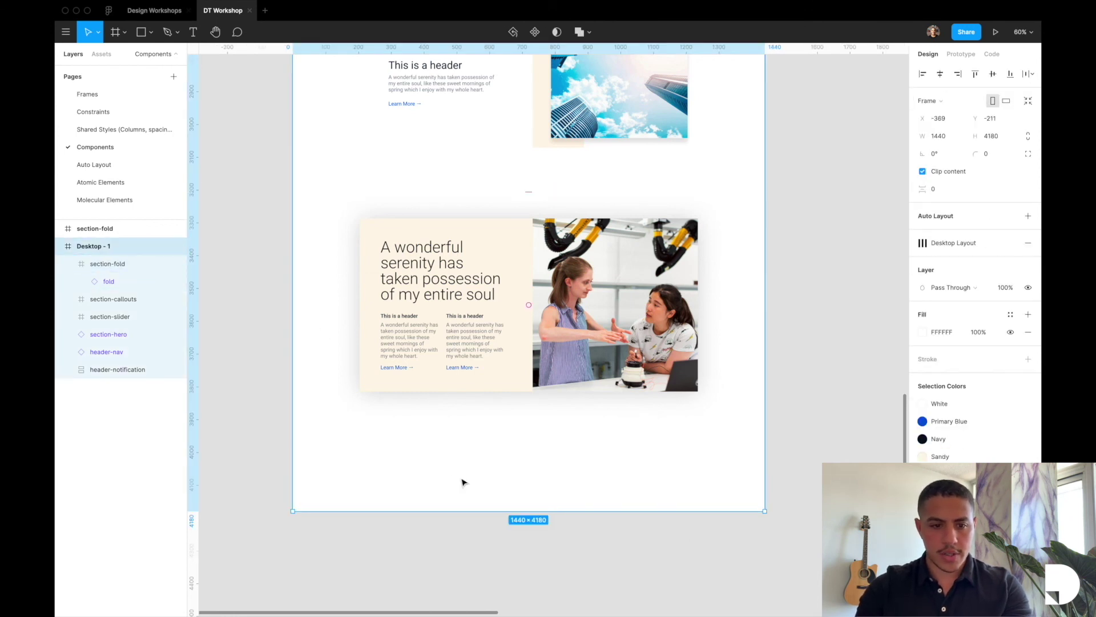
left_click_drag(462, 511, 467, 418)
left_click(452, 460)
key("super+z")
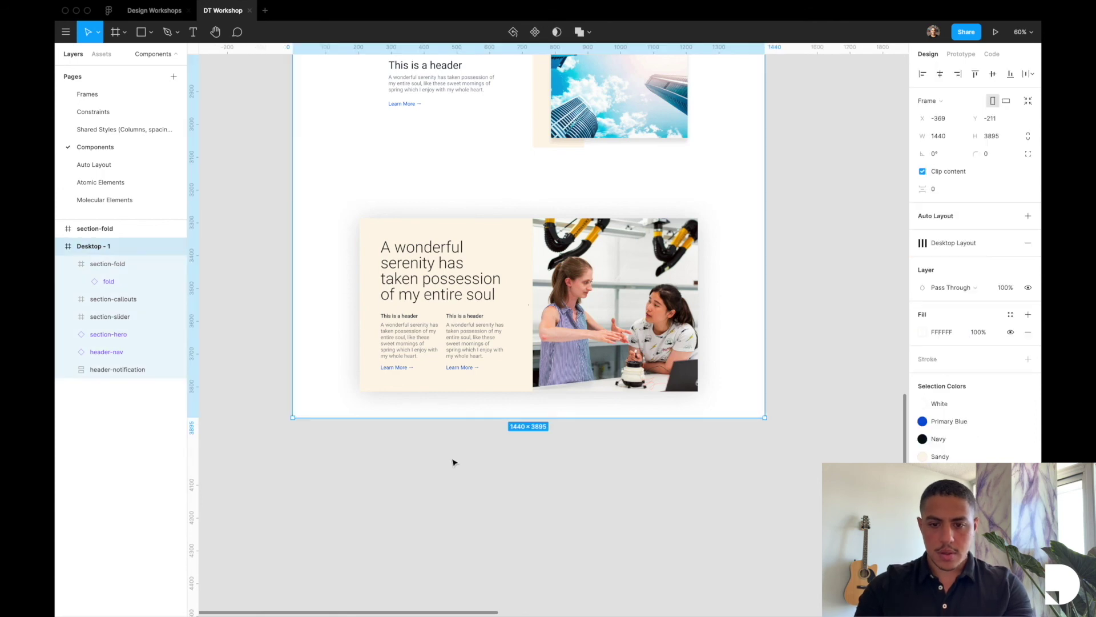
left_click(453, 461)
scroll(453, 461, "up", 3)
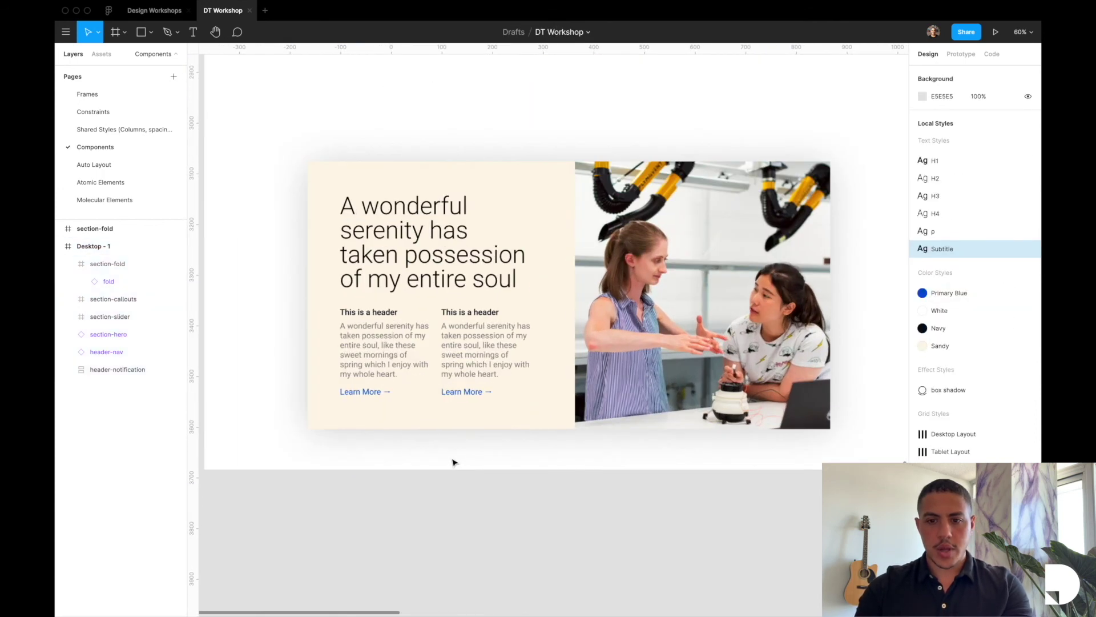
key("super+backslash")
scroll(453, 461, "up", 1)
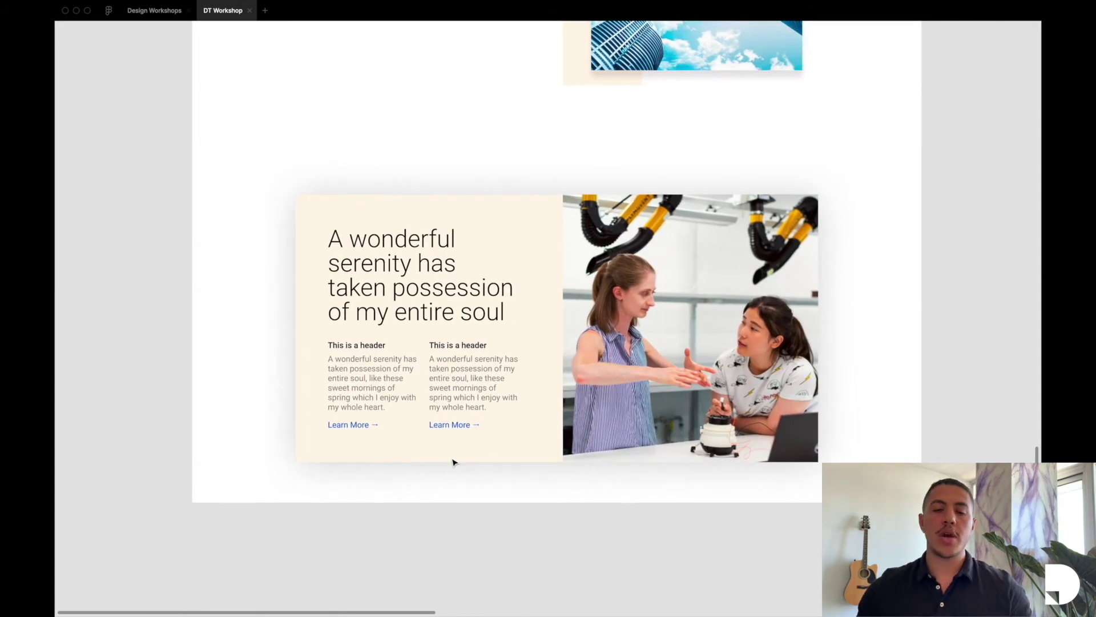